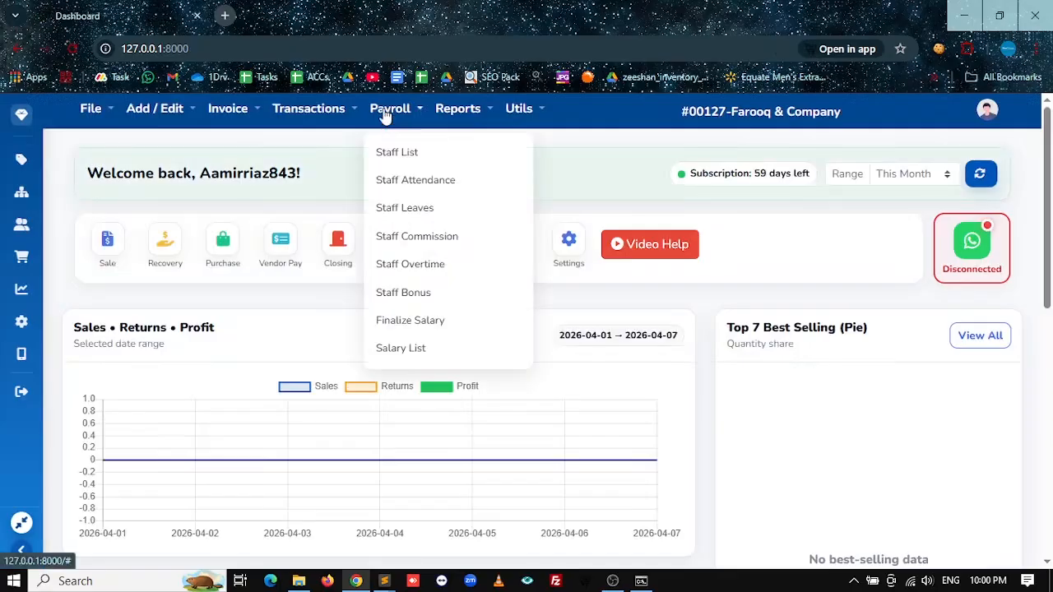
Step: Open the Staff Members list and check the first member's pay type, monthly salary and balance
left_click(403, 155)
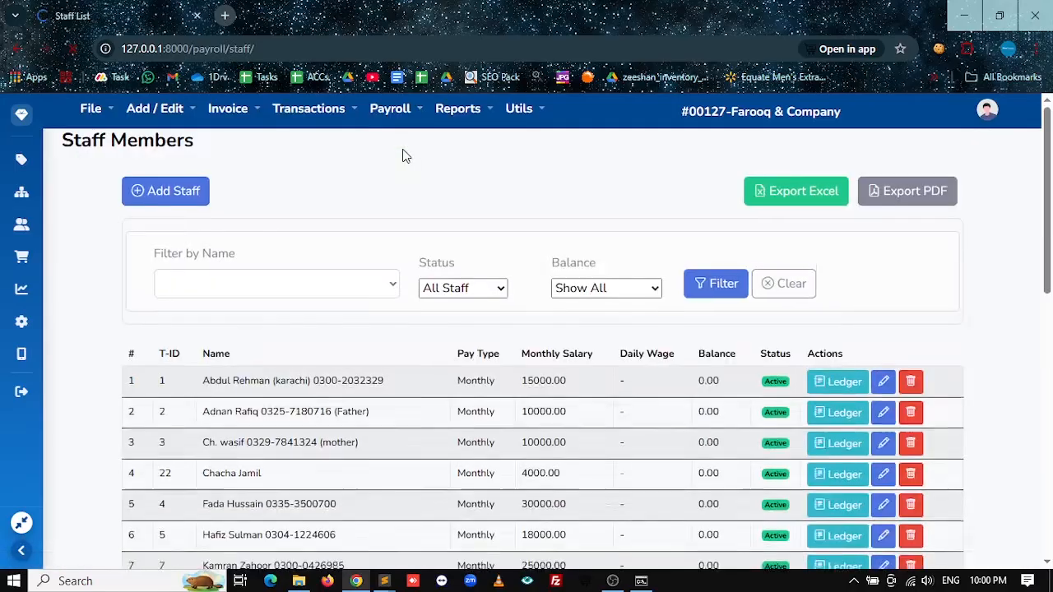
scroll(417, 381, "down", 5)
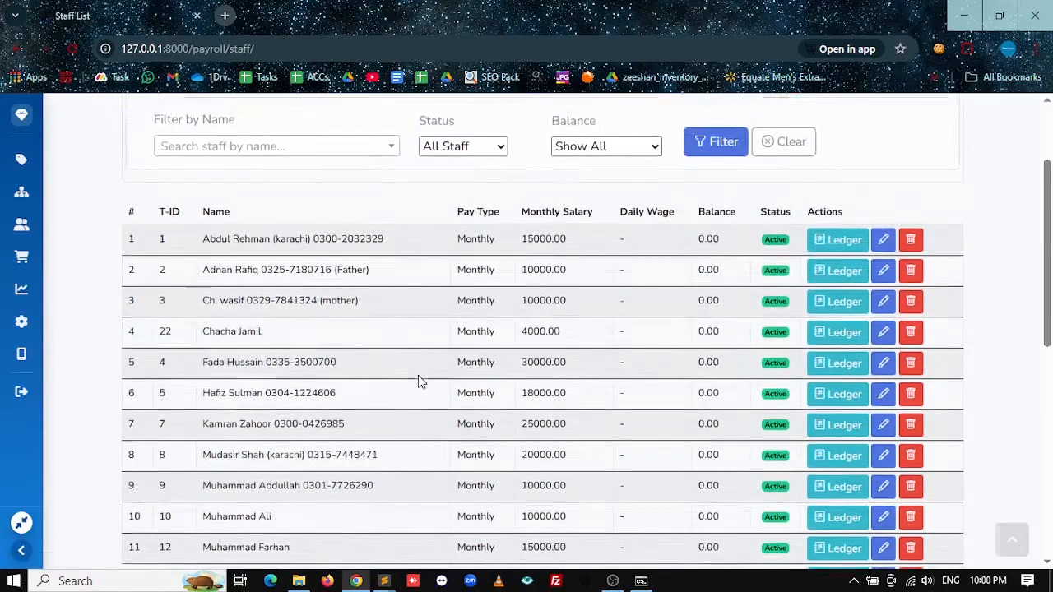
scroll(418, 379, "up", 5)
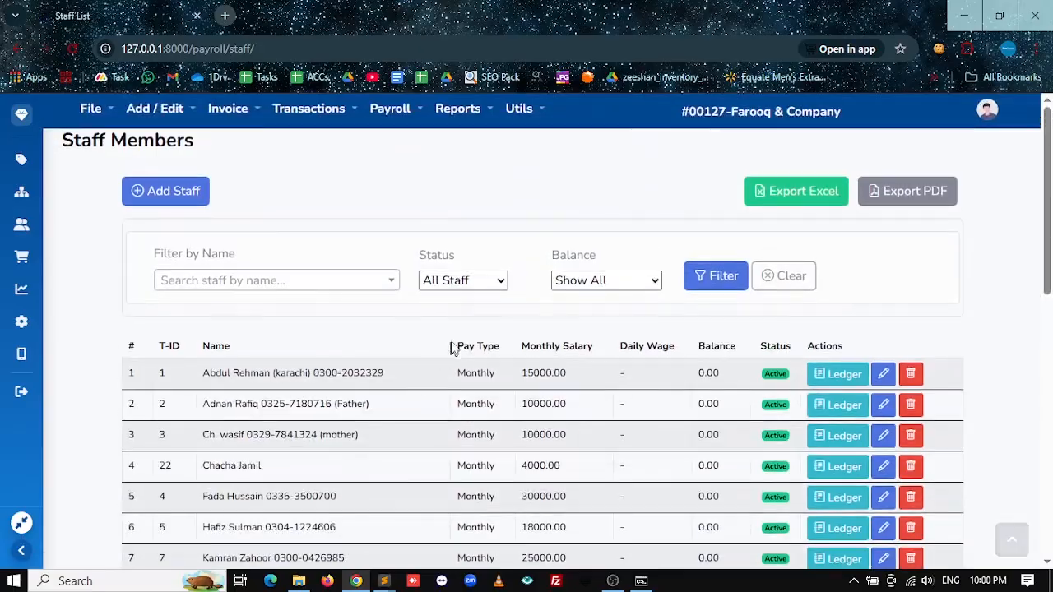
left_click_drag(456, 374, 512, 377)
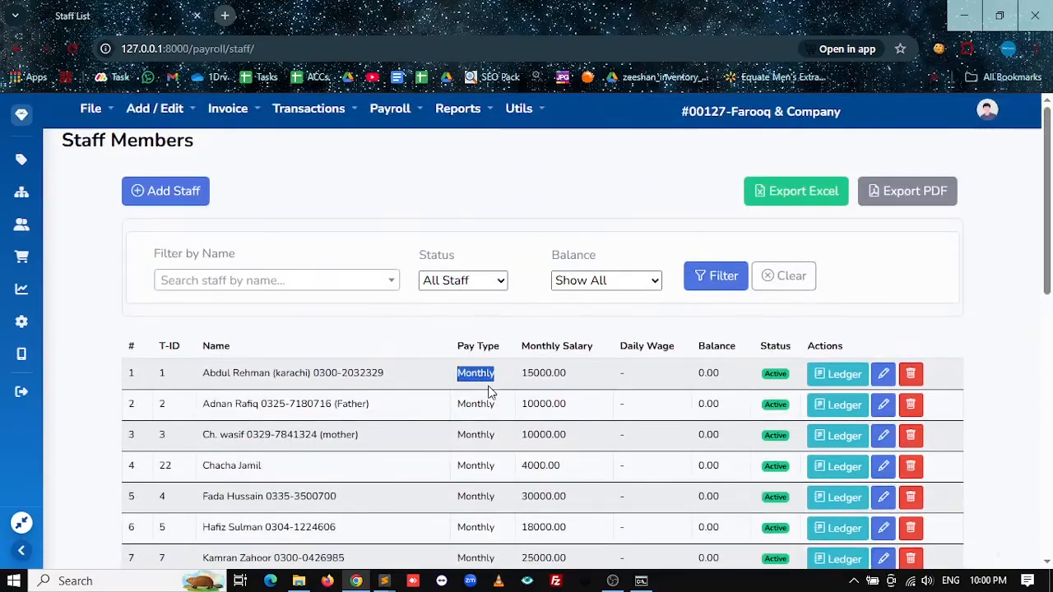
left_click_drag(527, 373, 574, 383)
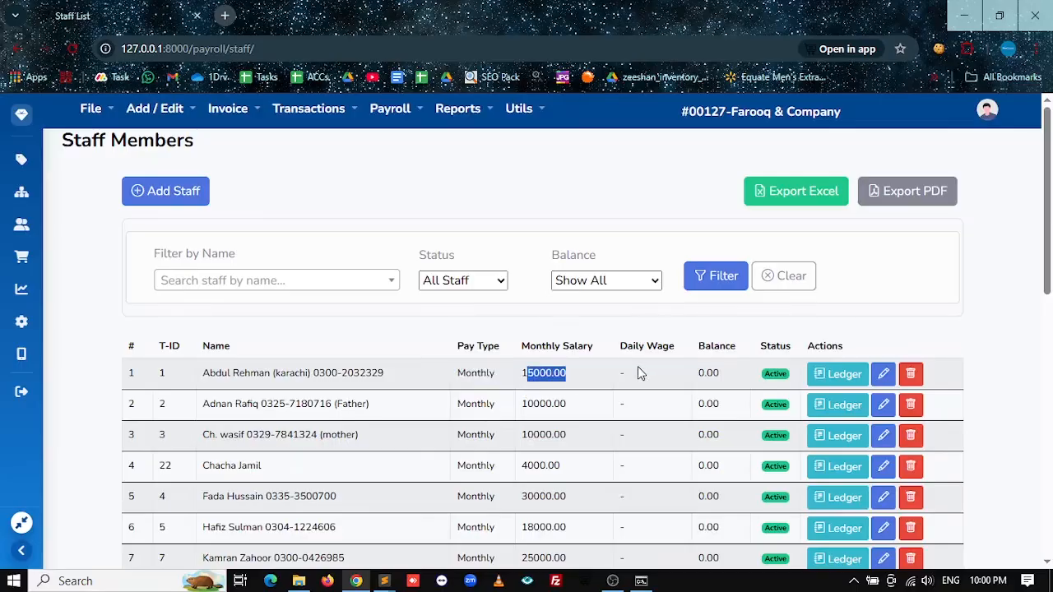
double_click(473, 374)
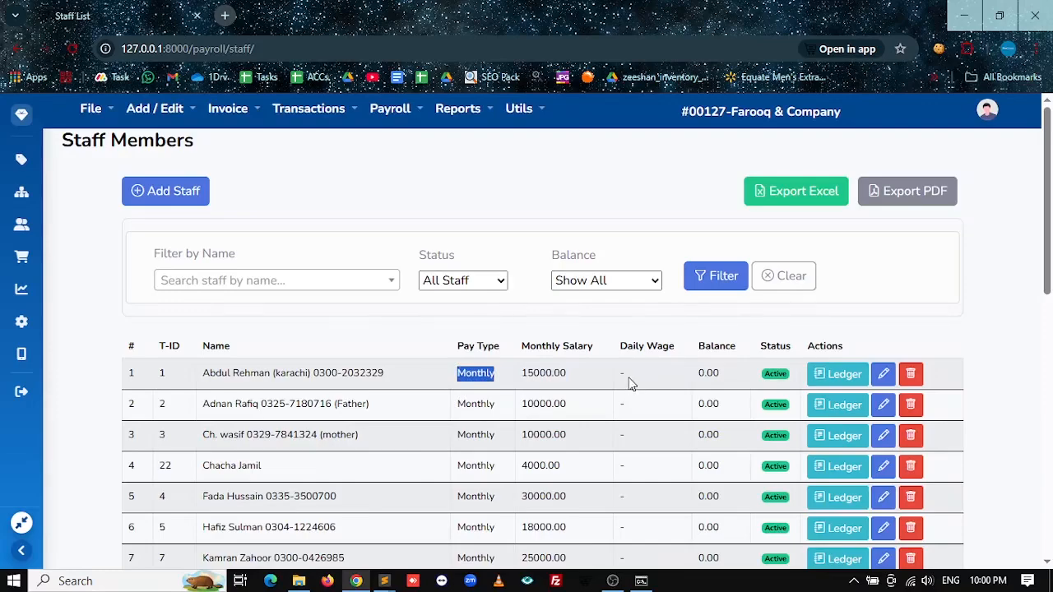
double_click(708, 374)
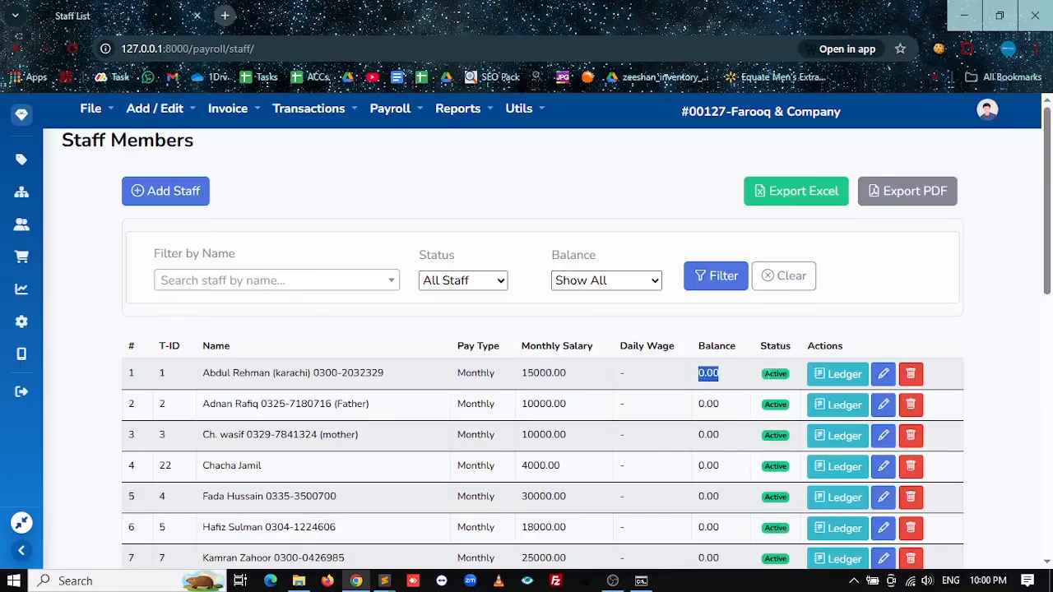
Step: Check the Status and Balance filters and staff name search, leaving All Staff and Show All
left_click(458, 285)
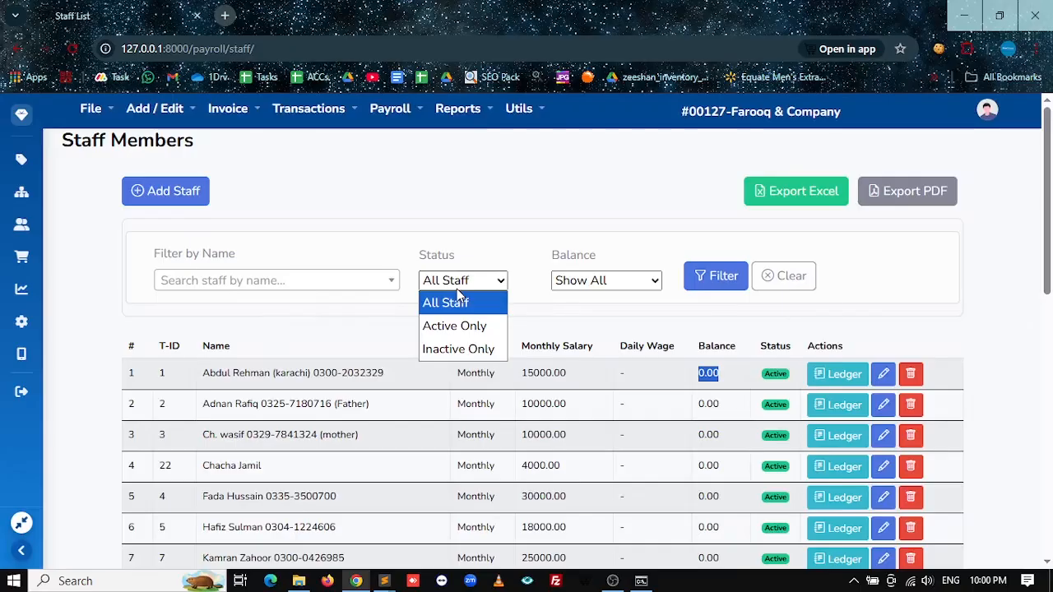
left_click(596, 281)
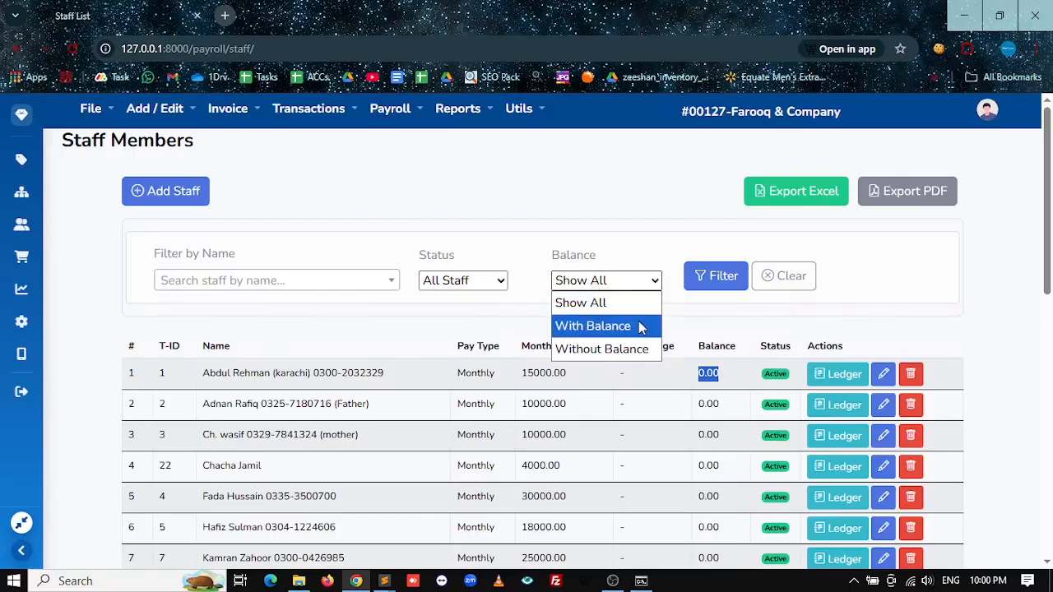
left_click(696, 331)
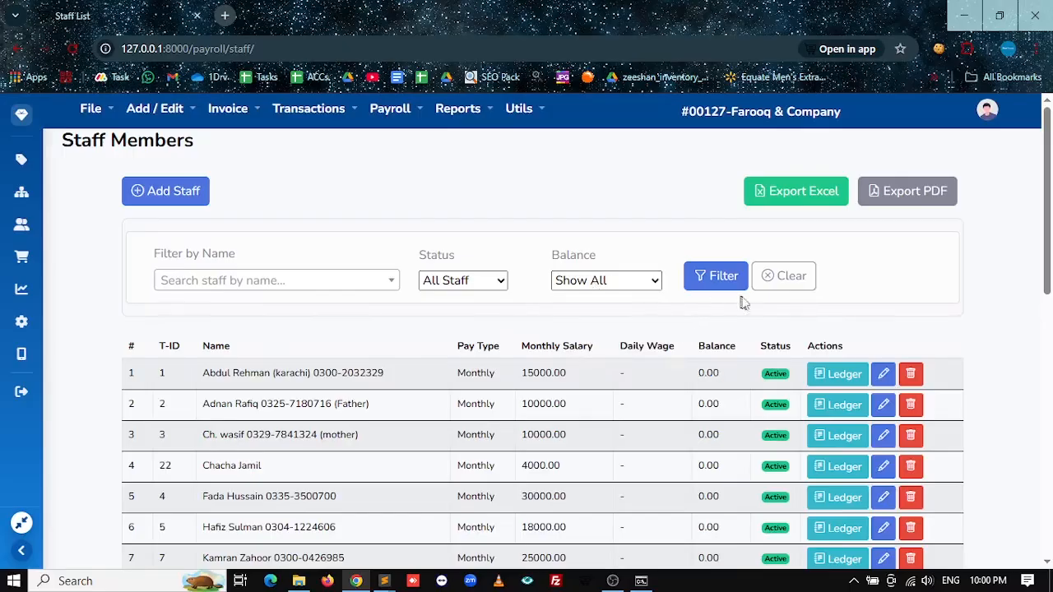
scroll(697, 449, "down", 7)
scroll(695, 447, "up", 7)
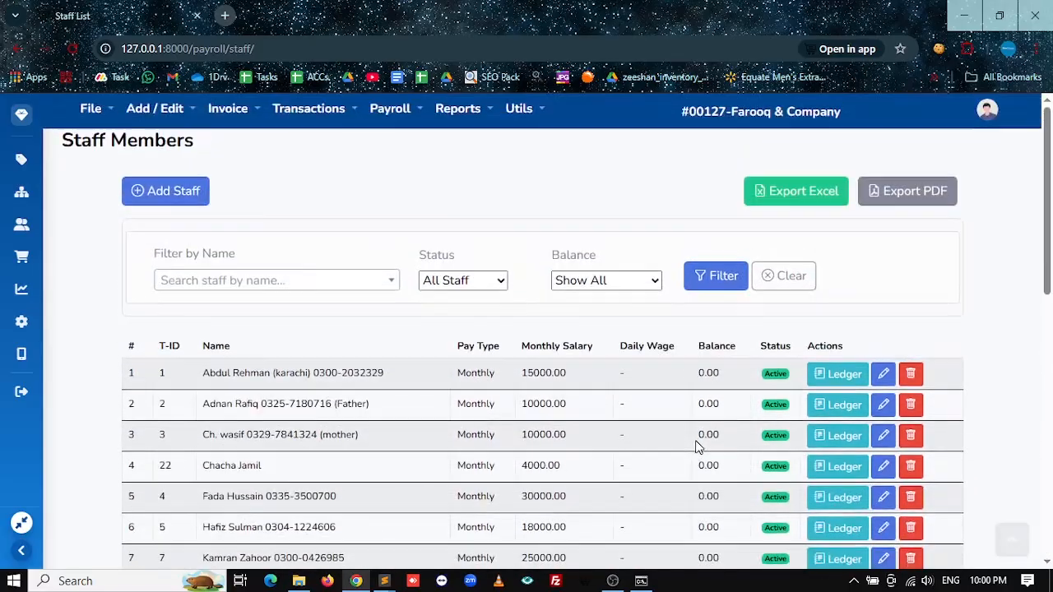
left_click(319, 283)
left_click(493, 306)
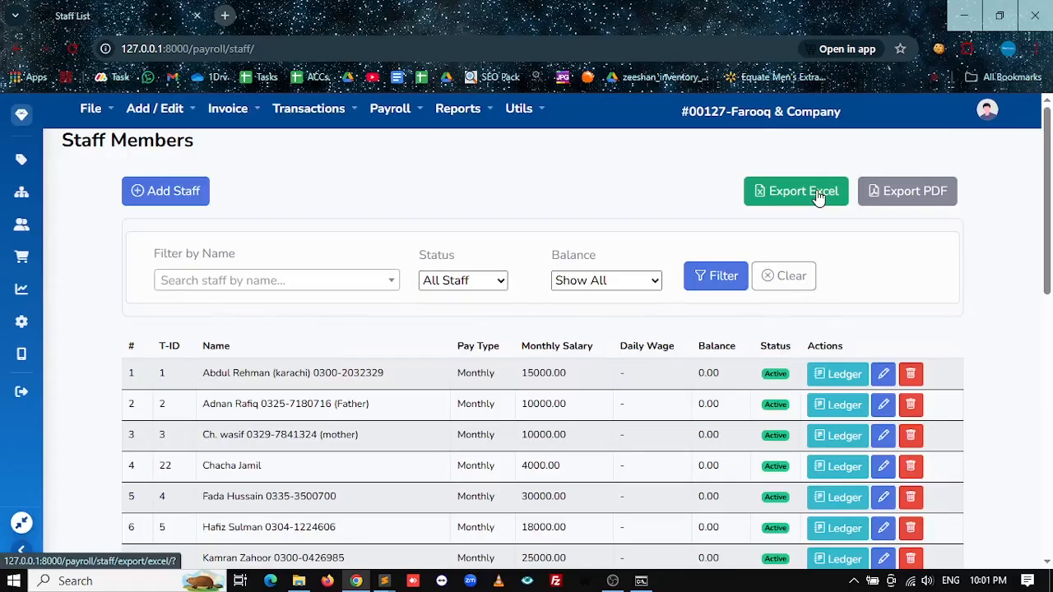
Step: Export the Staff Members list
left_click(898, 198)
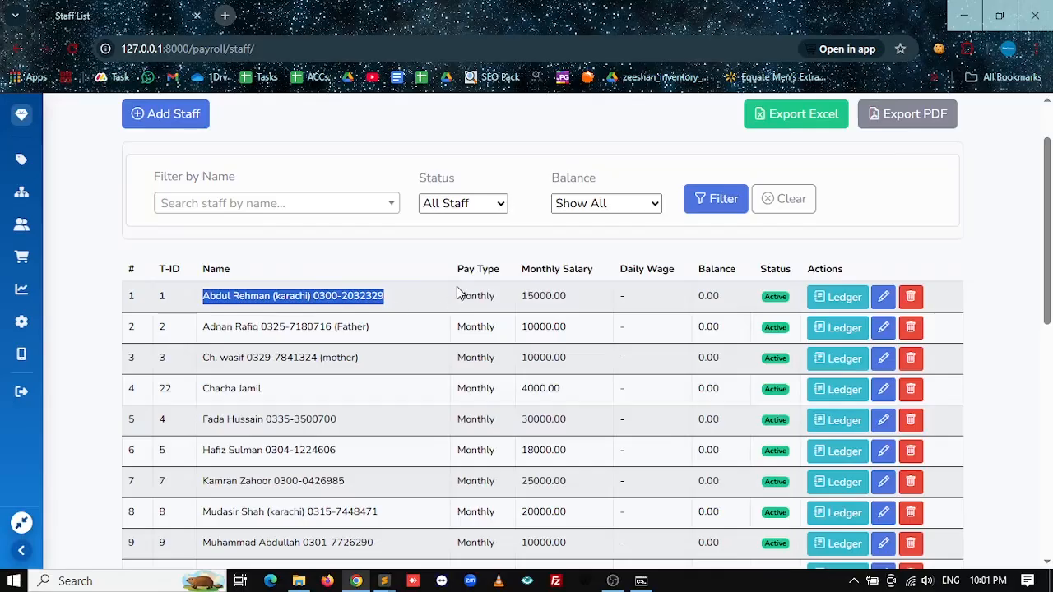
Step: Re-save the first staff member's details unchanged and return to the Staff Members list
left_click(884, 298)
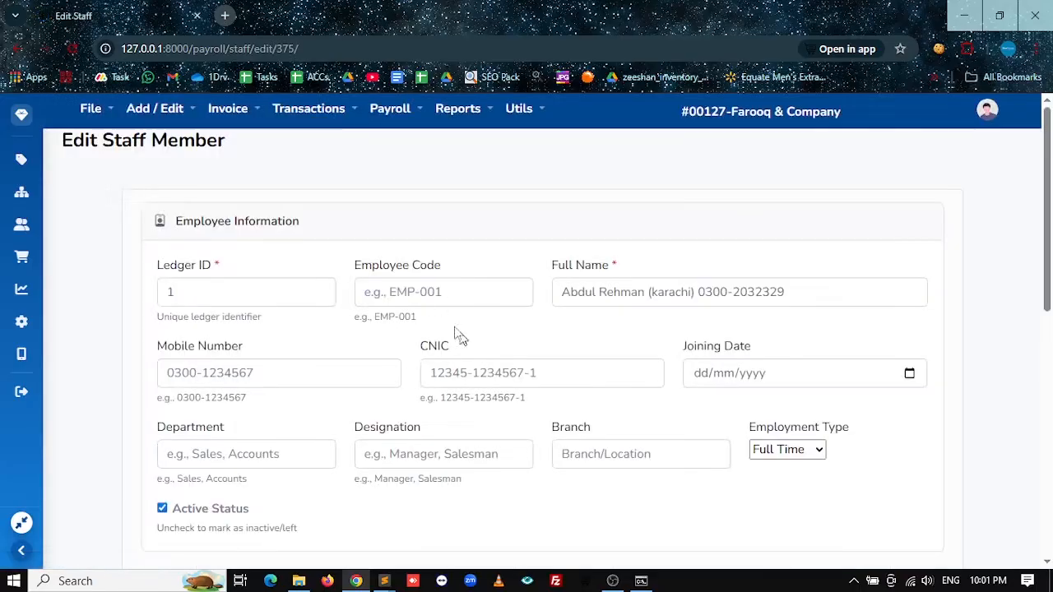
scroll(460, 358, "down", 7)
scroll(460, 380, "up", 7)
scroll(461, 379, "down", 7)
left_click(198, 503)
left_click(15, 48)
Step: Open a blank Add Staff Member form and focus the Ledger ID field
left_click(531, 257)
scroll(512, 252, "up", 1)
left_click(144, 194)
left_click(247, 292)
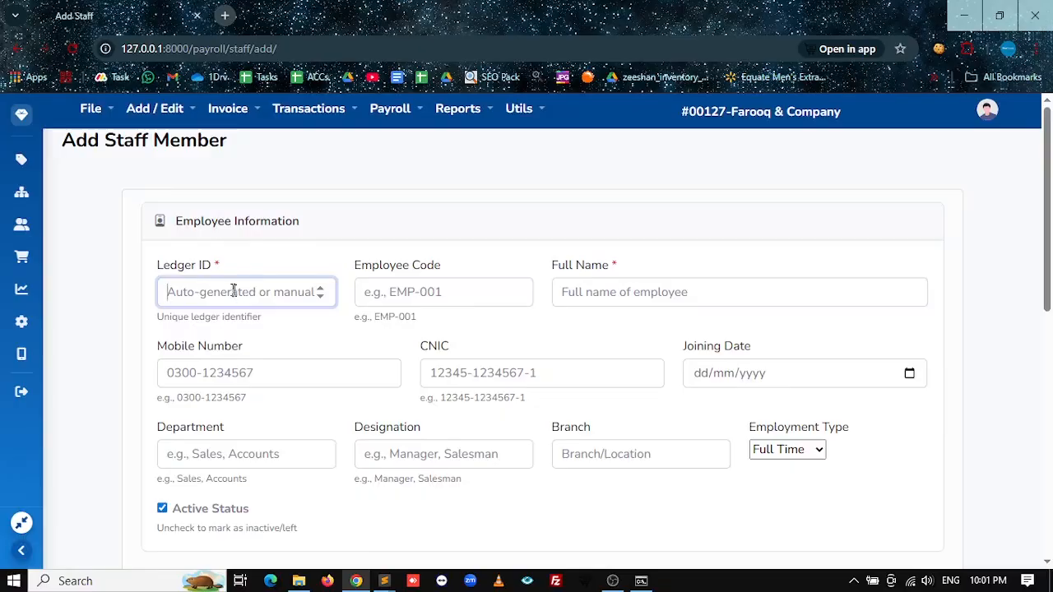
Step: Reopen the Add Staff form and enter ledger ID 1001 and employee code EMP-1001
left_click(17, 48)
scroll(542, 329, "down", 5)
scroll(184, 282, "down", 2)
scroll(183, 290, "up", 10)
left_click(165, 188)
left_click(198, 293)
type("1001")
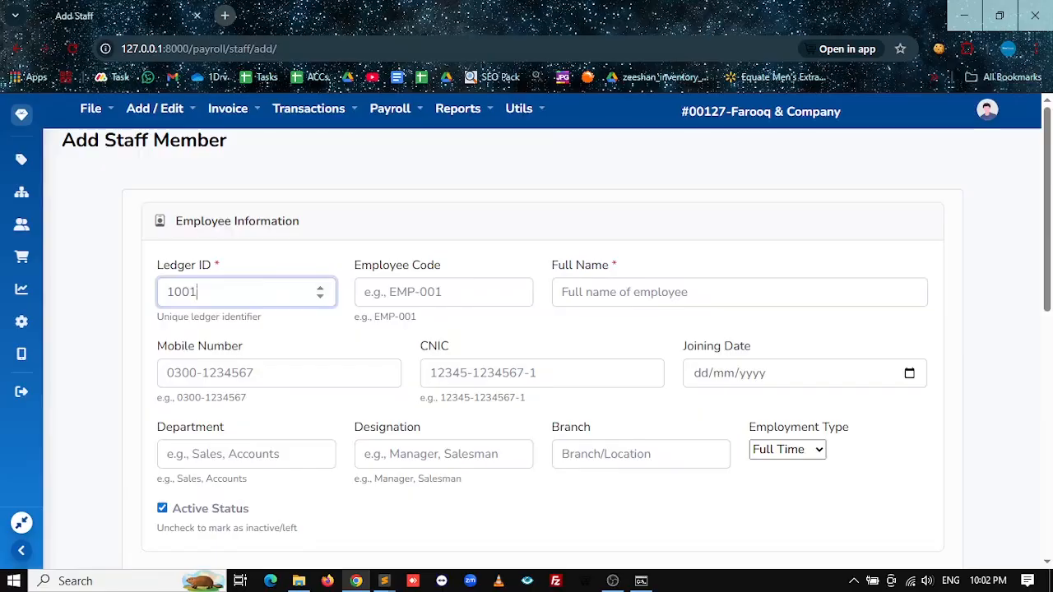
key("Tab")
type("emp")
key("BackSpace")
key("BackSpace")
key("BackSpace")
type("EMP-1001")
Step: Enter the employee's full name, mobile number, CNIC and joining date 01/01/2020
left_click(559, 294)
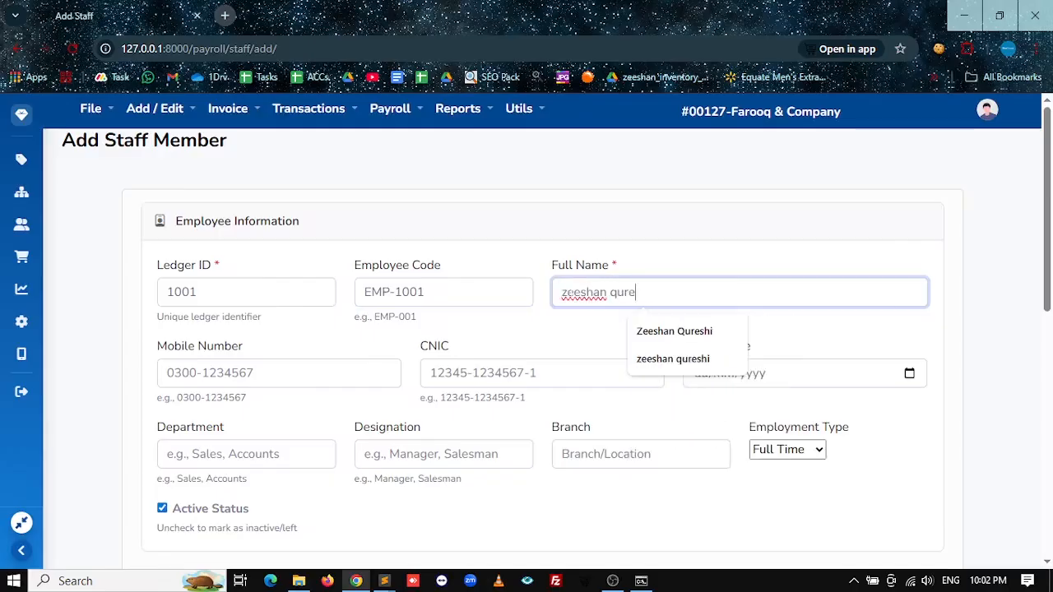
key("Down")
key("Return")
key("Tab")
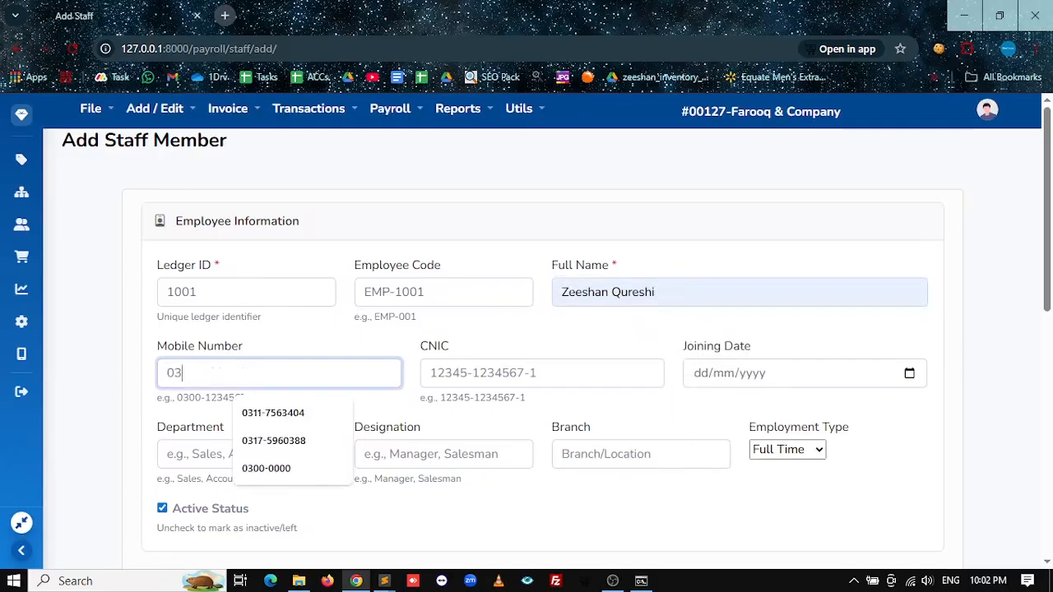
key("Tab")
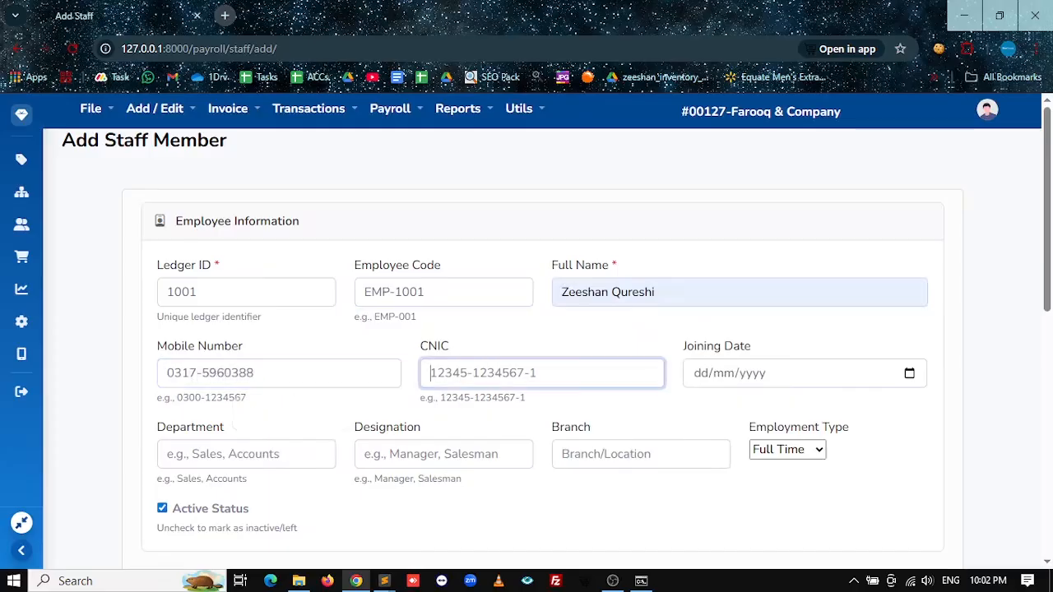
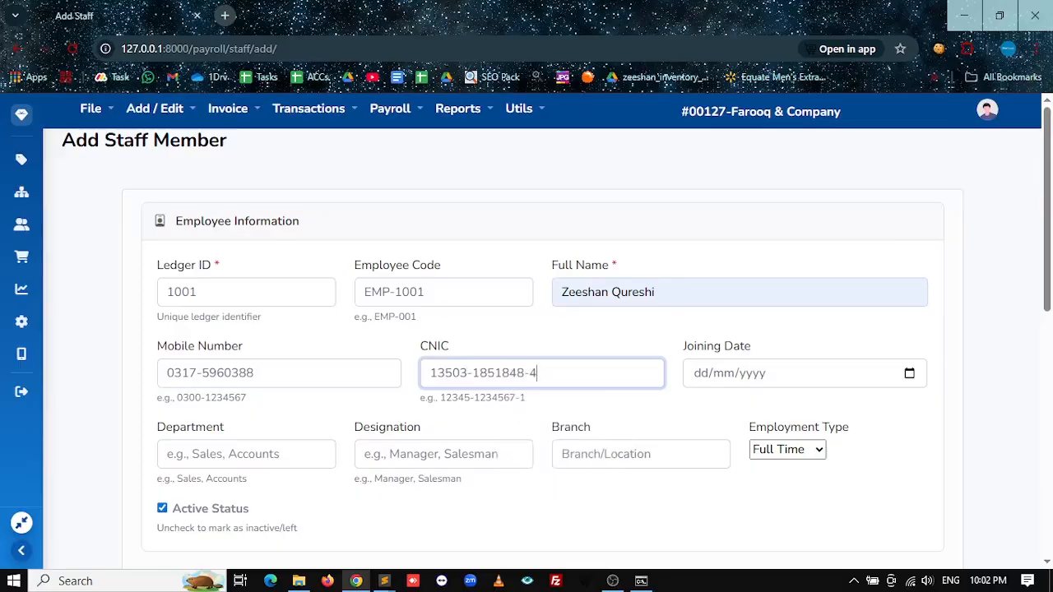
key("Tab")
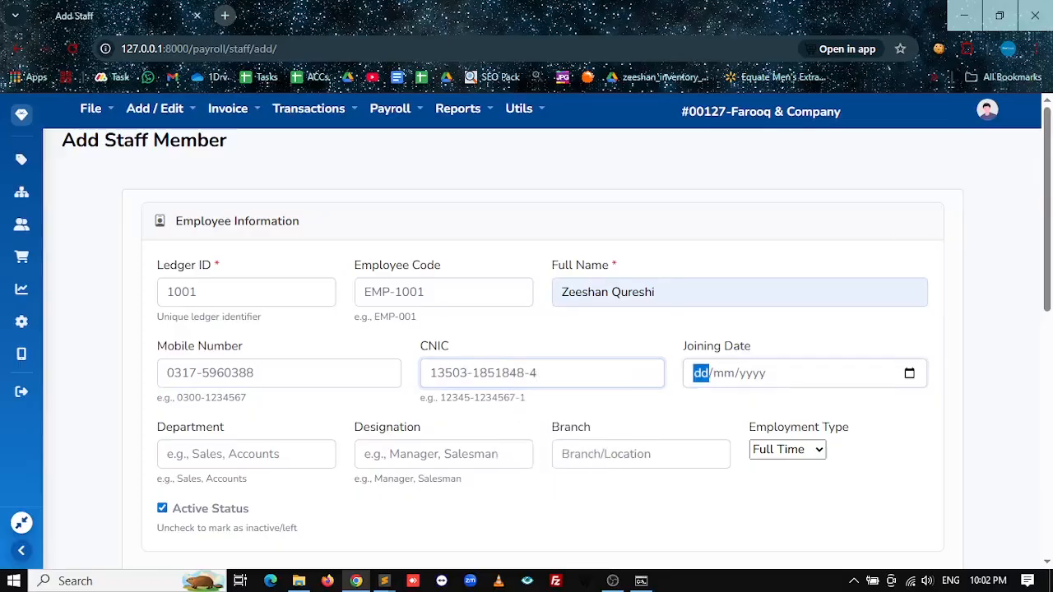
type("01/01/2020")
Step: Set department Accounts and designation Manager, keeping employment type Full Time
scroll(222, 452, "down", 2)
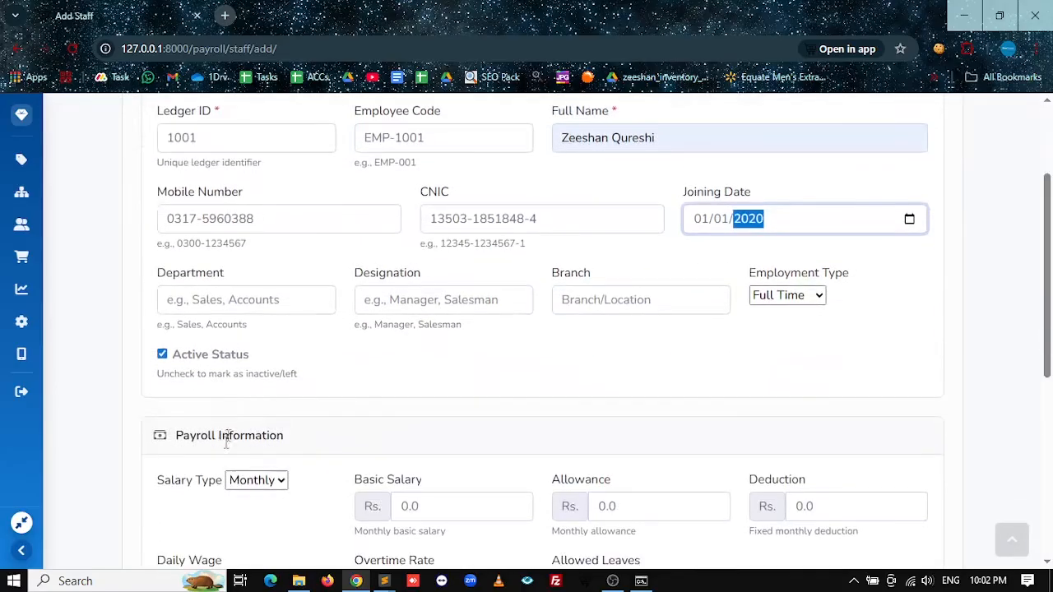
left_click(238, 303)
type("Accounts")
key("Tab")
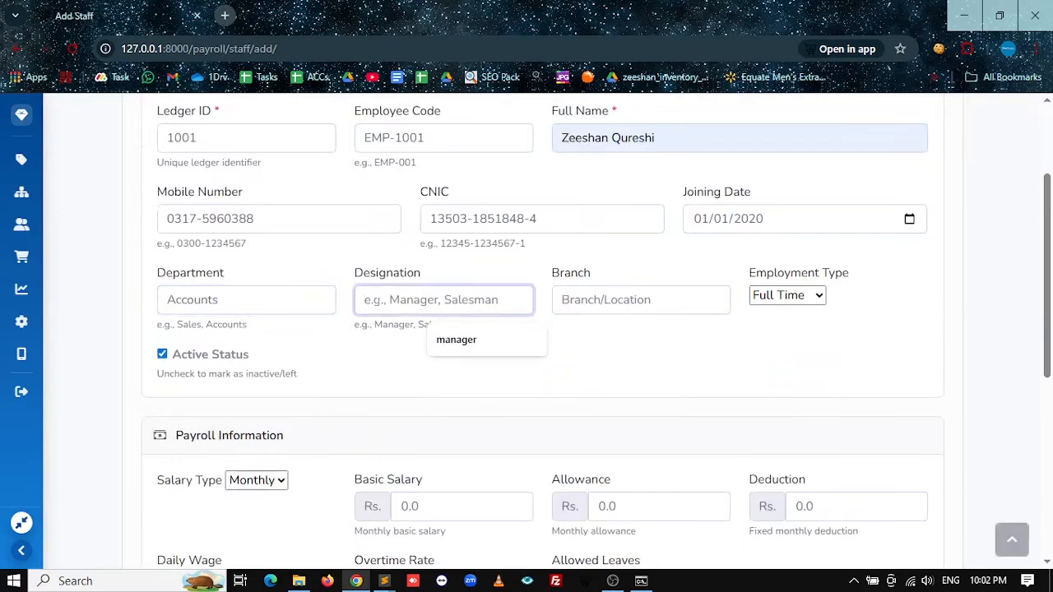
type("Manager")
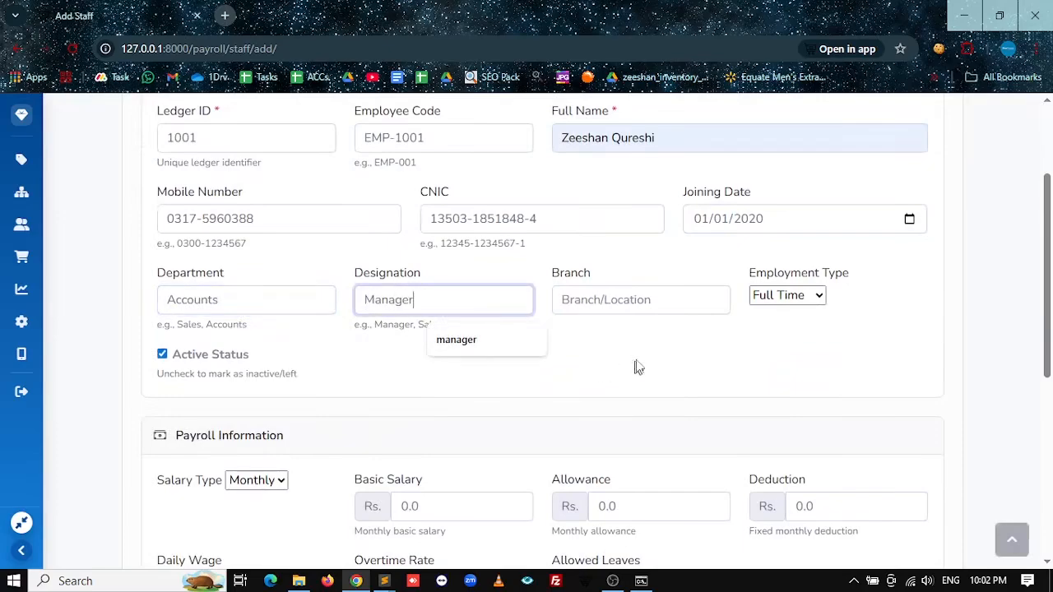
left_click(799, 296)
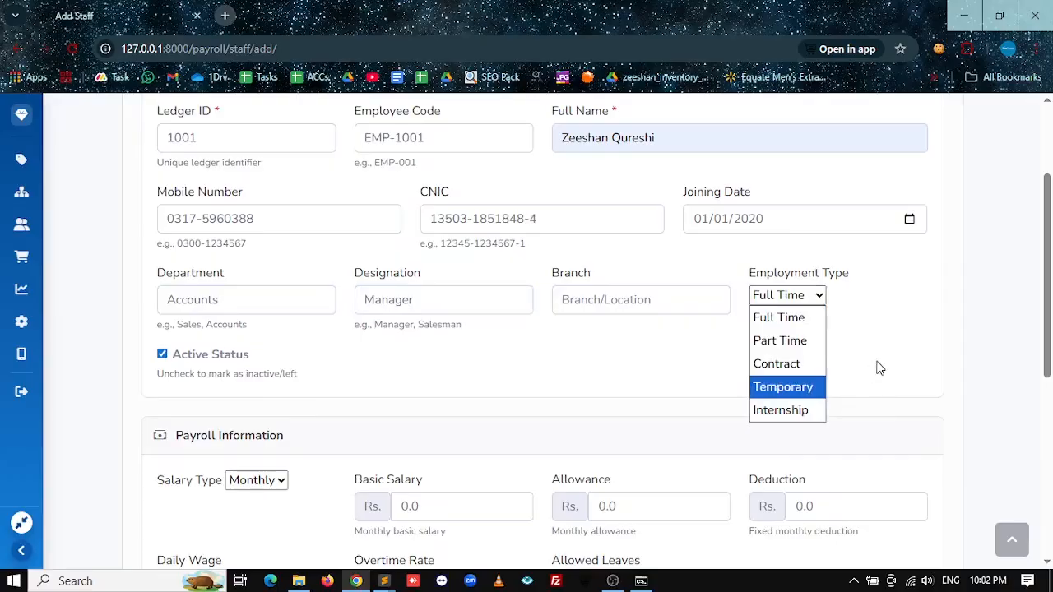
left_click(806, 312)
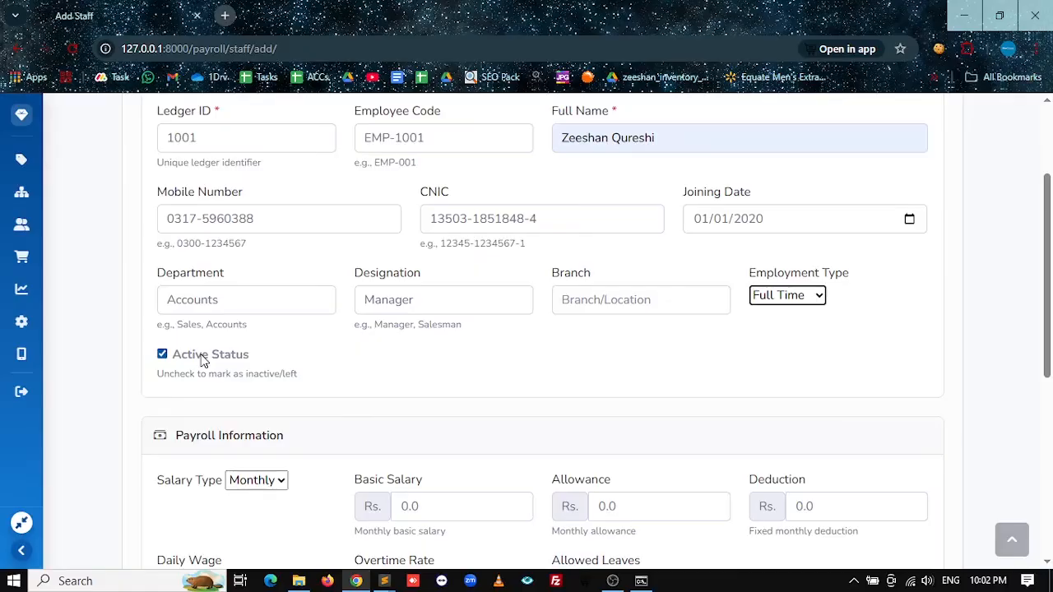
scroll(203, 362, "down", 4)
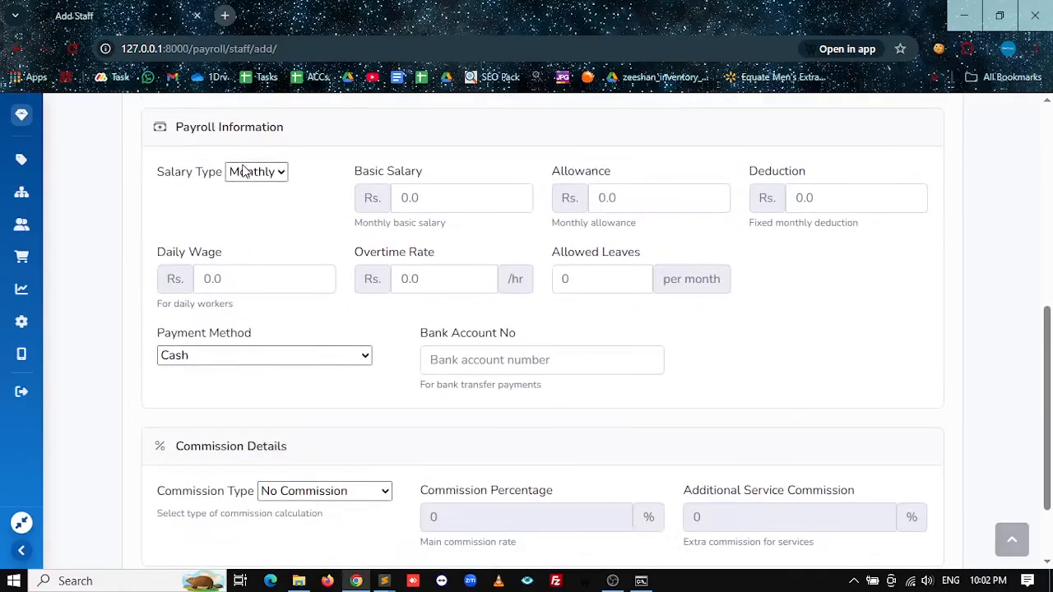
Step: Keep salary type Monthly and enter a basic salary of 35000
left_click_drag(285, 128, 170, 146)
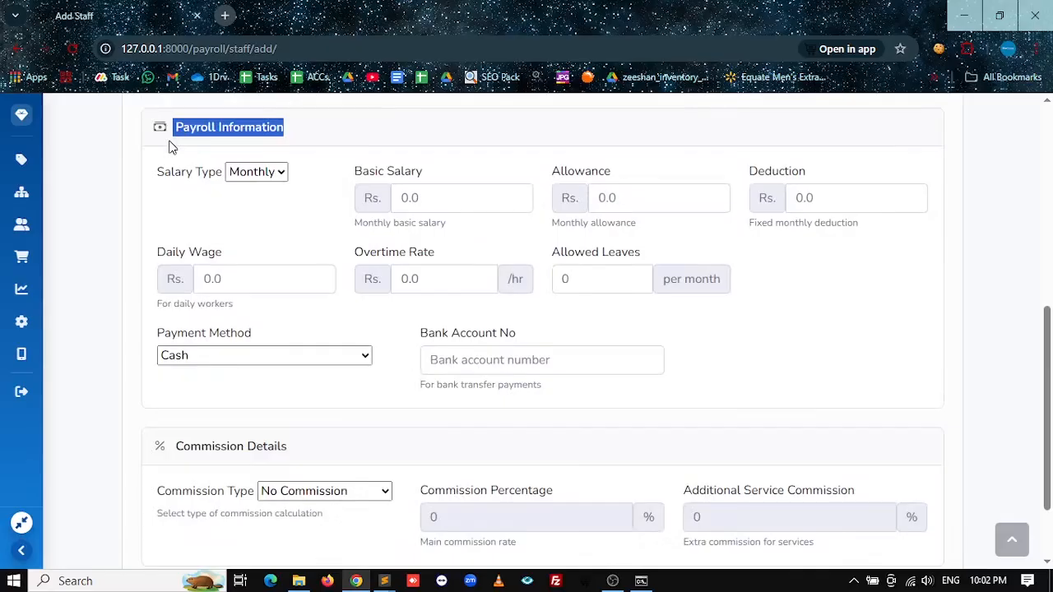
left_click(267, 176)
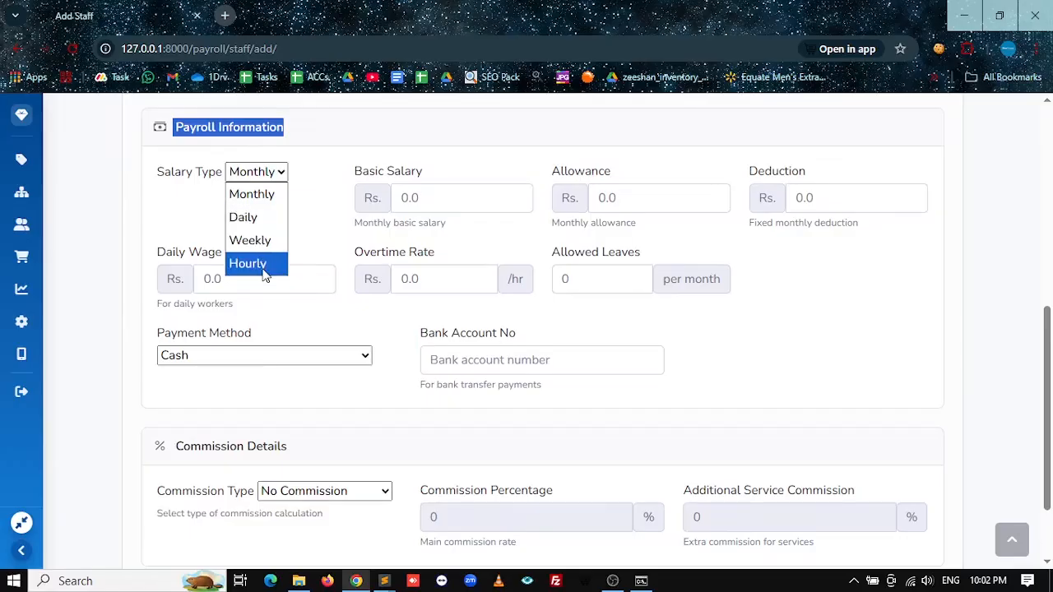
left_click(265, 202)
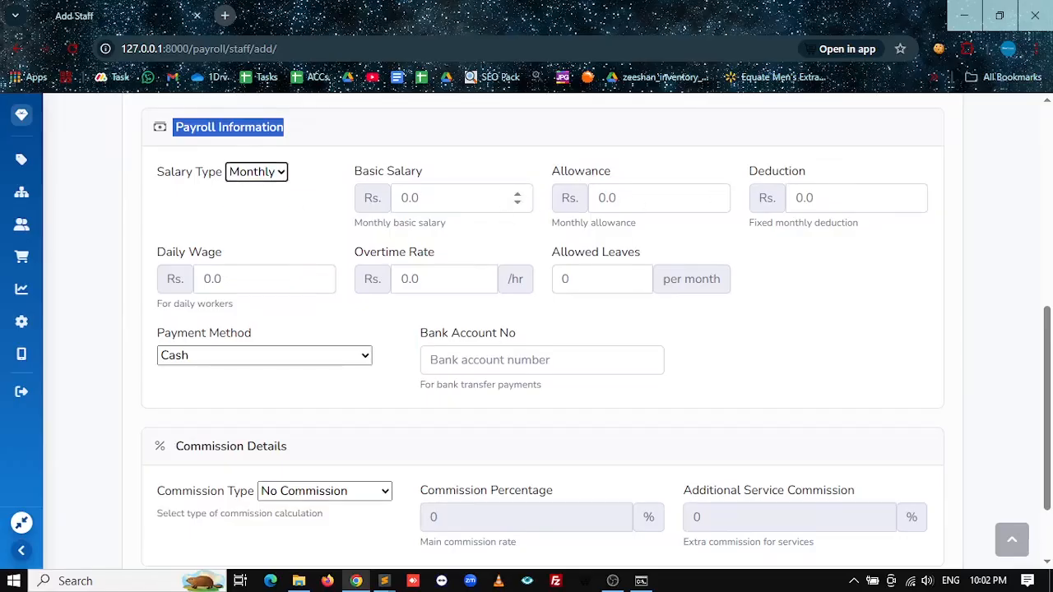
key("Tab")
type("35000")
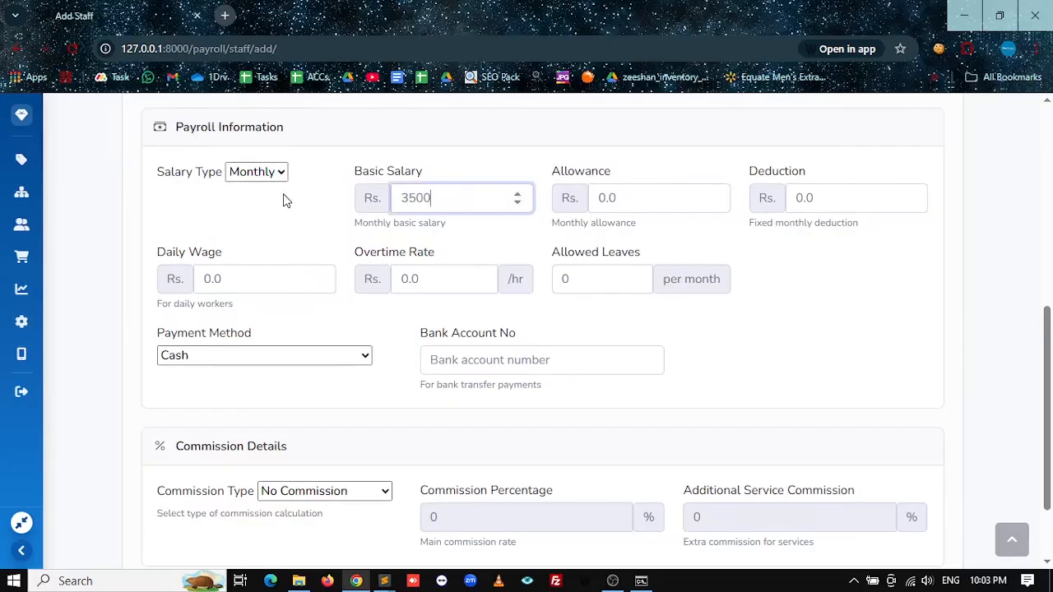
key("Tab")
left_click(618, 199)
key("Tab")
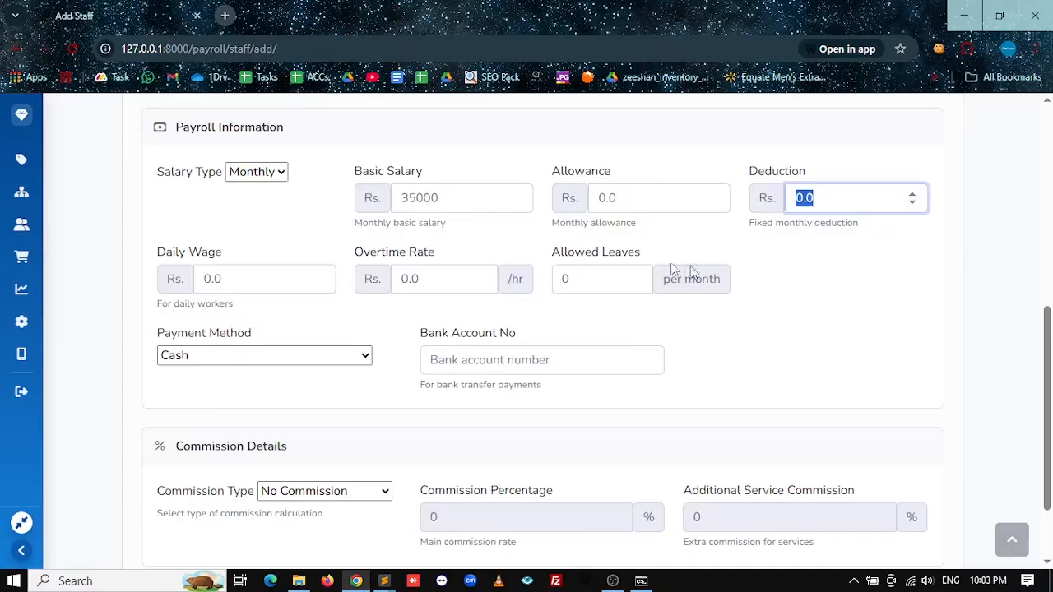
Step: Review the allowed leaves, daily wage, basic salary and overtime rate values
left_click_drag(586, 280, 532, 282)
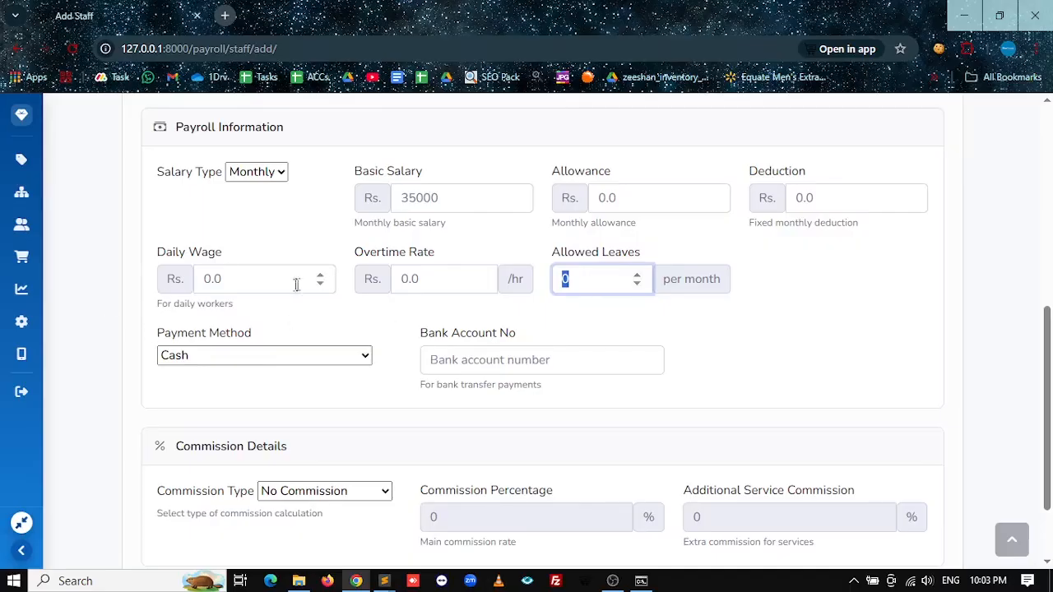
left_click(240, 287)
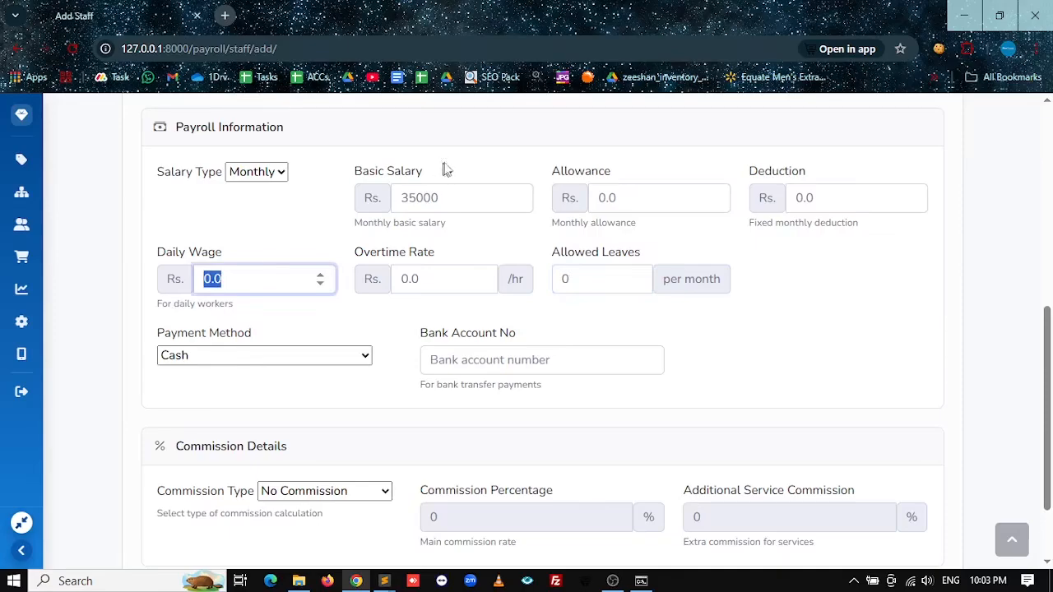
left_click(372, 174)
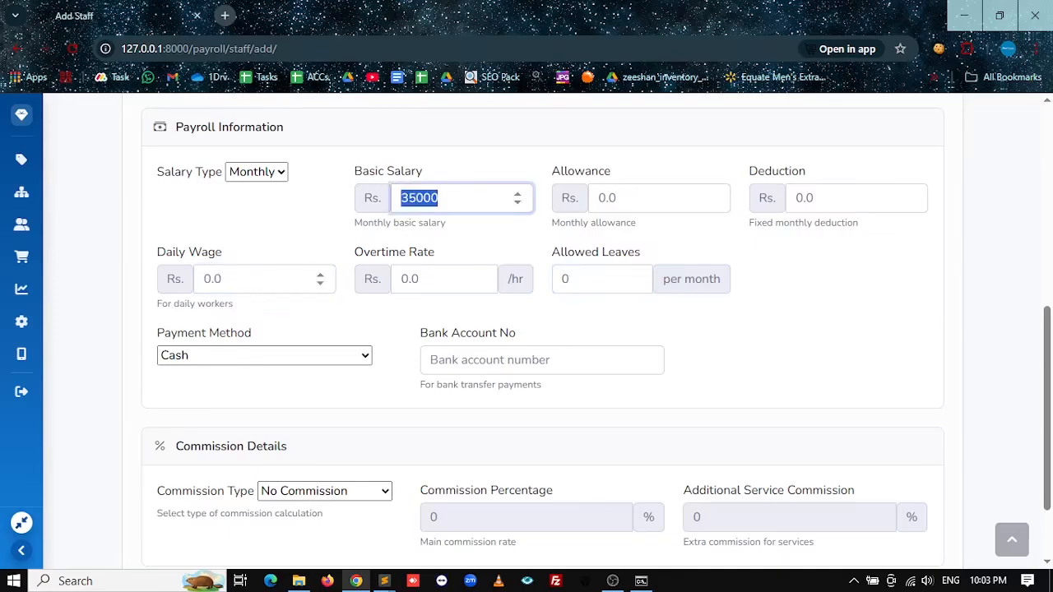
left_click(256, 289)
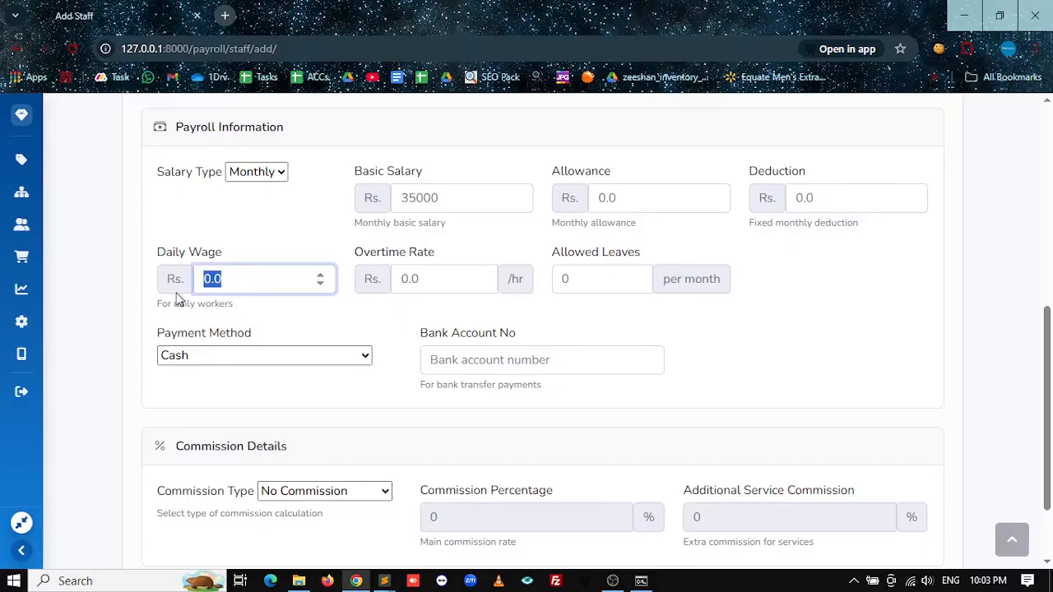
left_click(368, 277)
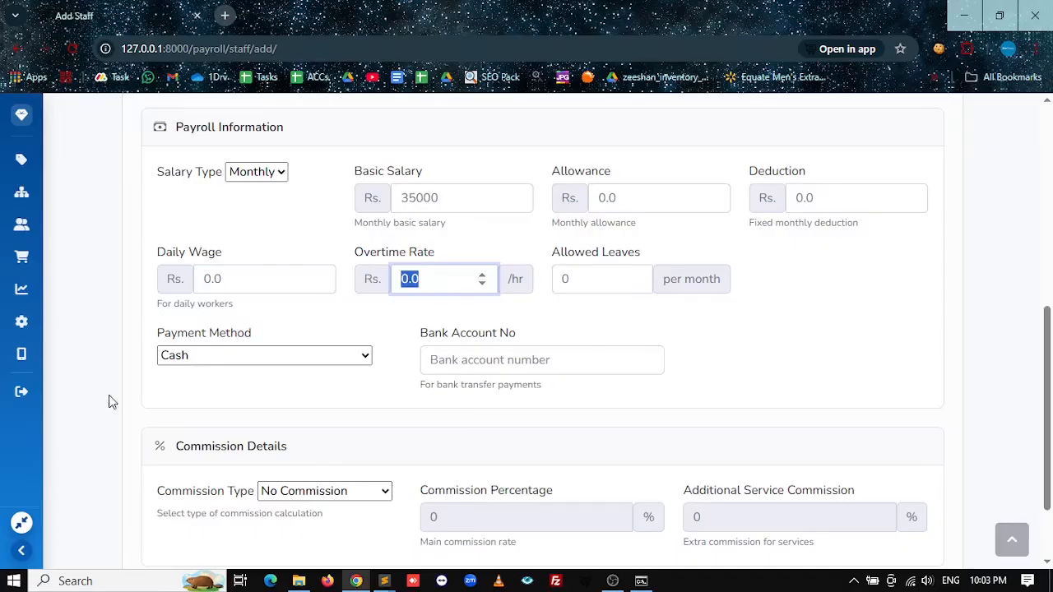
Step: Keep Cash as the payment method
left_click(243, 361)
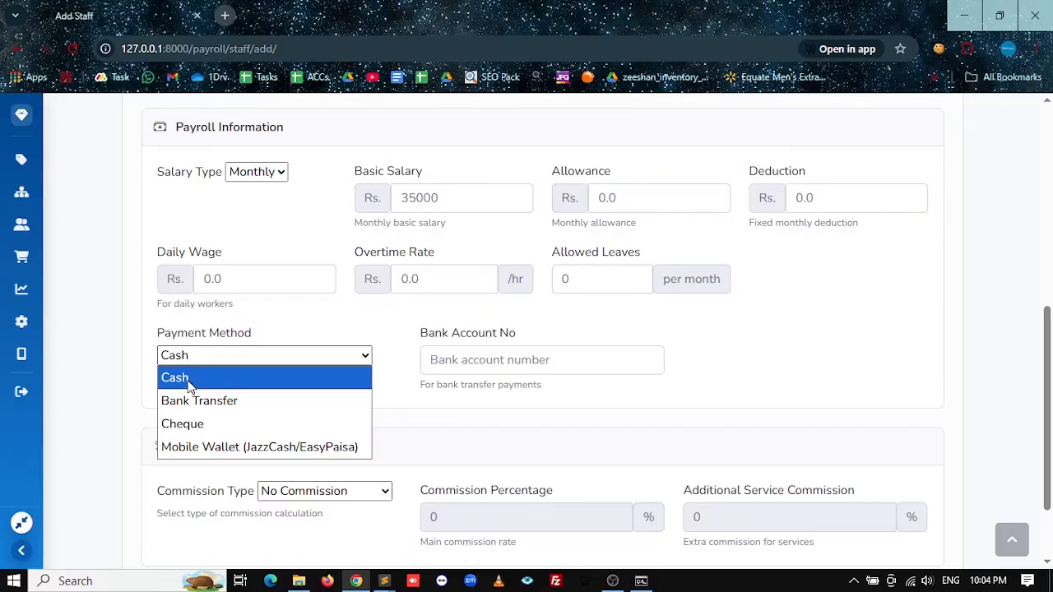
left_click(188, 386)
left_click(653, 362)
left_click(242, 353)
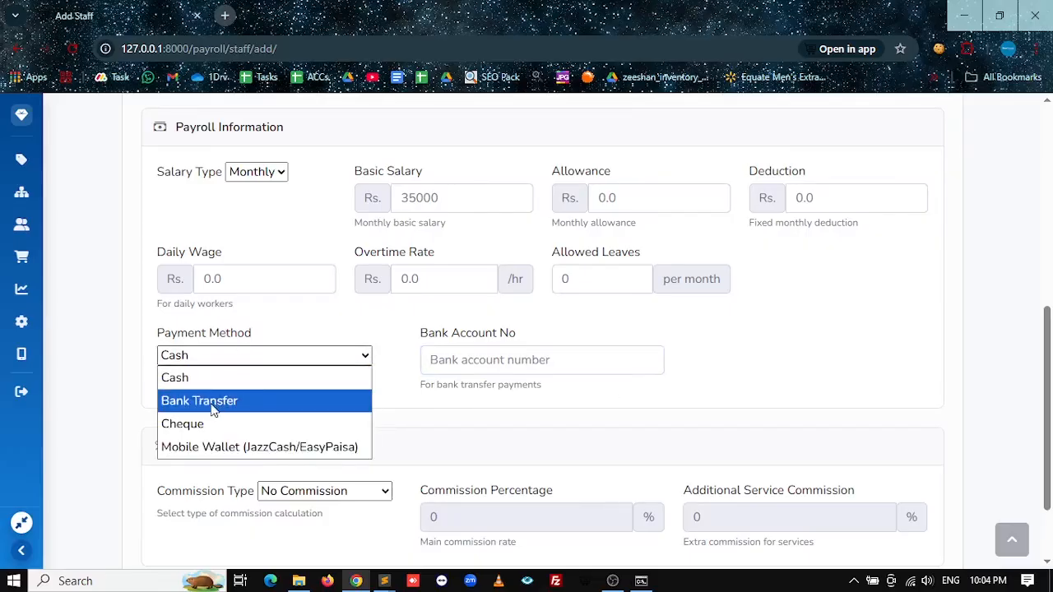
left_click(423, 362)
scroll(423, 362, "down", 1)
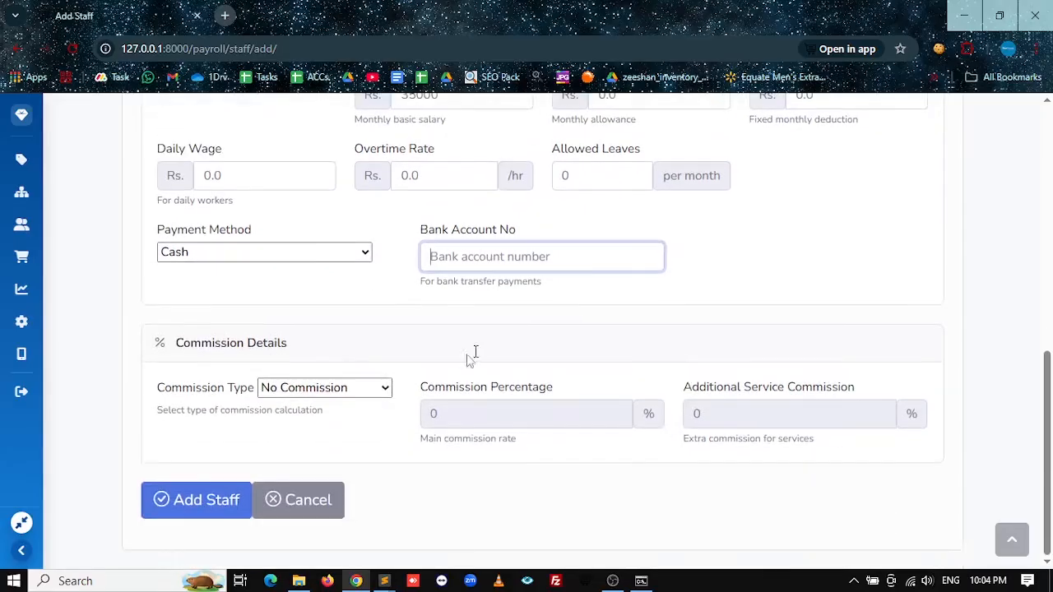
Step: Set commission type to Commission on Sale with the percentage left empty
left_click(332, 388)
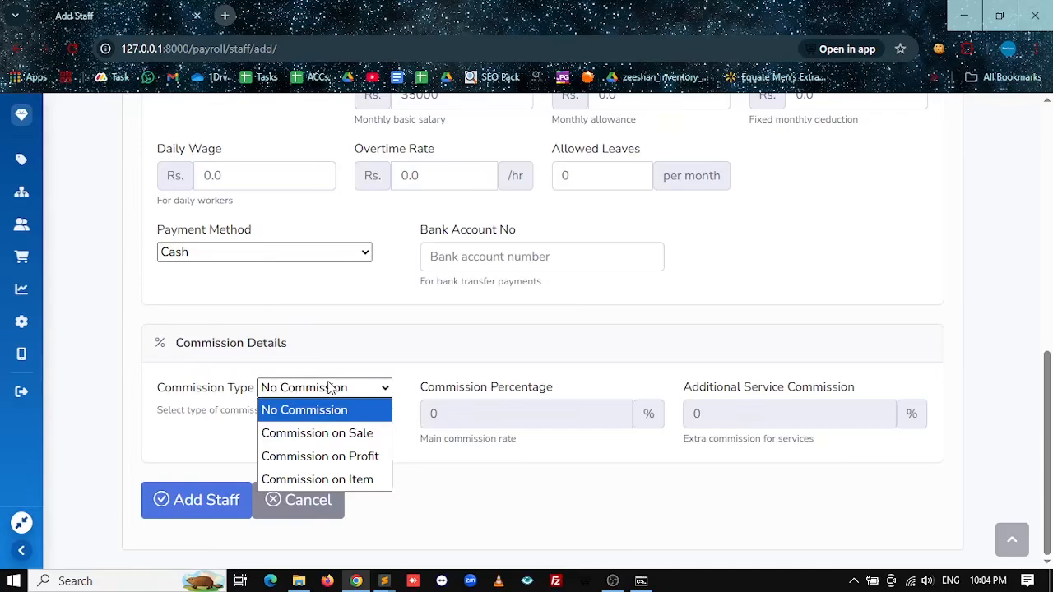
left_click(350, 433)
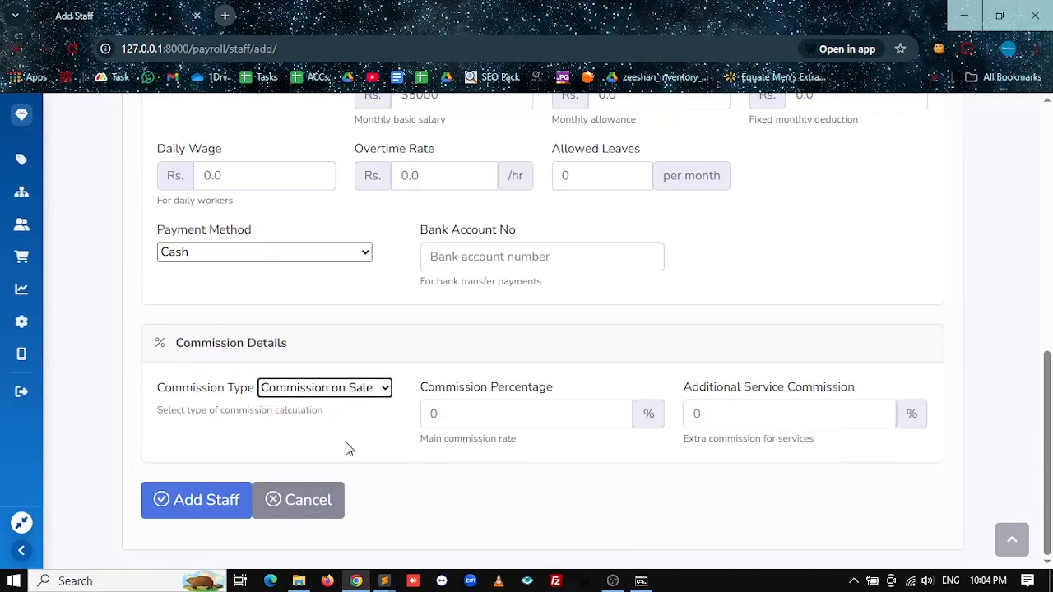
double_click(434, 413)
type("10")
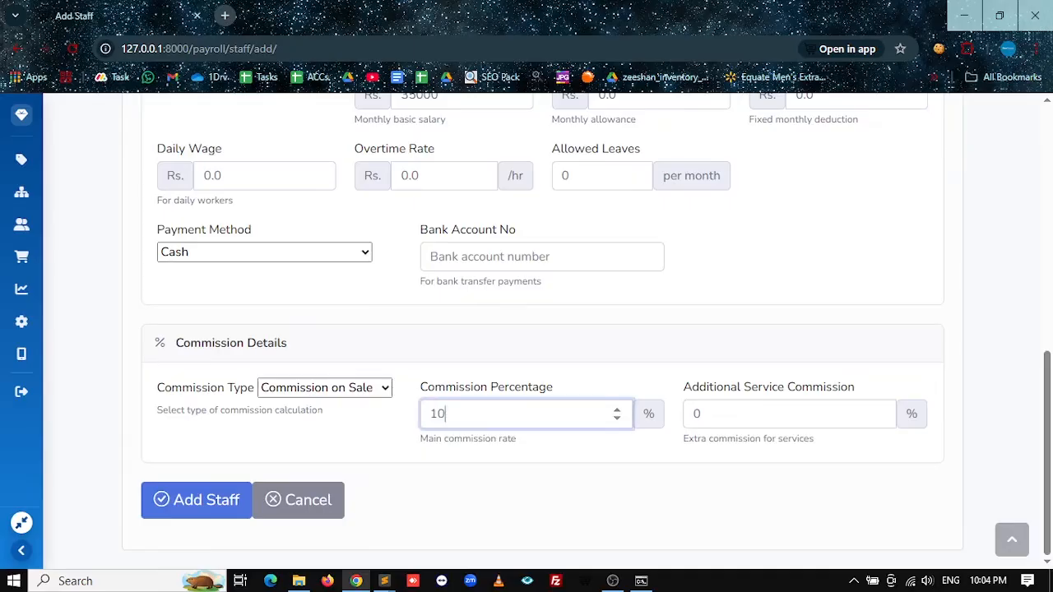
key("BackSpace")
key("BackSpace")
left_click(297, 395)
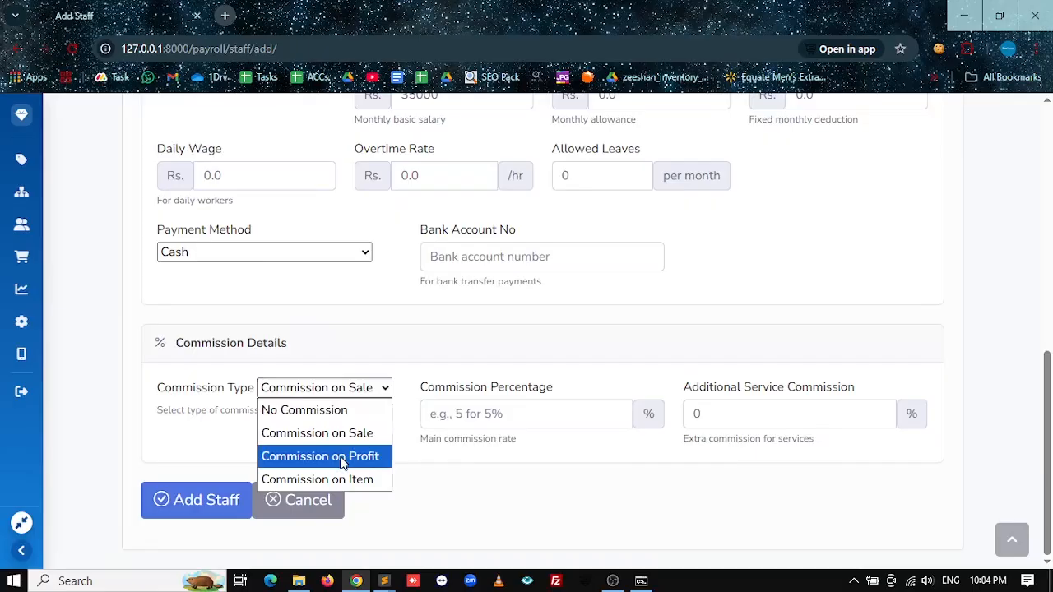
left_click(517, 517)
Step: Review the ledger ID and basic salary, then save the new staff member
scroll(321, 455, "up", 10)
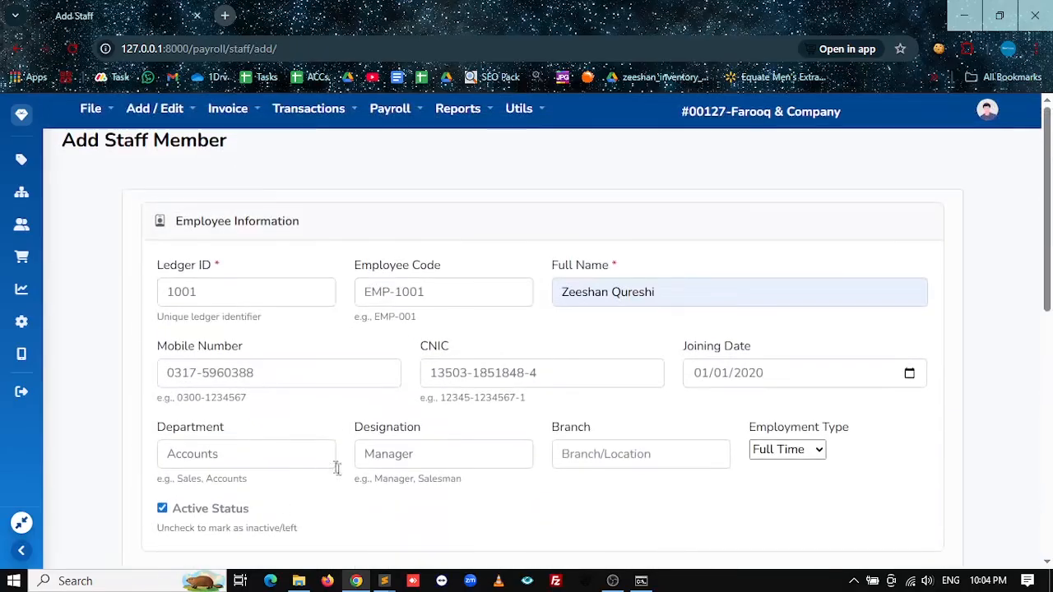
scroll(329, 462, "down", 5)
scroll(392, 496, "up", 5)
double_click(233, 291)
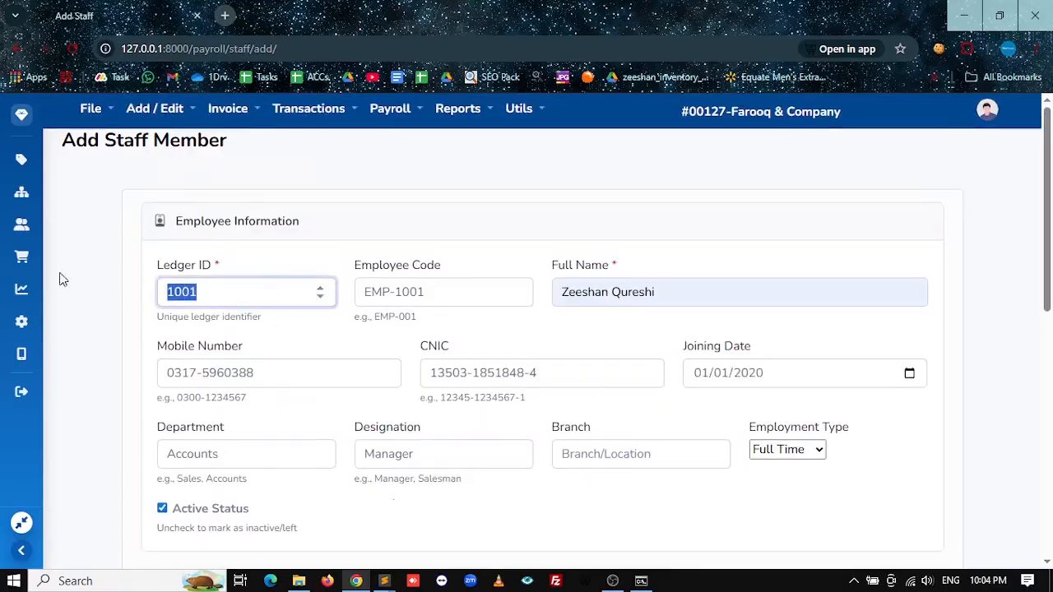
key("Tab")
key("Tab")
scroll(457, 386, "down", 4)
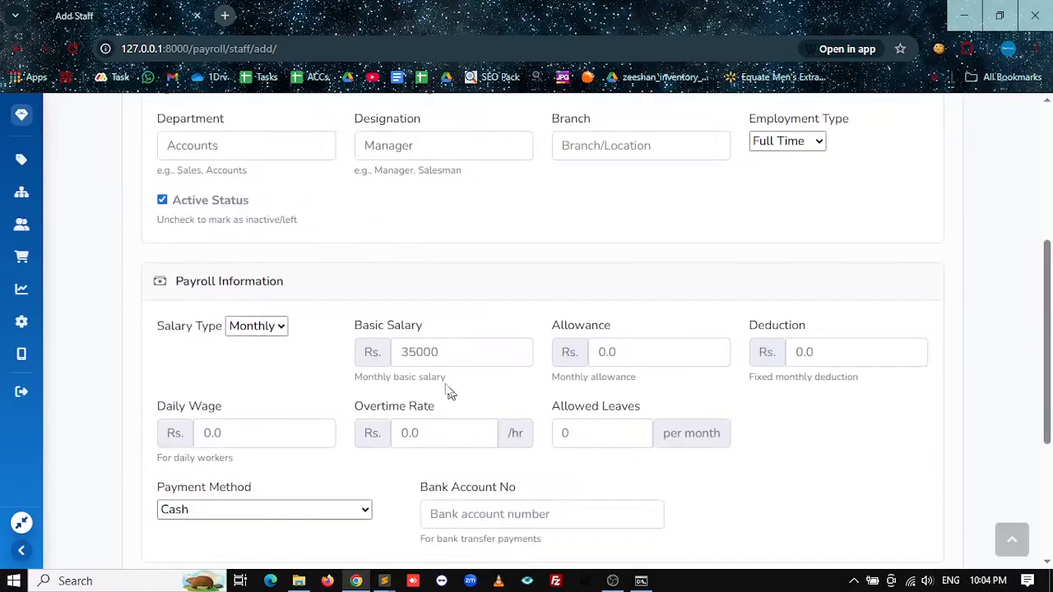
double_click(411, 354)
scroll(353, 386, "down", 3)
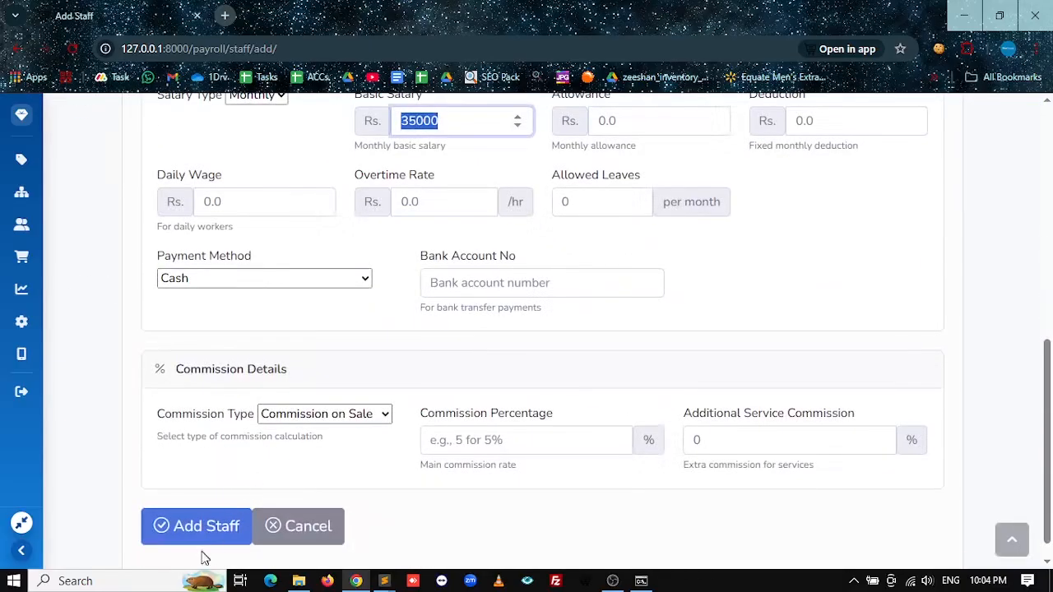
left_click(201, 537)
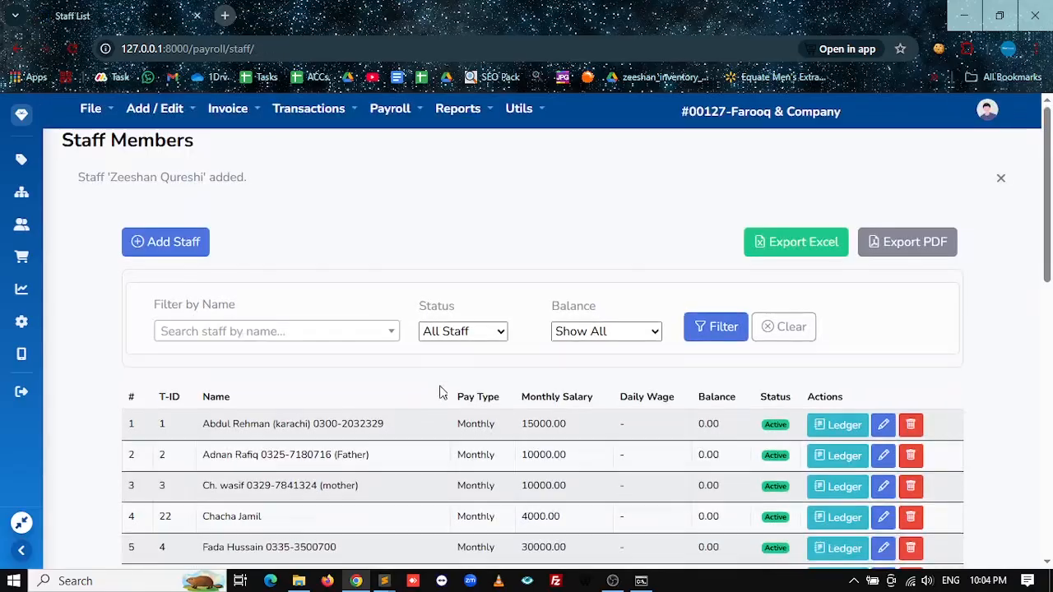
scroll(460, 393, "down", 9)
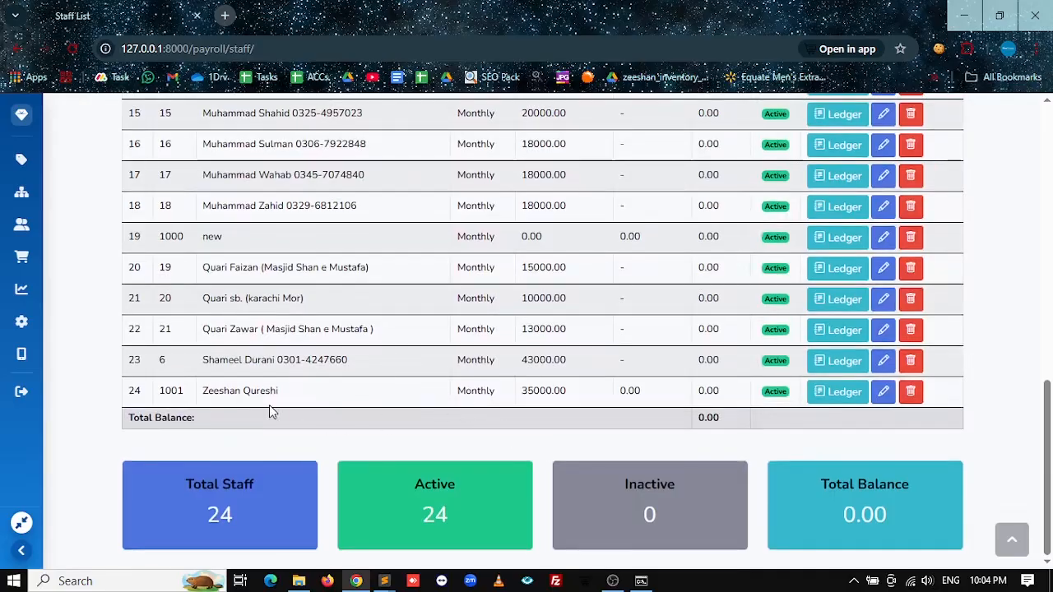
left_click_drag(209, 391, 309, 392)
left_click(560, 388)
left_click_drag(560, 388, 477, 391)
scroll(674, 413, "up", 9)
scroll(676, 415, "down", 9)
scroll(658, 391, "up", 9)
left_click(374, 117)
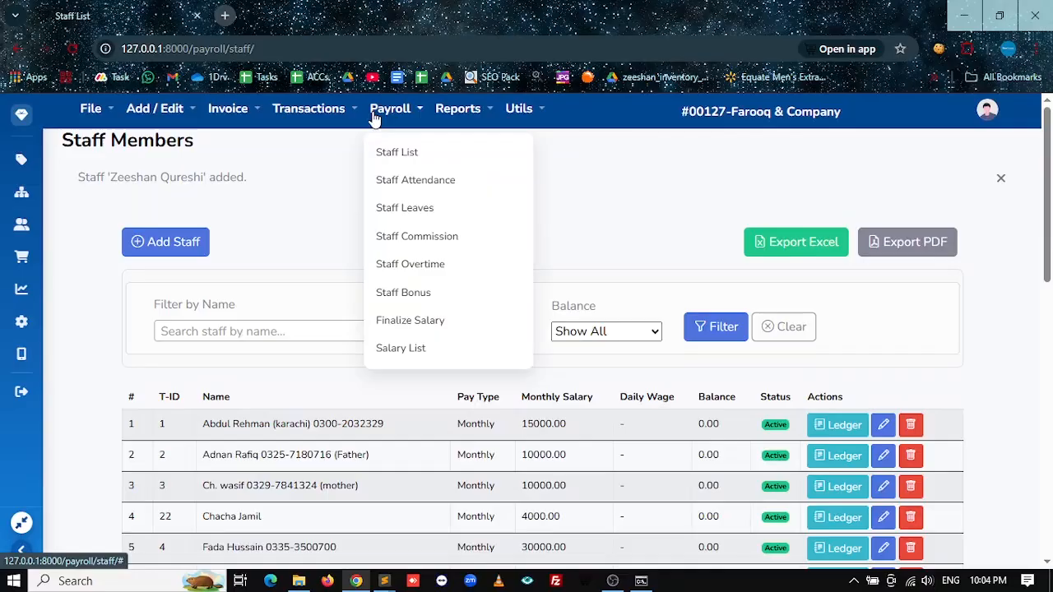
left_click(398, 183)
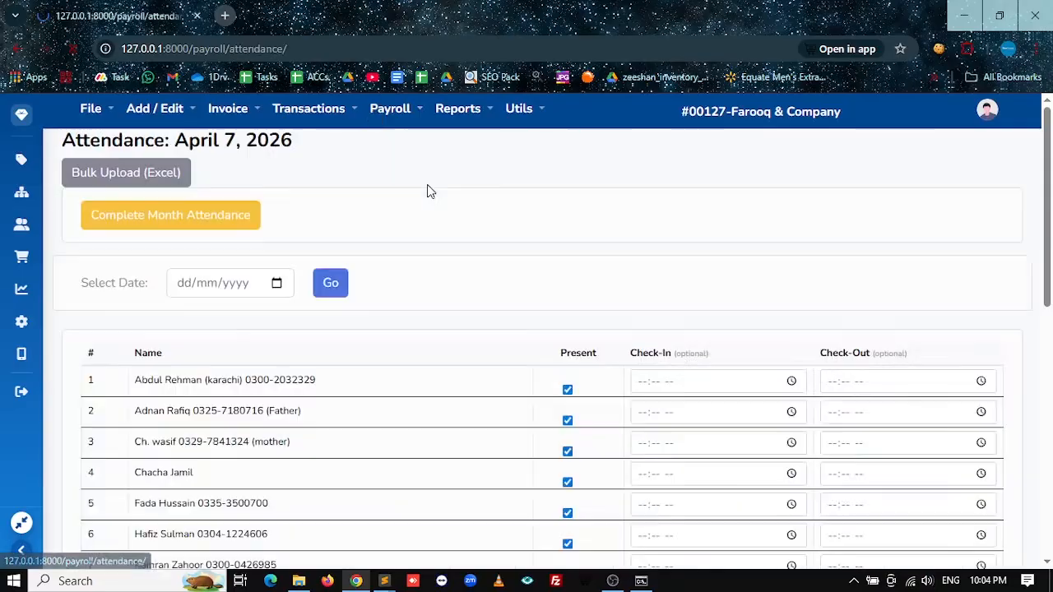
scroll(482, 442, "down", 7)
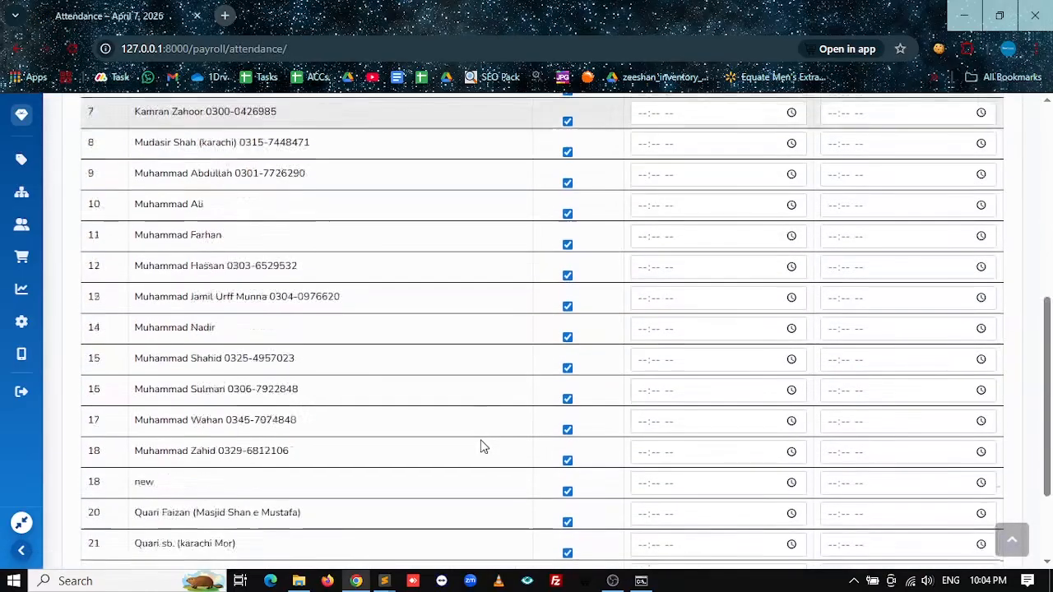
scroll(482, 442, "up", 7)
left_click(273, 286)
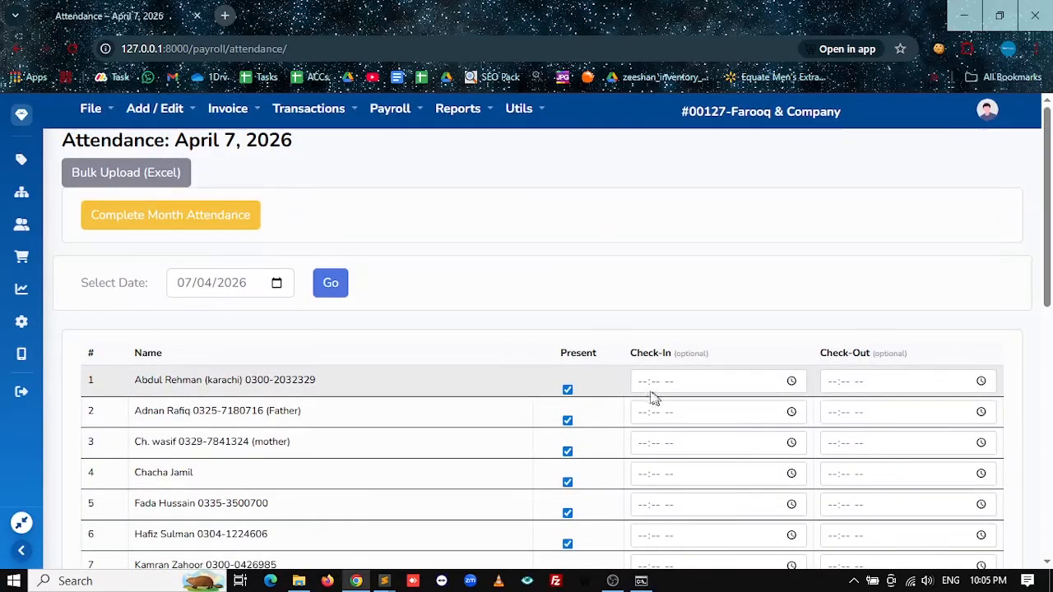
scroll(570, 400, "down", 2)
scroll(570, 400, "down", 5)
scroll(568, 394, "up", 8)
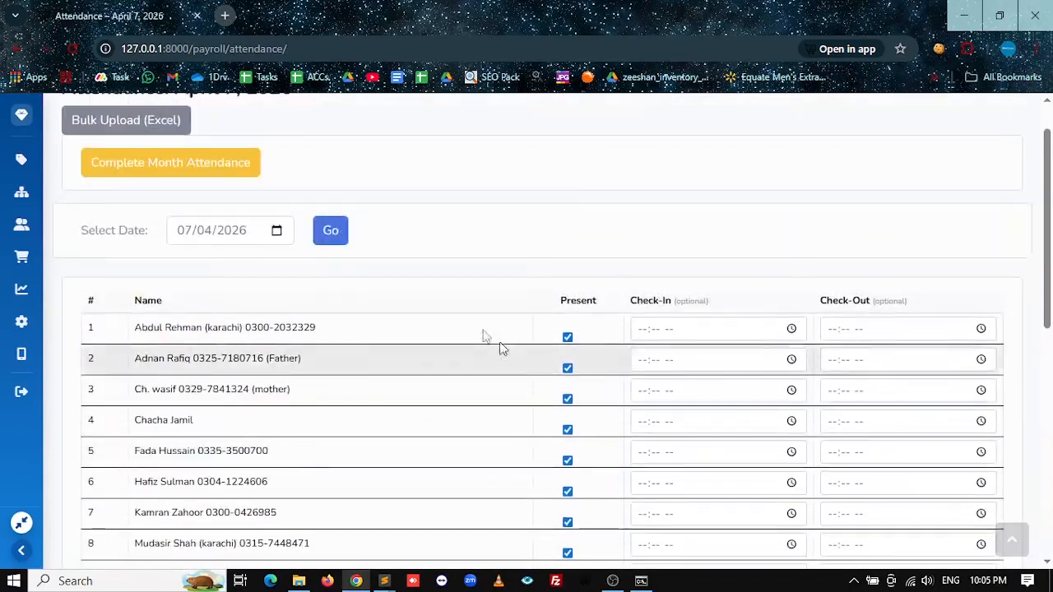
left_click(328, 233)
scroll(551, 407, "down", 6)
scroll(567, 411, "up", 5)
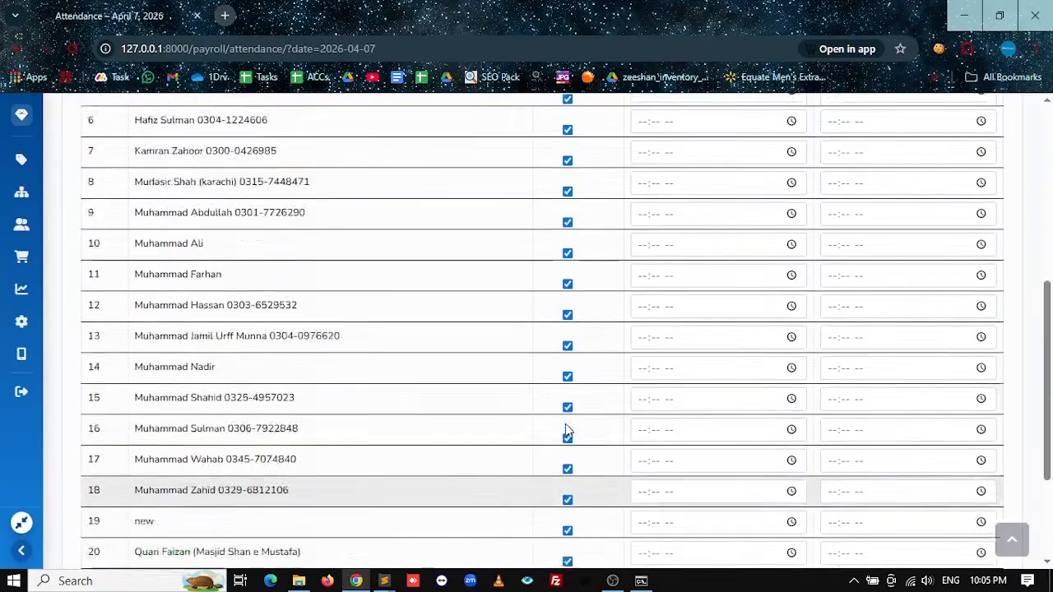
scroll(566, 282, "down", 5)
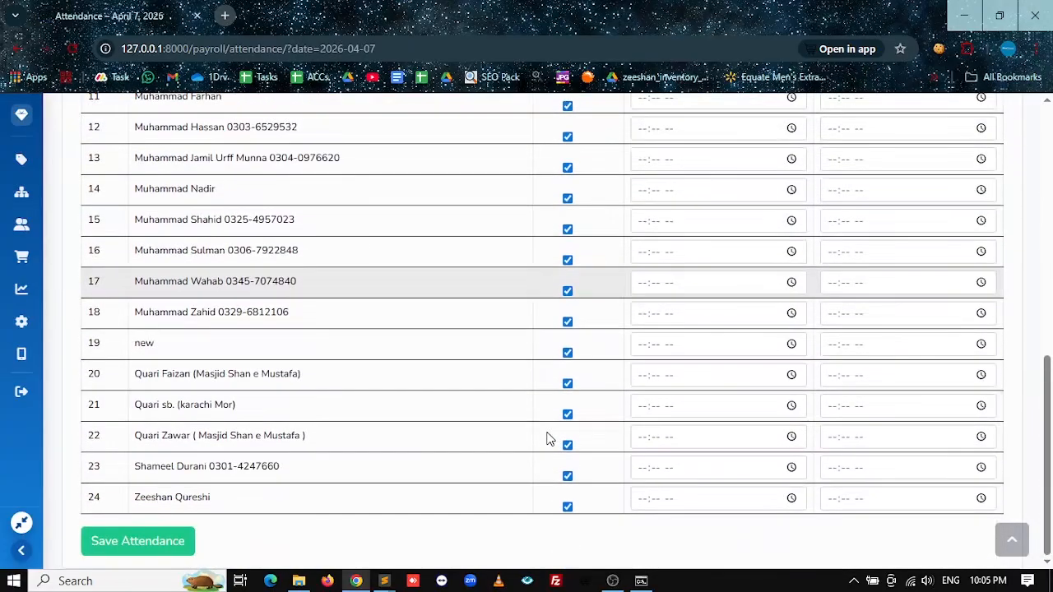
left_click(568, 508)
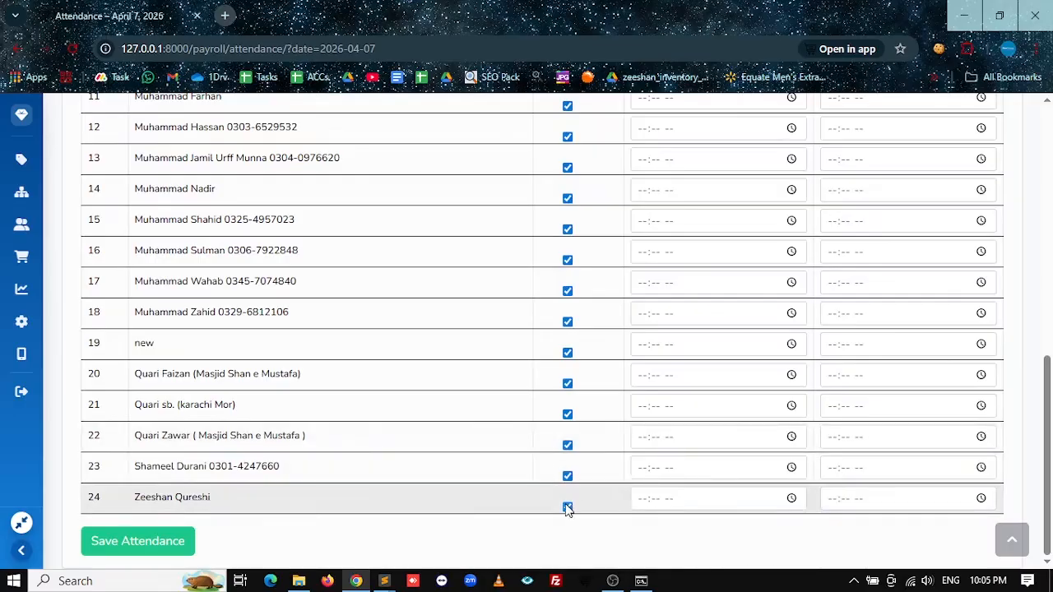
left_click(567, 476)
left_click(567, 446)
scroll(568, 451, "up", 4)
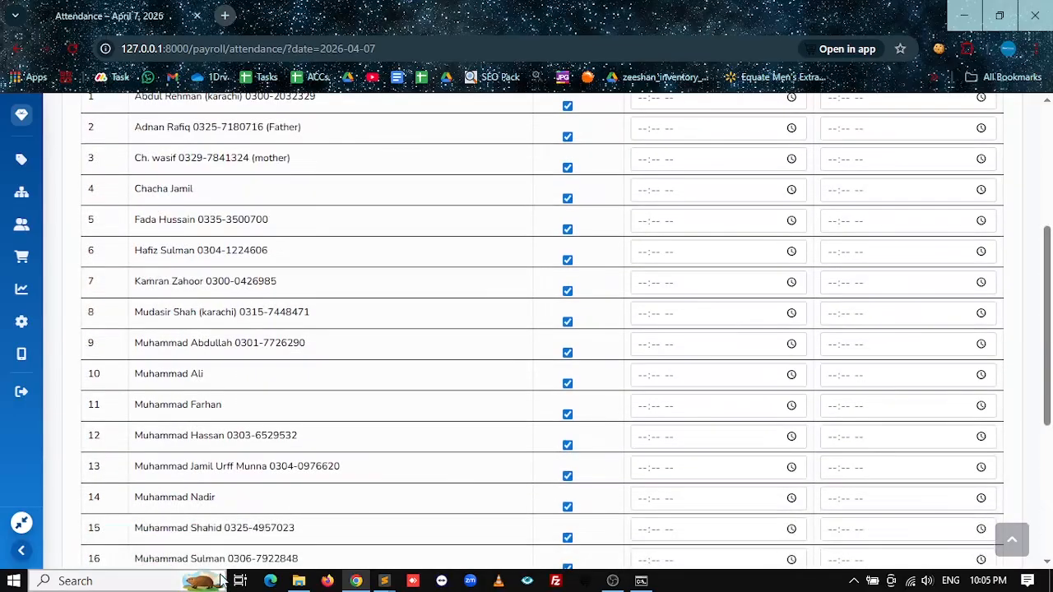
scroll(140, 541, "down", 4)
scroll(451, 432, "up", 1)
scroll(571, 501, "down", 2)
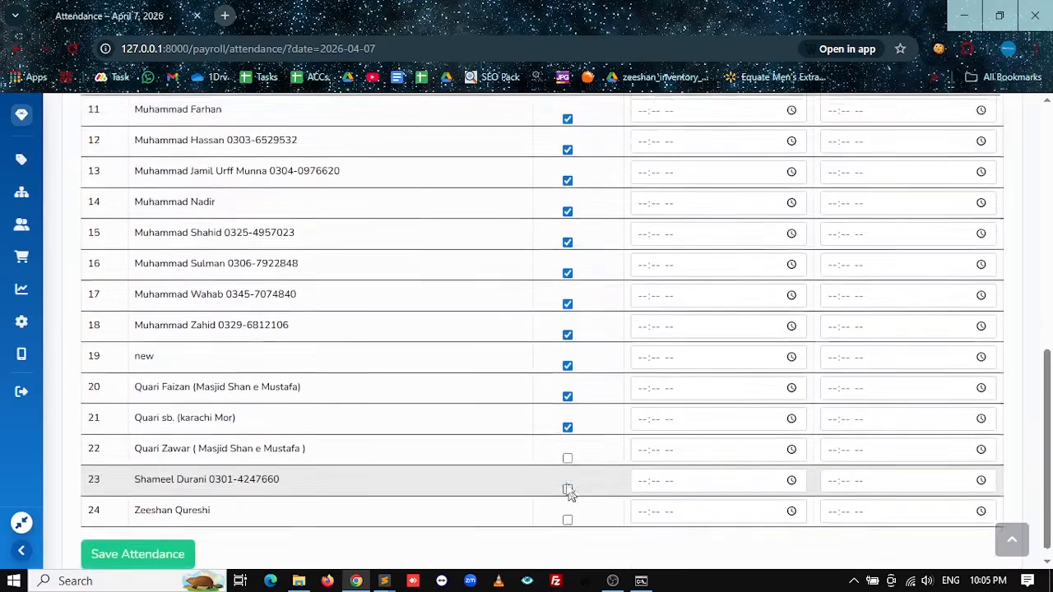
scroll(565, 450, "up", 7)
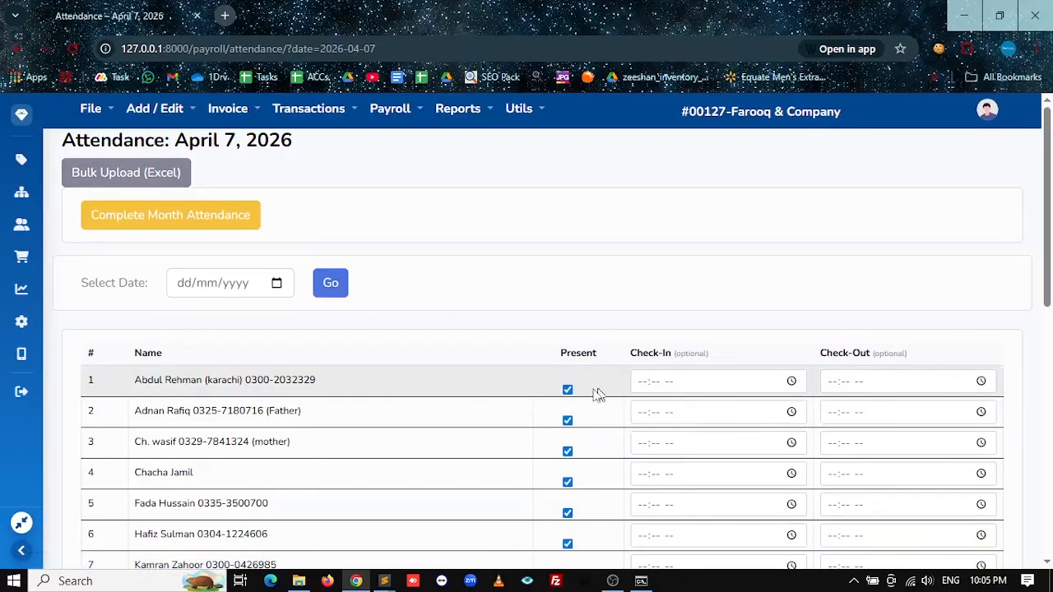
scroll(538, 400, "down", 5)
scroll(323, 434, "up", 5)
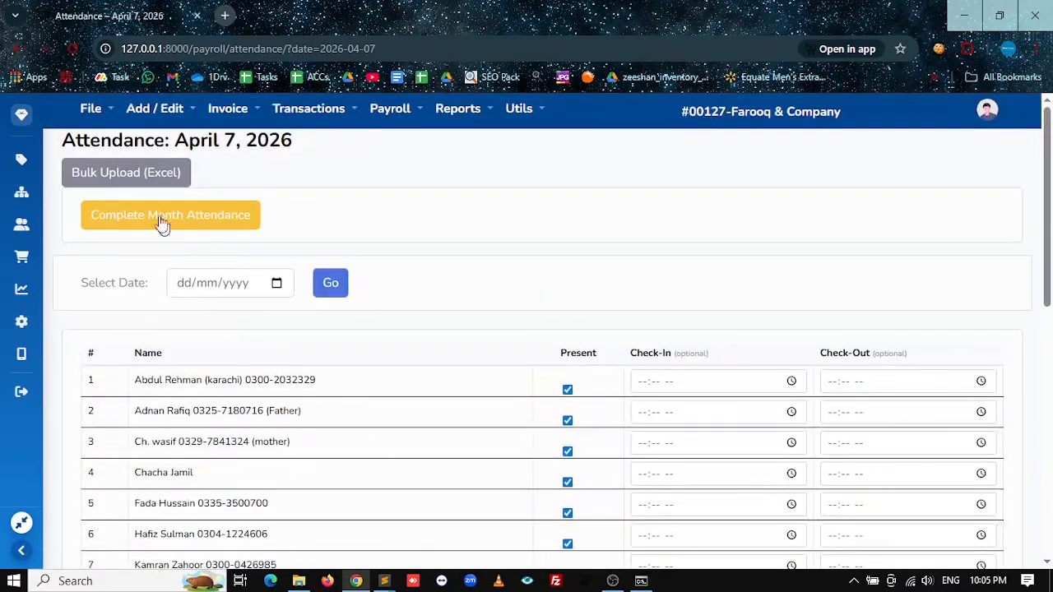
scroll(301, 395, "down", 10)
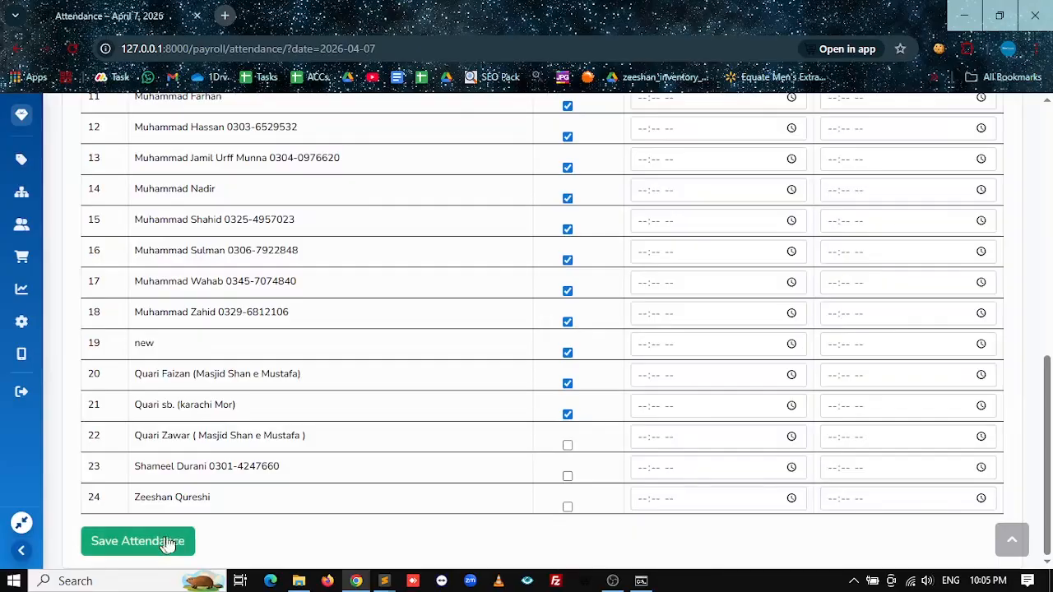
scroll(341, 486, "up", 10)
left_click(138, 182)
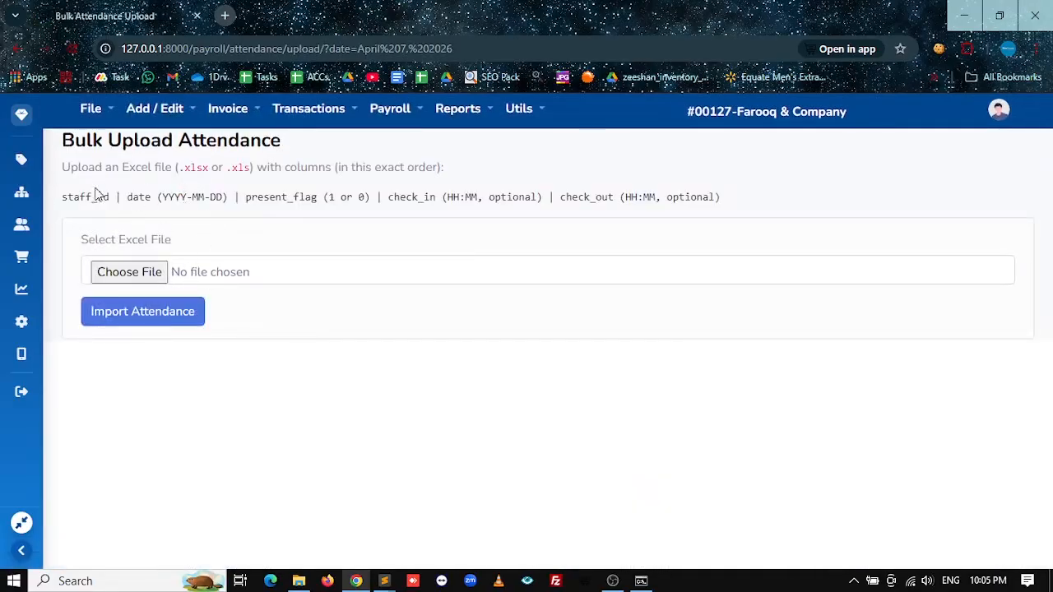
left_click_drag(63, 195, 732, 200)
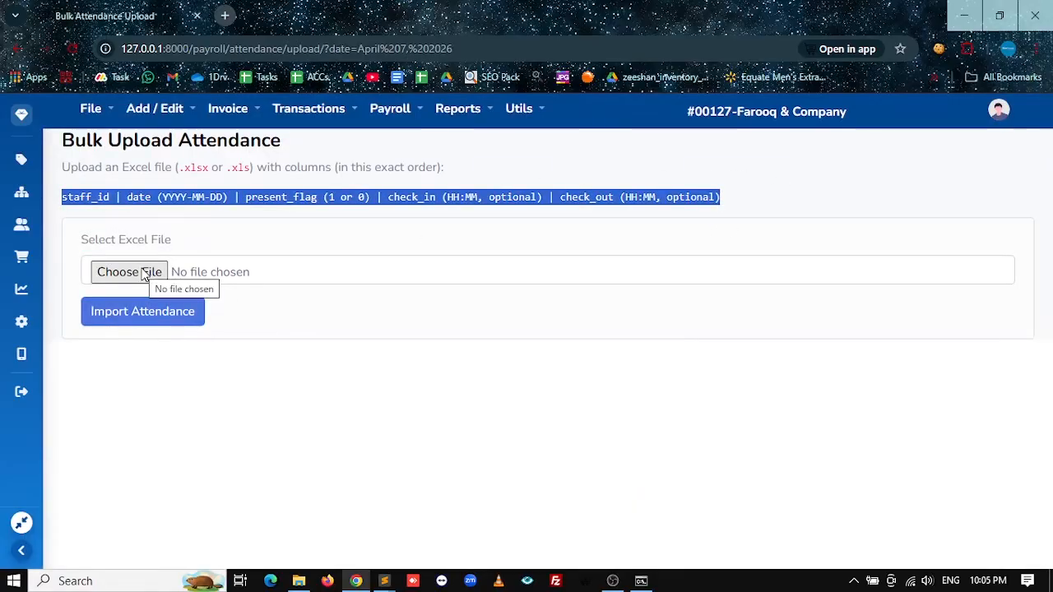
left_click(18, 50)
scroll(324, 341, "down", 10)
scroll(324, 341, "up", 10)
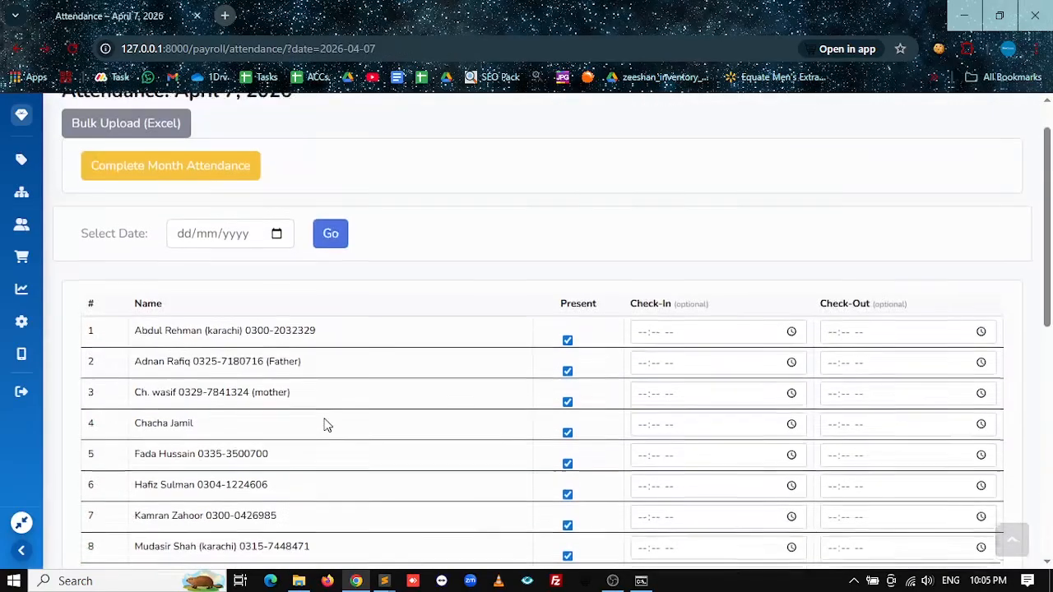
scroll(324, 425, "up", 1)
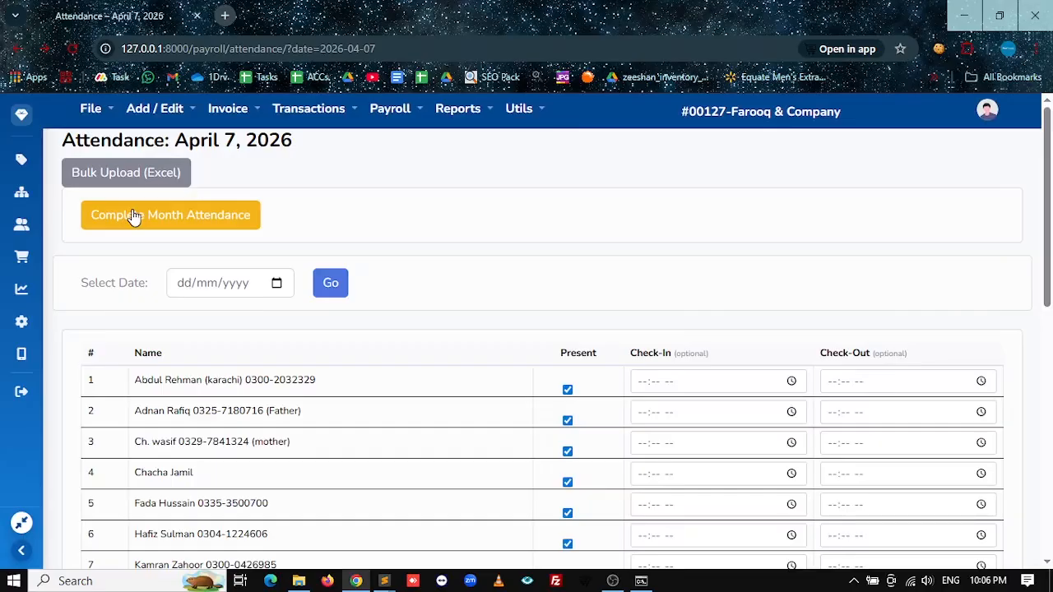
Step: Mark all active staff present for the complete month of April 2026
left_click(194, 226)
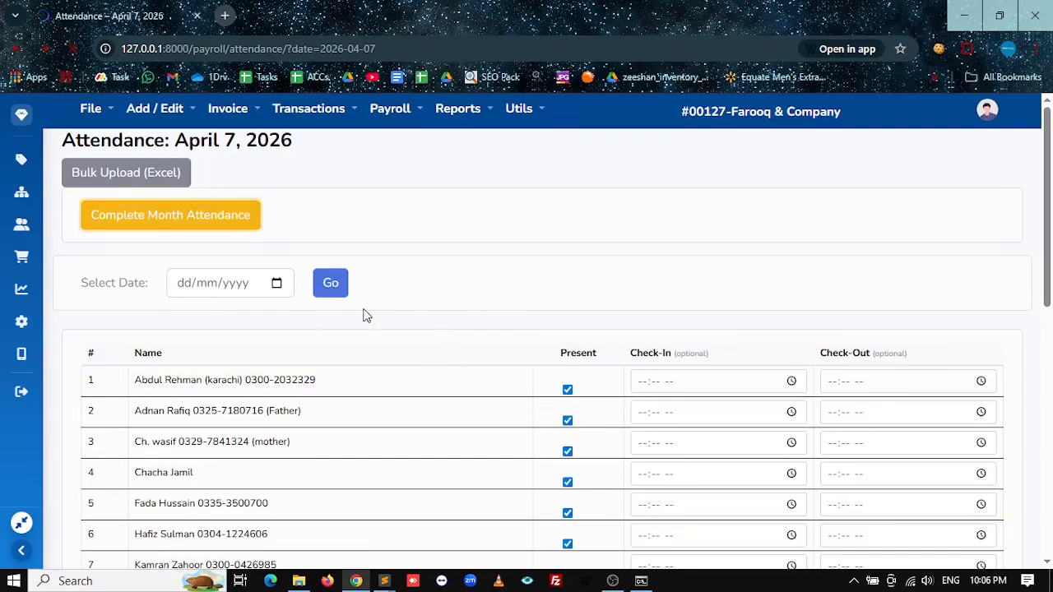
scroll(475, 387, "down", 4)
scroll(475, 399, "up", 5)
Step: Load the attendance sheet for April 1, 2026
left_click(210, 333)
left_click(276, 334)
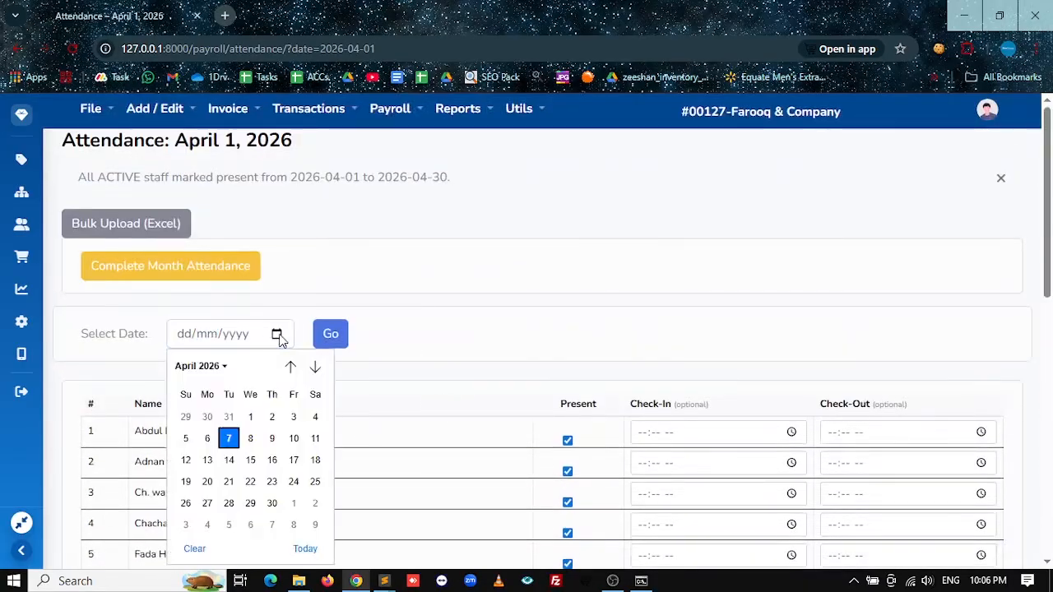
left_click(250, 417)
left_click(321, 340)
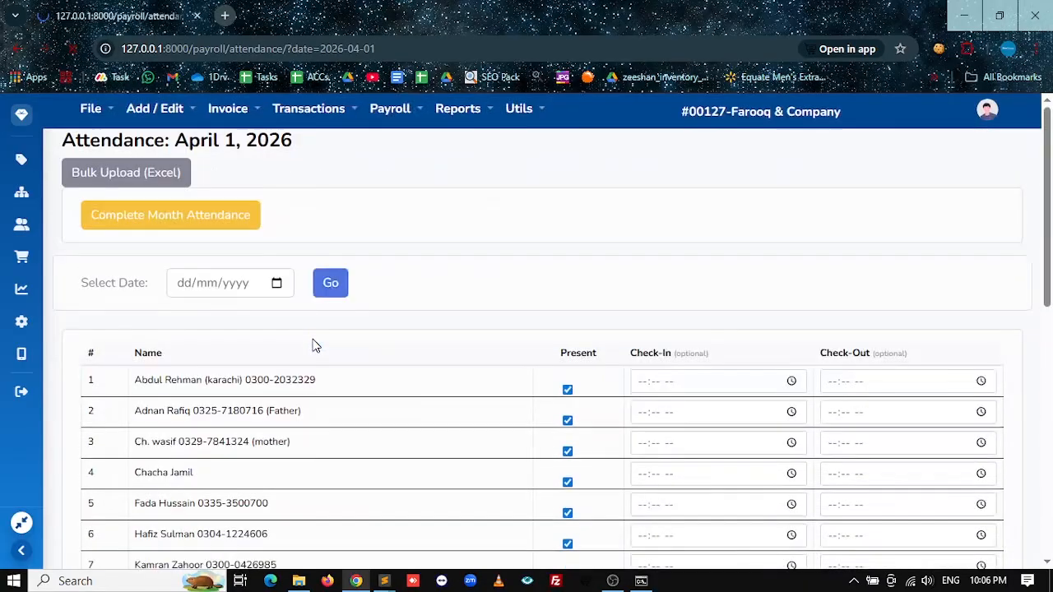
scroll(422, 400, "down", 8)
scroll(364, 458, "up", 8)
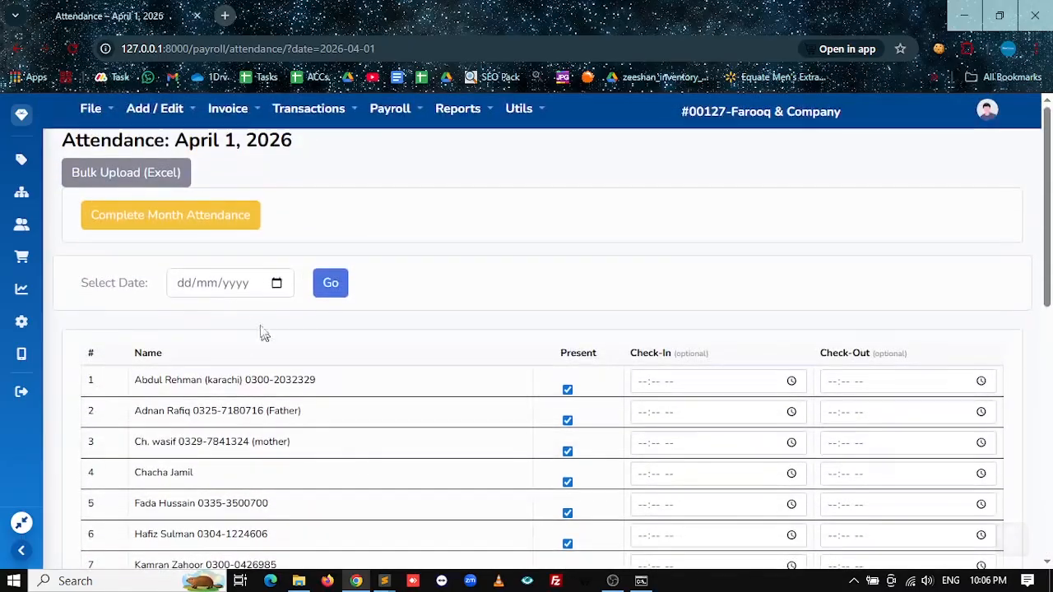
left_click(391, 110)
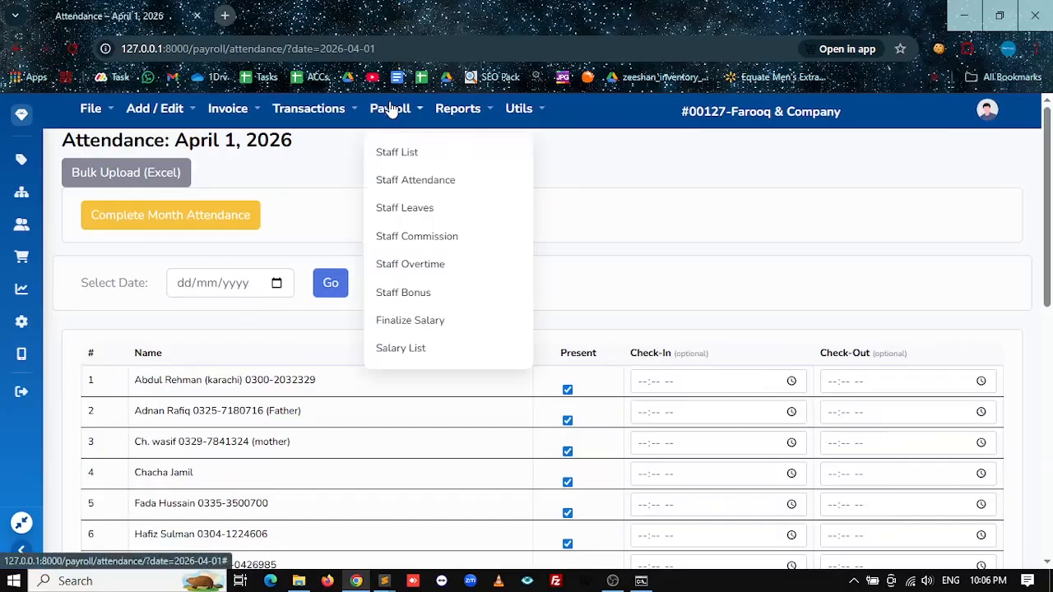
Step: Check the empty Staff Leaves and Staff Commission lists
left_click(421, 211)
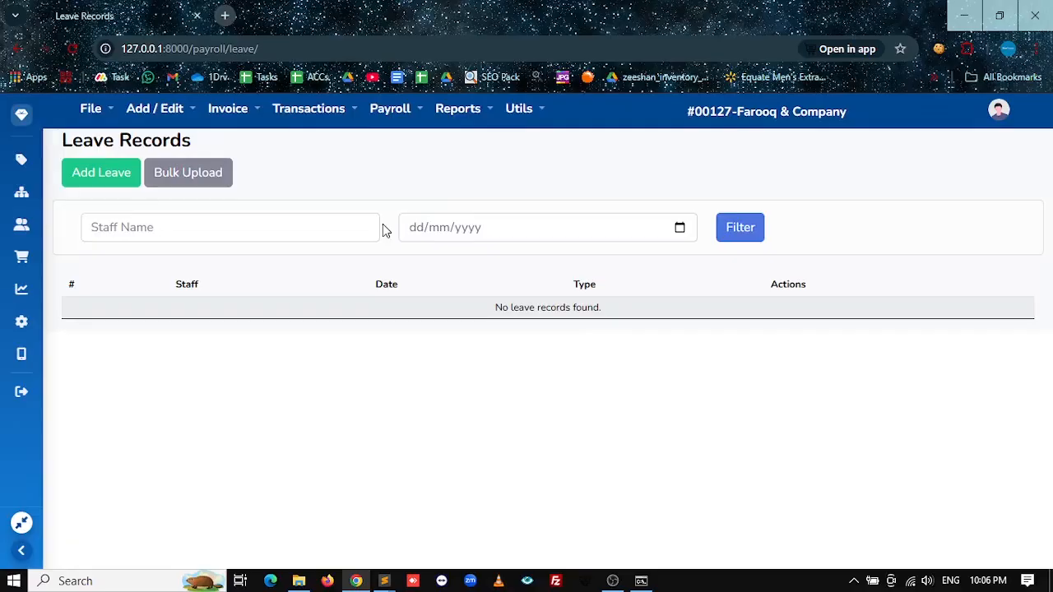
left_click(390, 109)
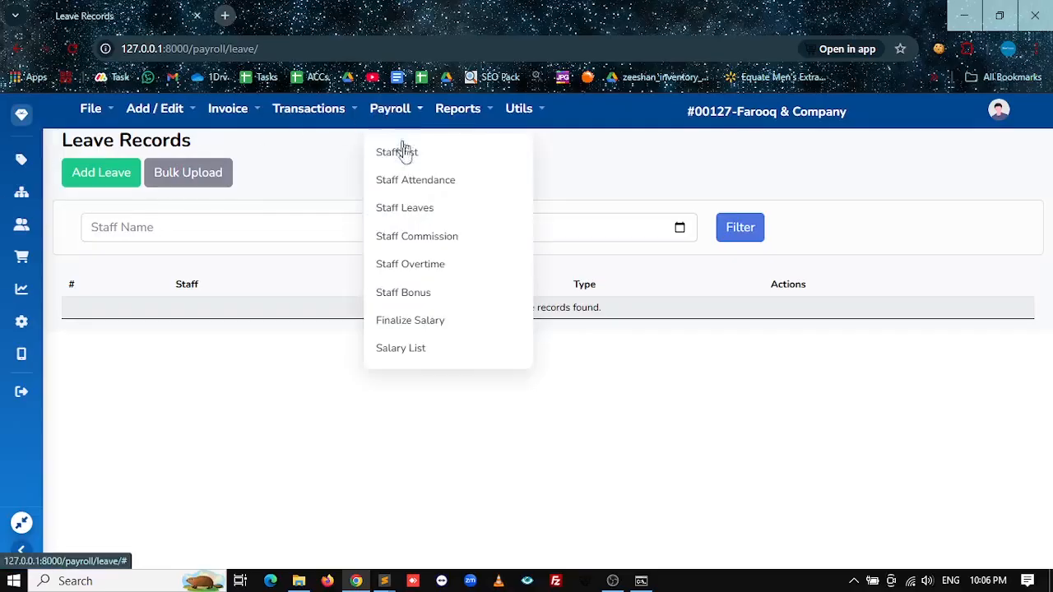
left_click(434, 237)
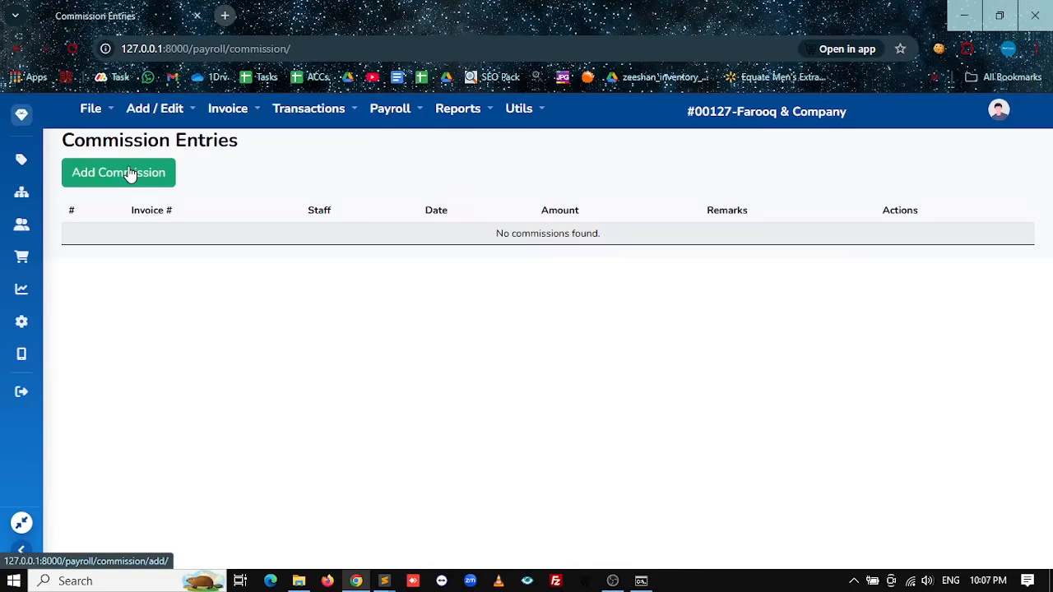
Step: Bring up a blank Add Commission form and inspect its staff and amount fields
left_click(129, 175)
left_click(350, 207)
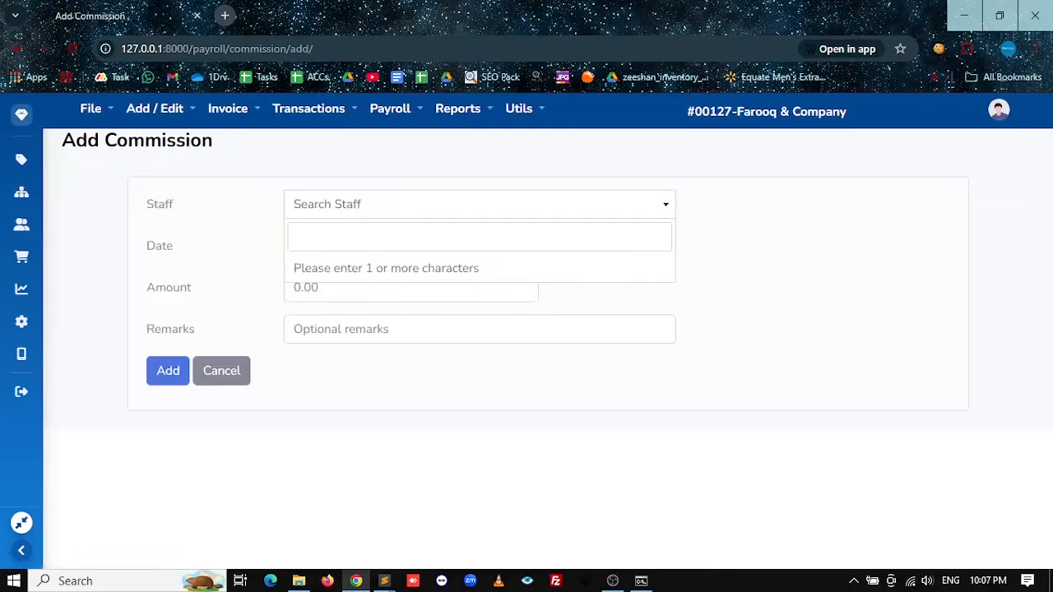
left_click(362, 292)
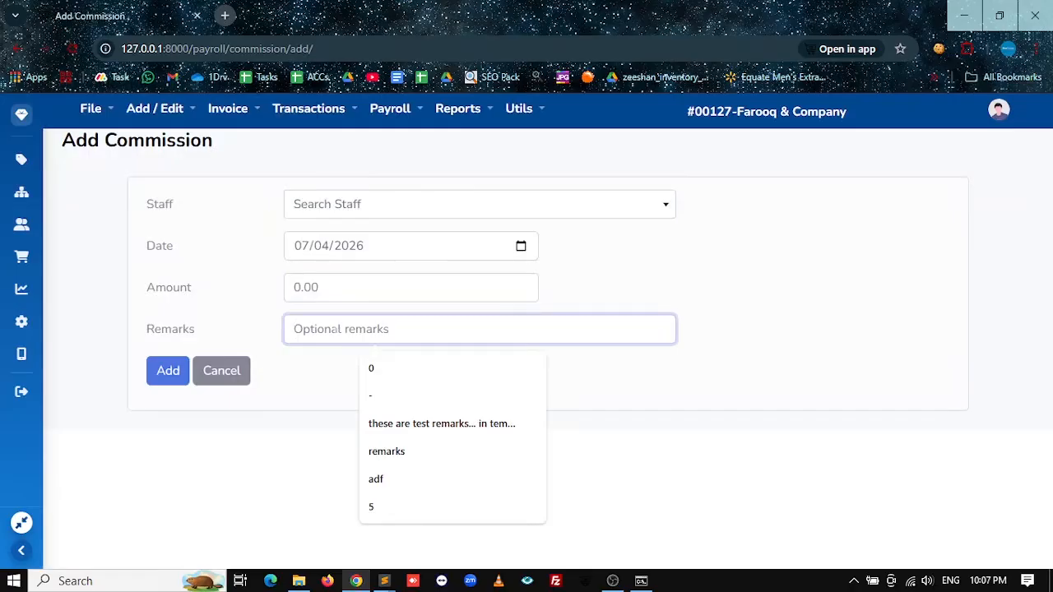
left_click(389, 109)
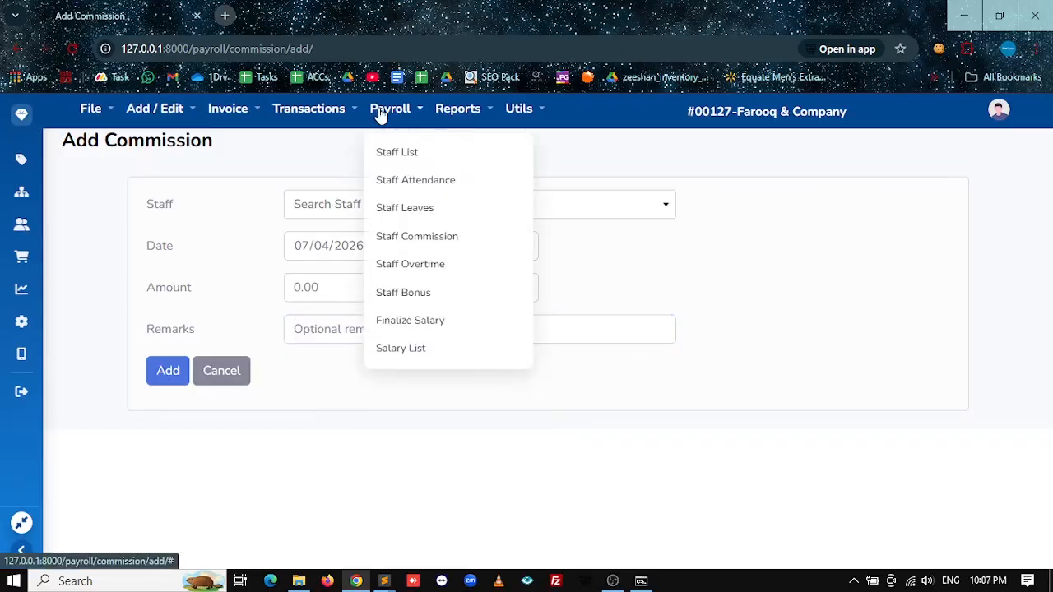
left_click(389, 240)
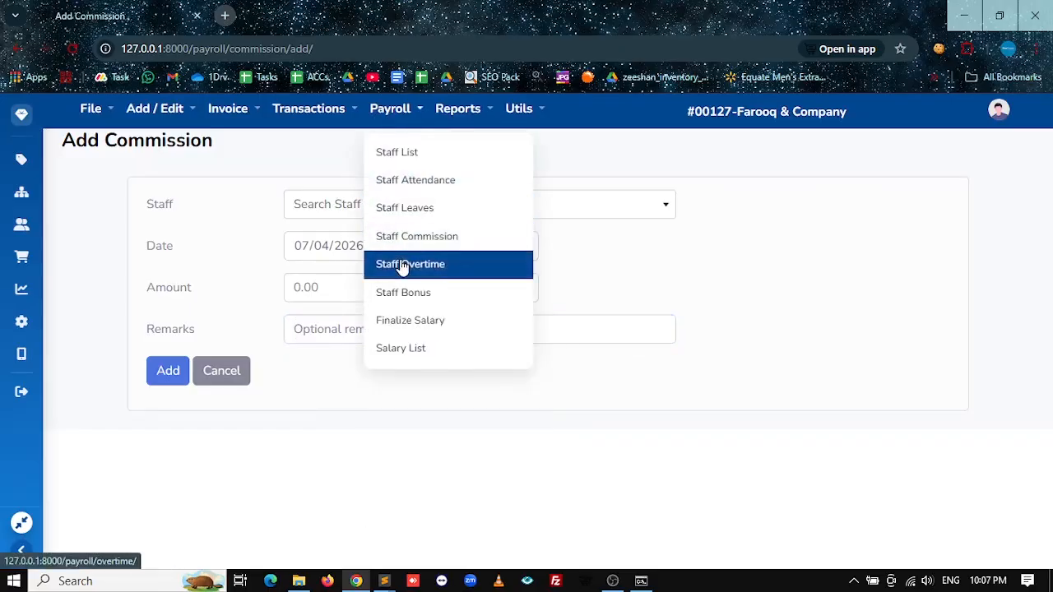
left_click(406, 268)
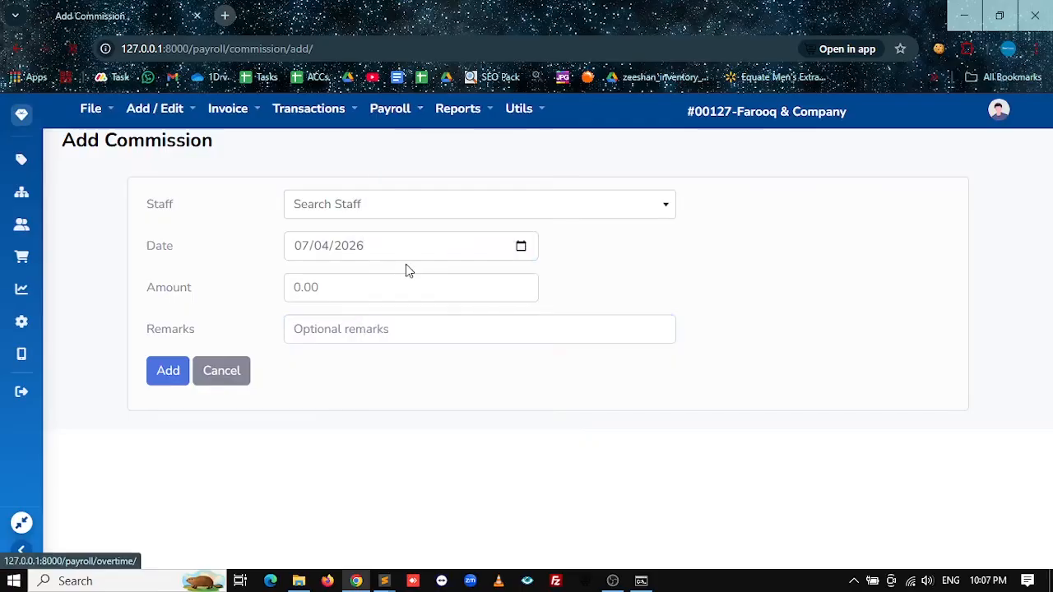
Step: Review the blank Add Overtime form's staff, amount and remarks fields without saving
left_click(167, 201)
left_click(350, 195)
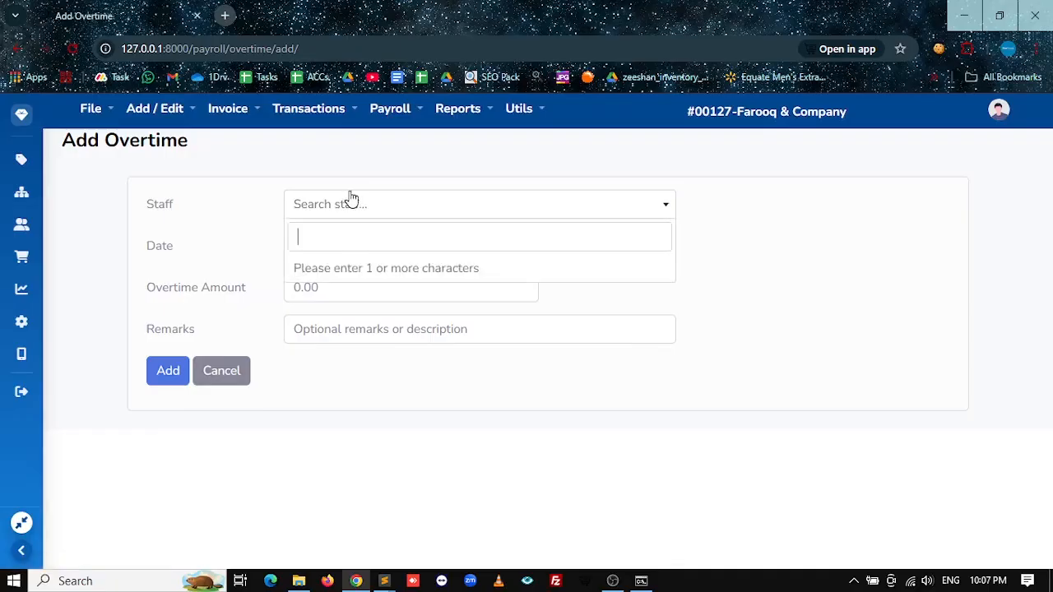
left_click(249, 300)
left_click(294, 287)
left_click(294, 329)
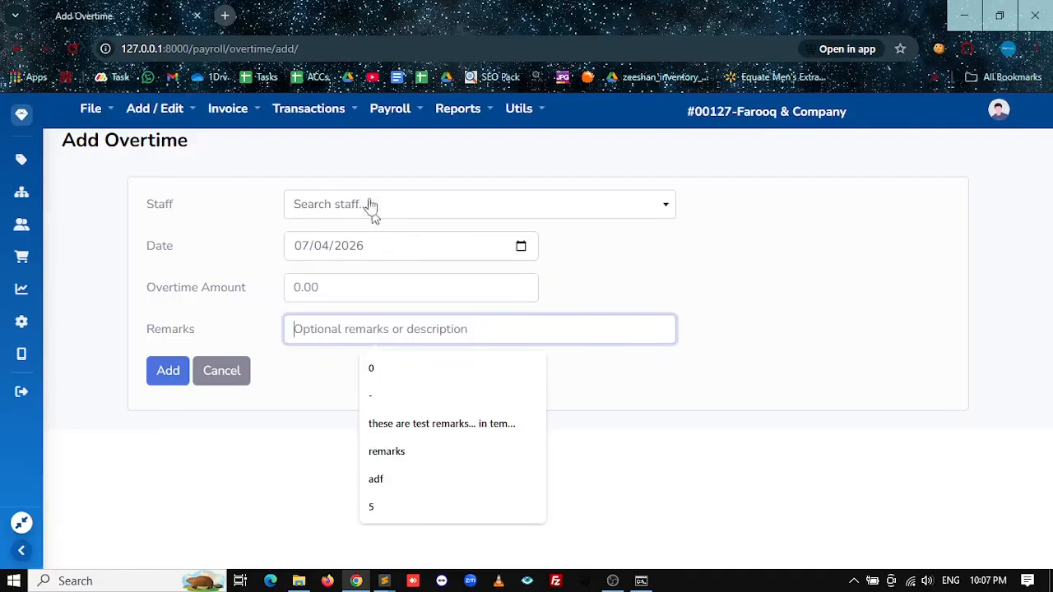
Step: Bring up a blank Add Bonus form from Staff Bonus and inspect its staff and date fields
left_click(388, 111)
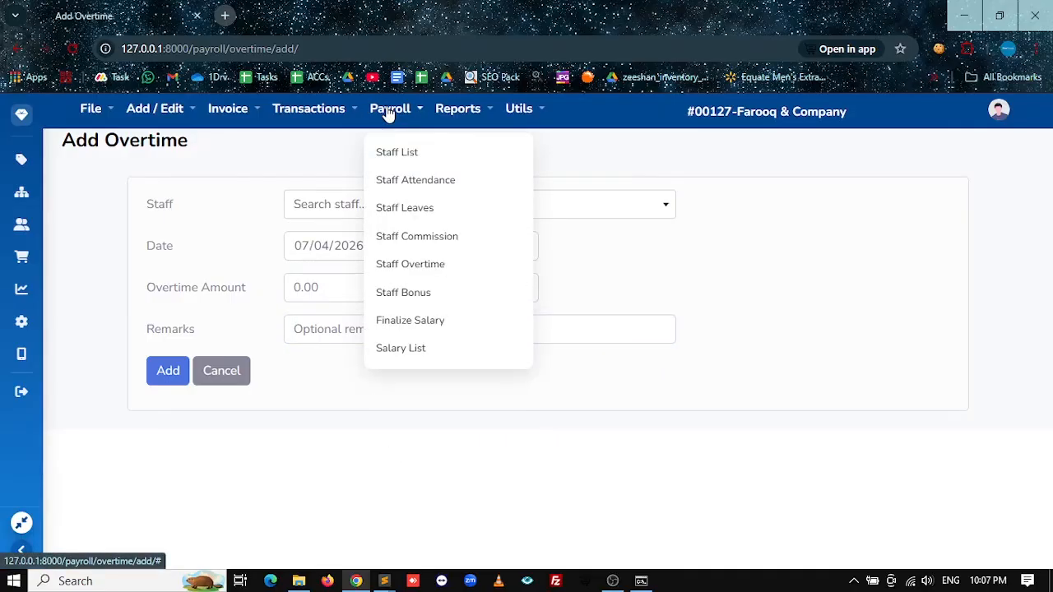
left_click(395, 298)
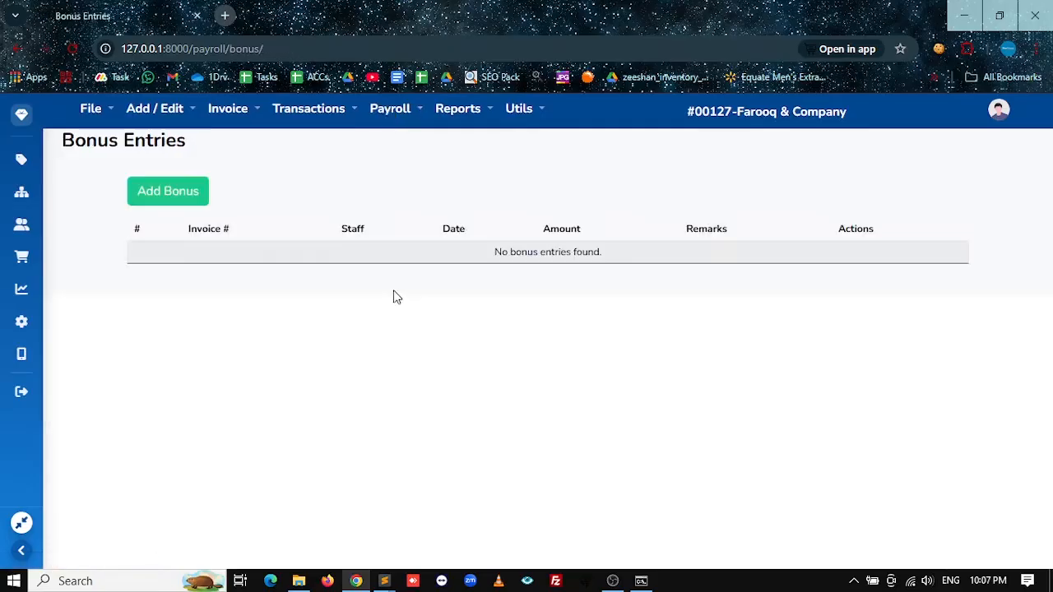
left_click(161, 191)
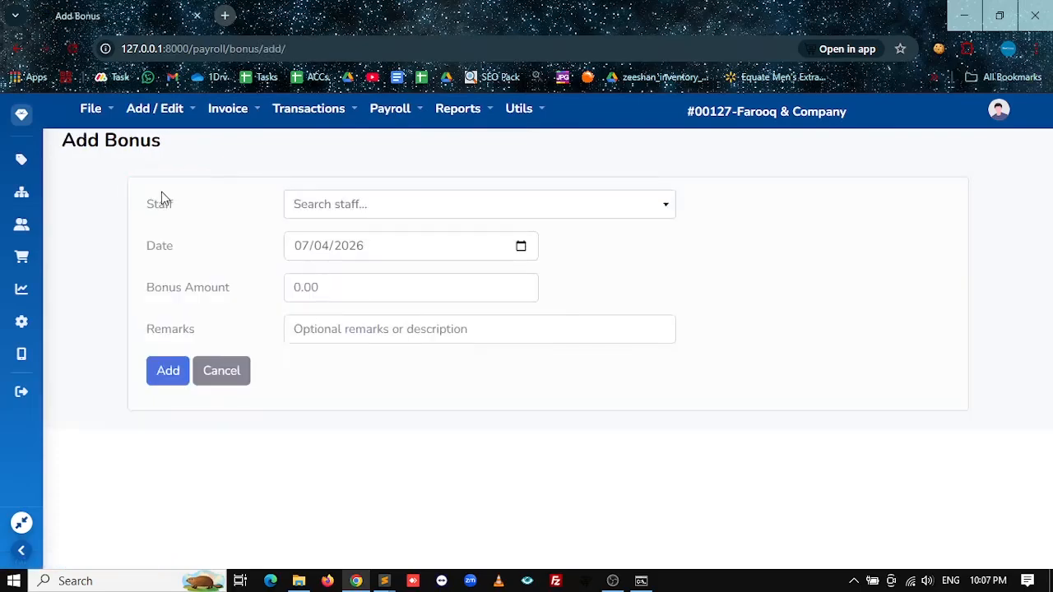
left_click(367, 216)
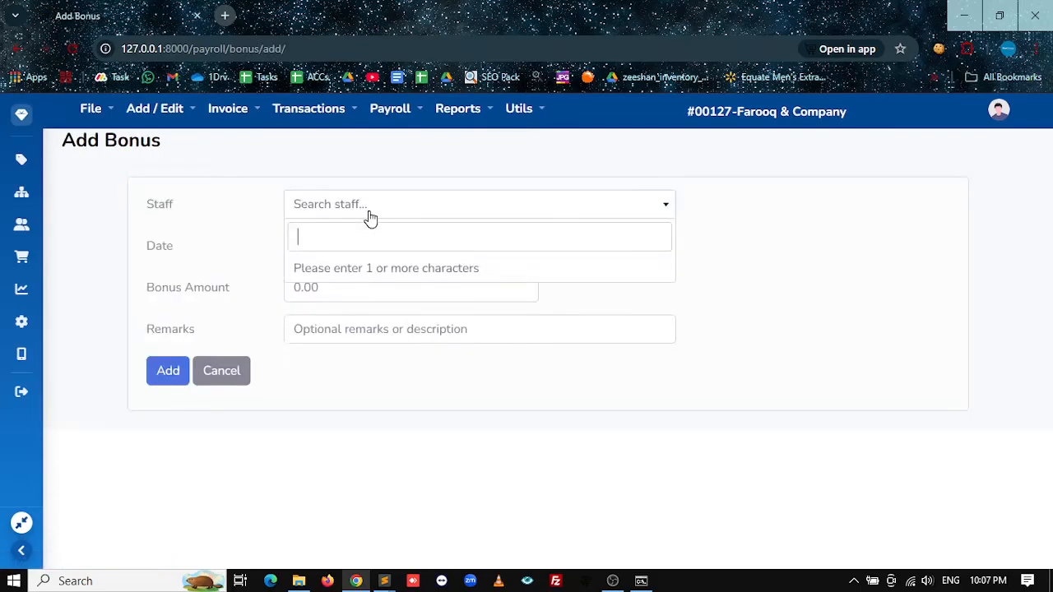
key("Tab")
key("Tab")
key("Tab")
key("Tab")
key("Tab")
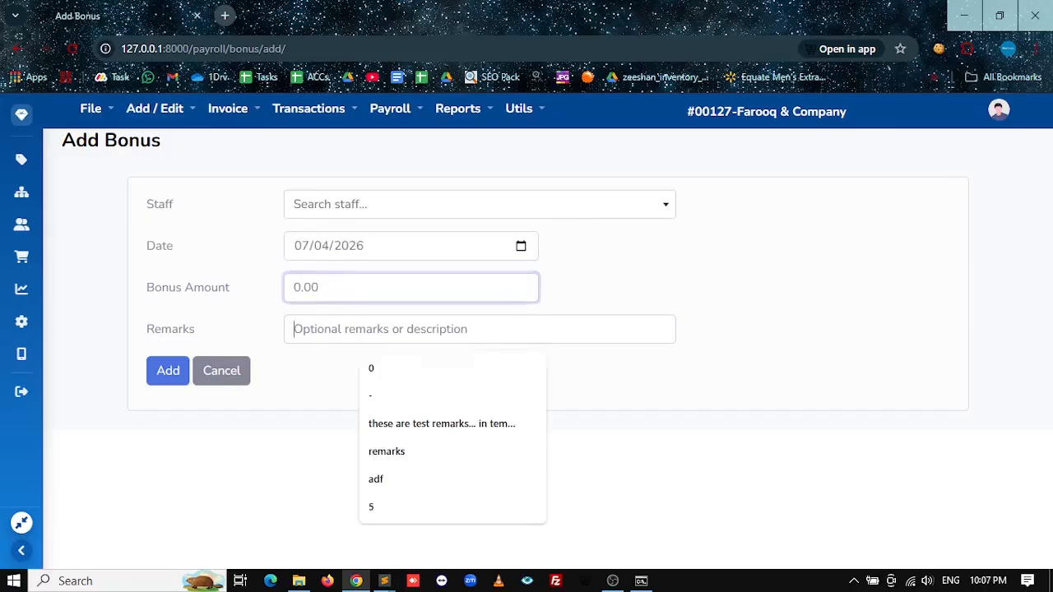
left_click(383, 110)
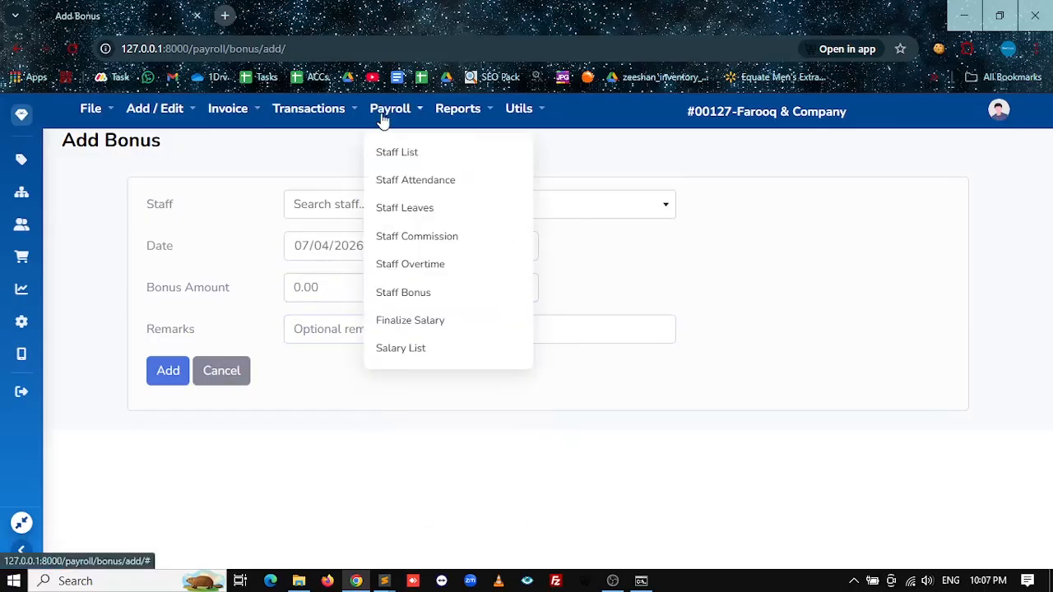
Step: On the salary finalisation page, set the date range to 01/03/2026–31/03/2026
left_click(415, 323)
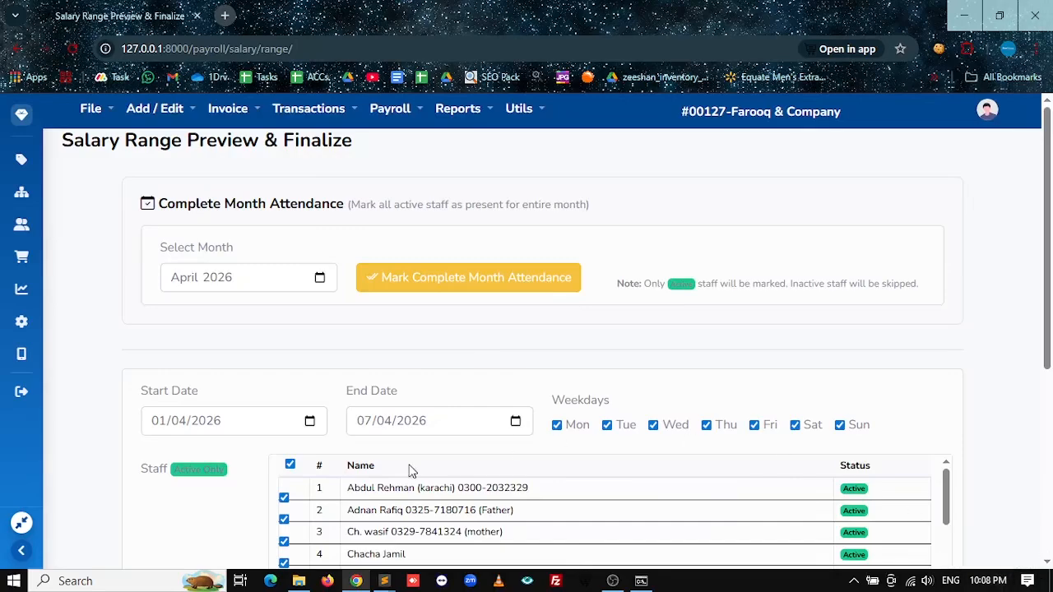
left_click(178, 421)
key("Down")
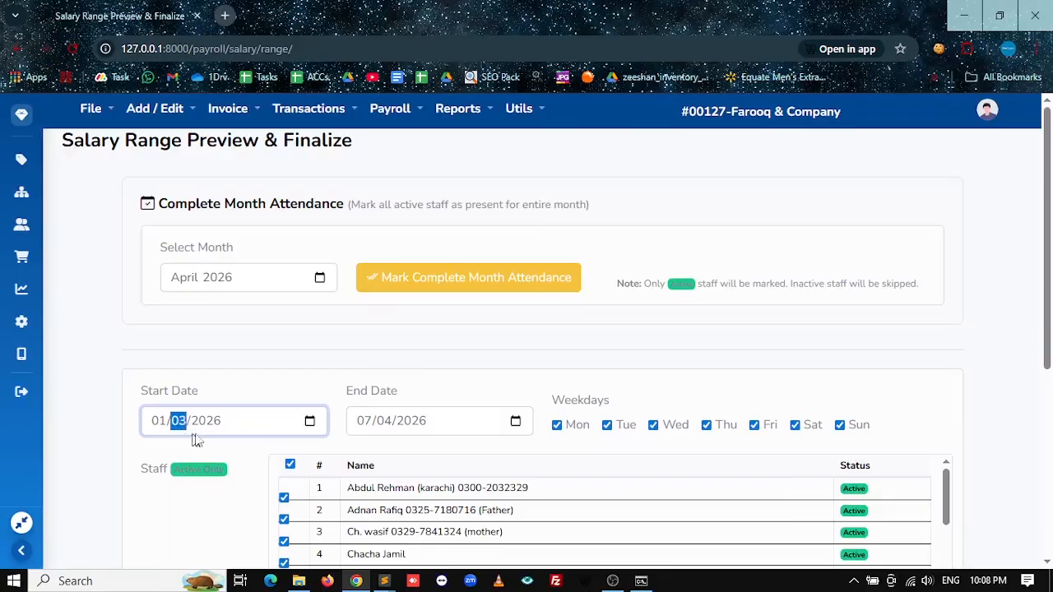
left_click(385, 422)
key("Down")
left_click(367, 423)
type("31")
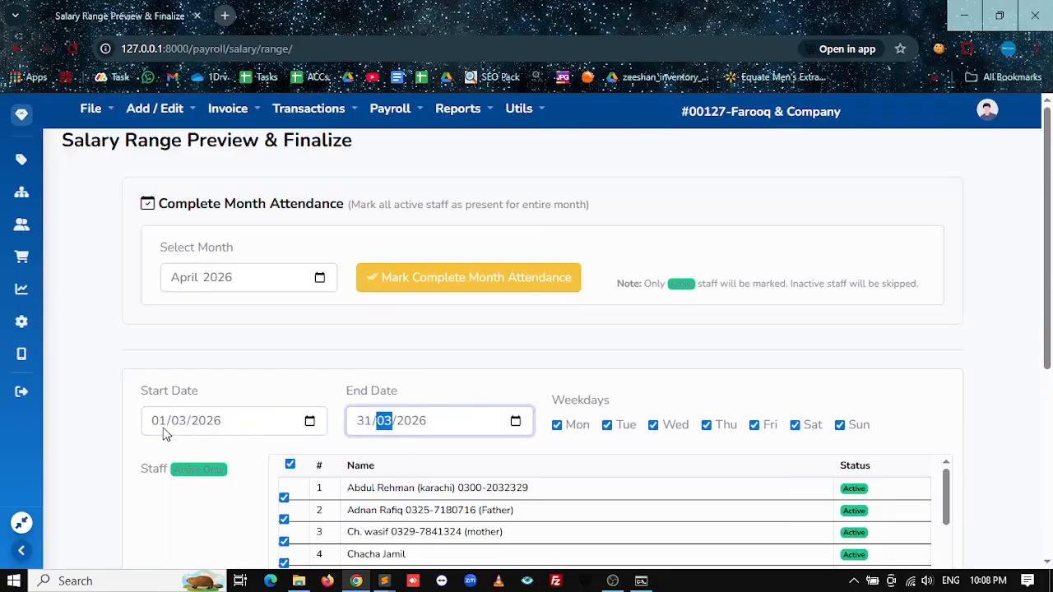
Step: Generate the March 2026 salary preview for all 24 staff
scroll(496, 399, "down", 3)
left_click(172, 529)
scroll(535, 484, "down", 10)
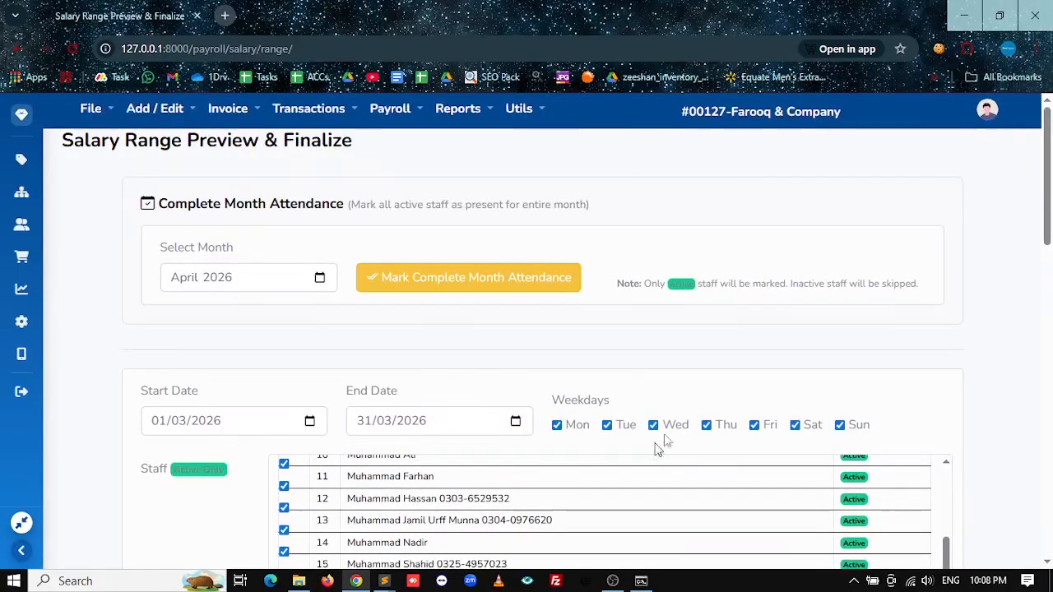
scroll(132, 435, "down", 5)
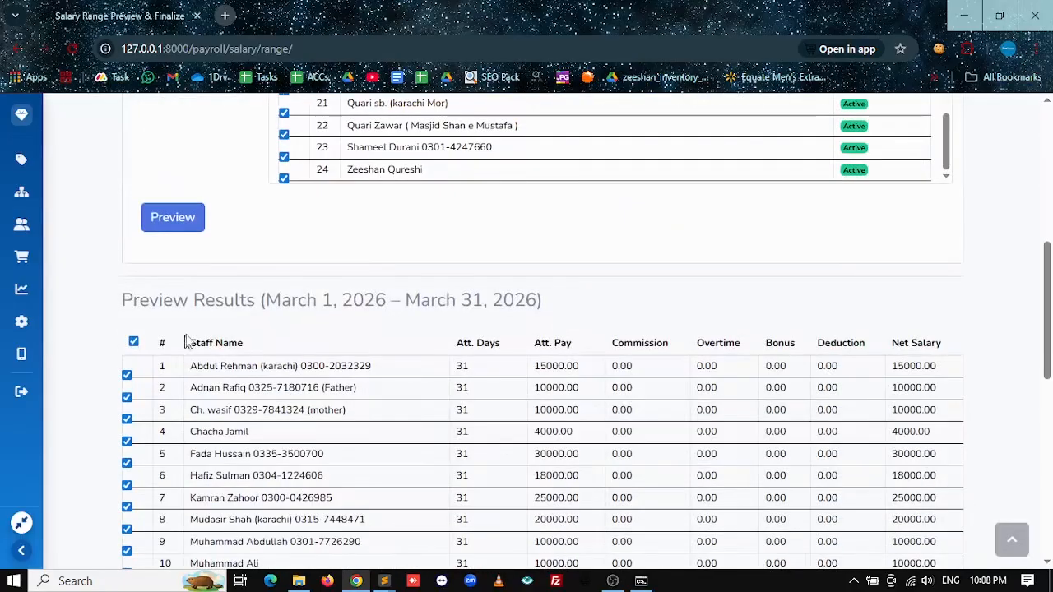
scroll(491, 385, "down", 4)
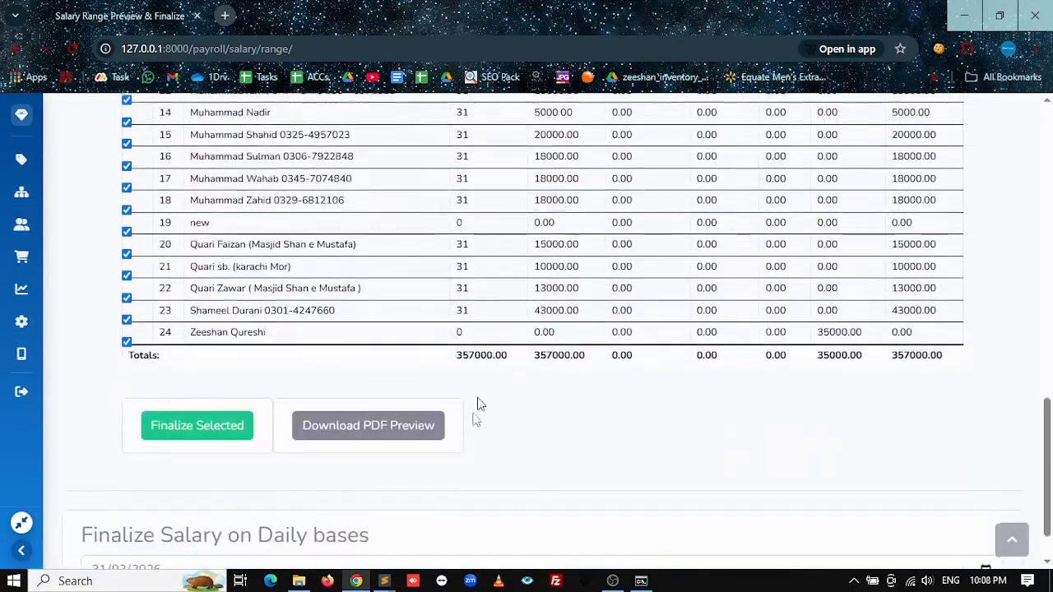
scroll(482, 389, "up", 3)
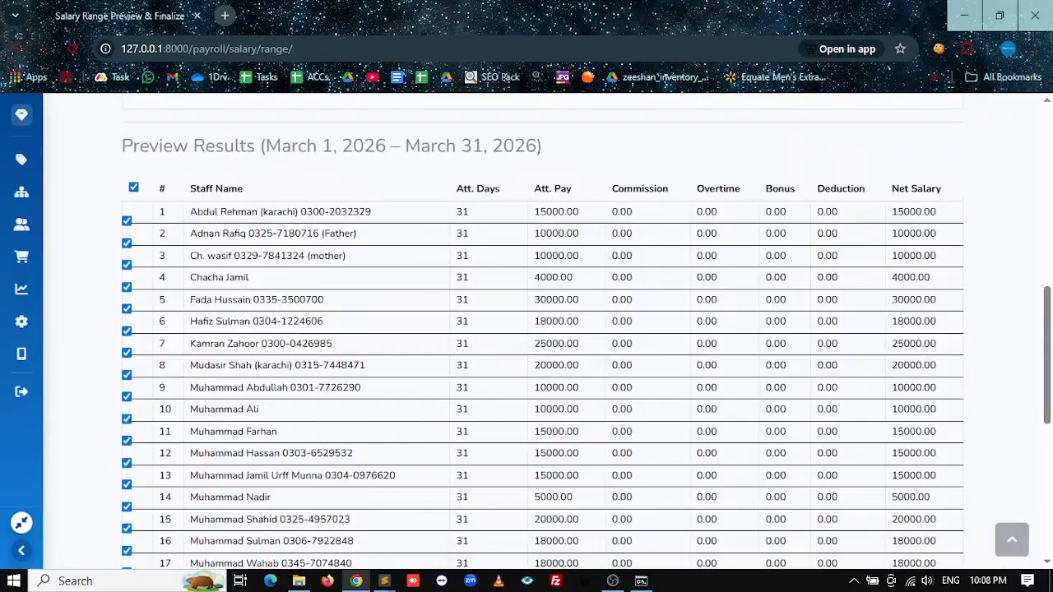
Step: Inspect the Att. Days column and confirm the 357000.00 net salary total
left_click_drag(496, 188, 442, 189)
scroll(460, 352, "down", 4)
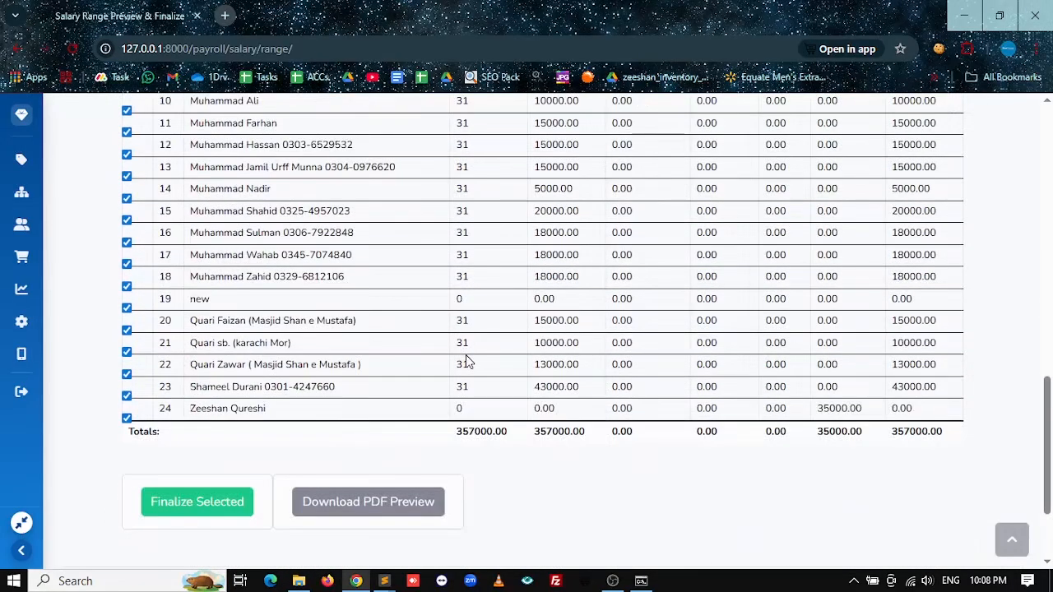
scroll(477, 325, "up", 3)
scroll(516, 368, "up", 2)
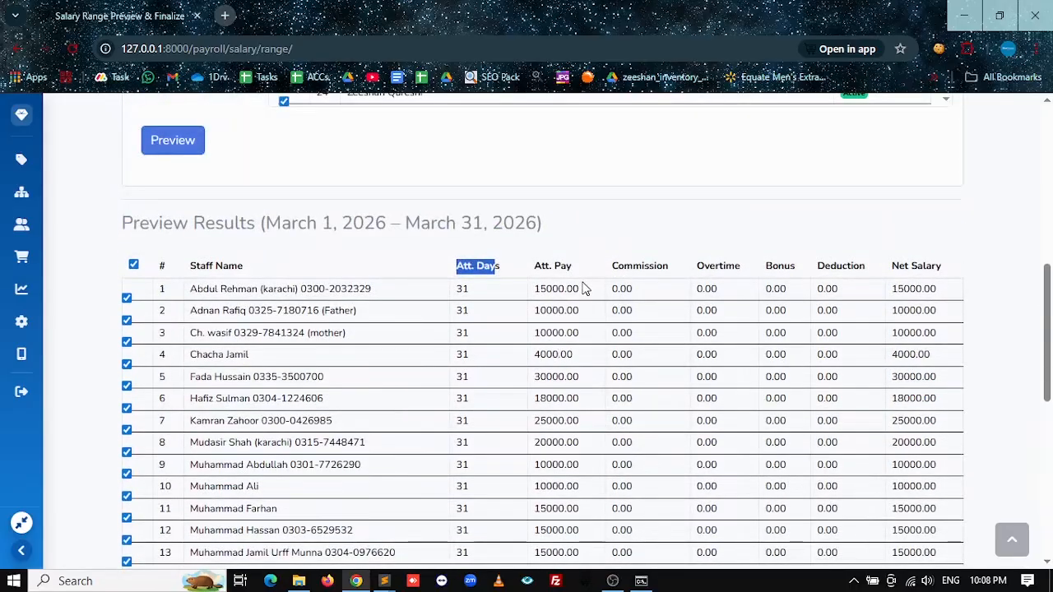
left_click_drag(579, 289, 531, 289)
left_click(559, 327)
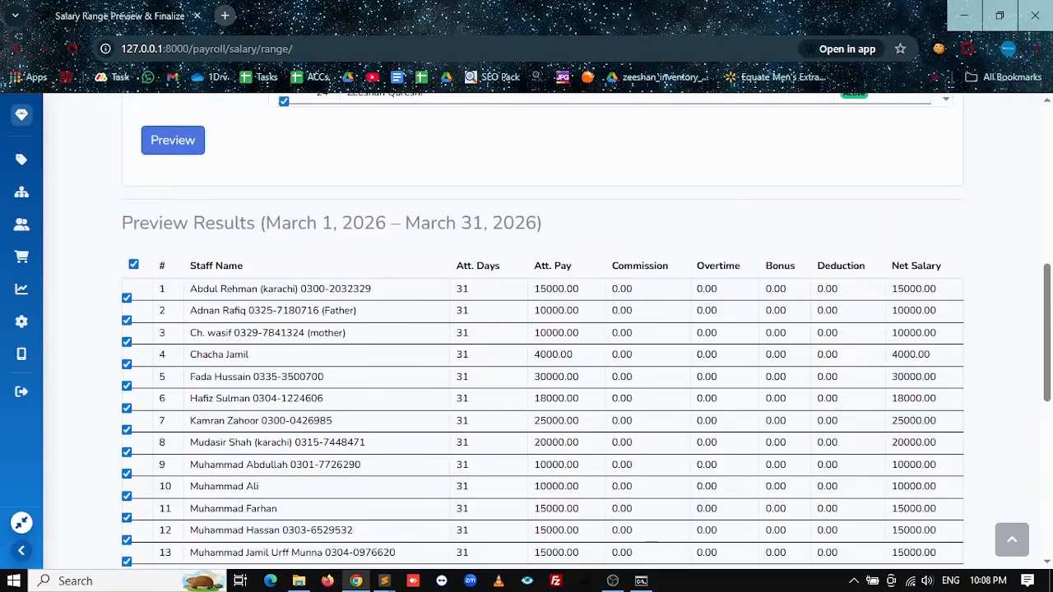
scroll(831, 367, "down", 5)
scroll(921, 241, "up", 3)
scroll(946, 274, "down", 4)
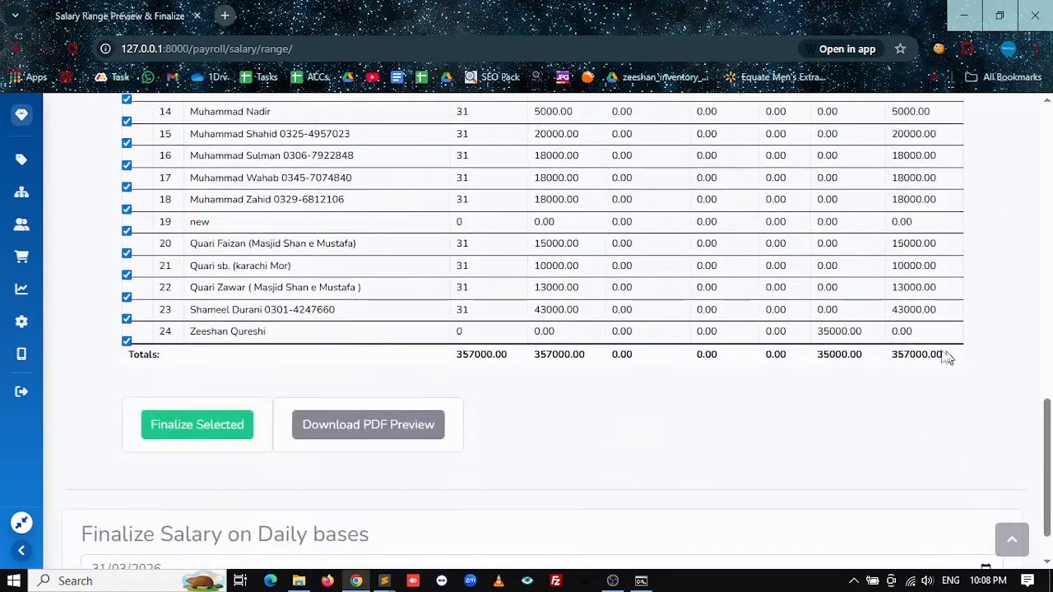
left_click_drag(953, 354, 894, 353)
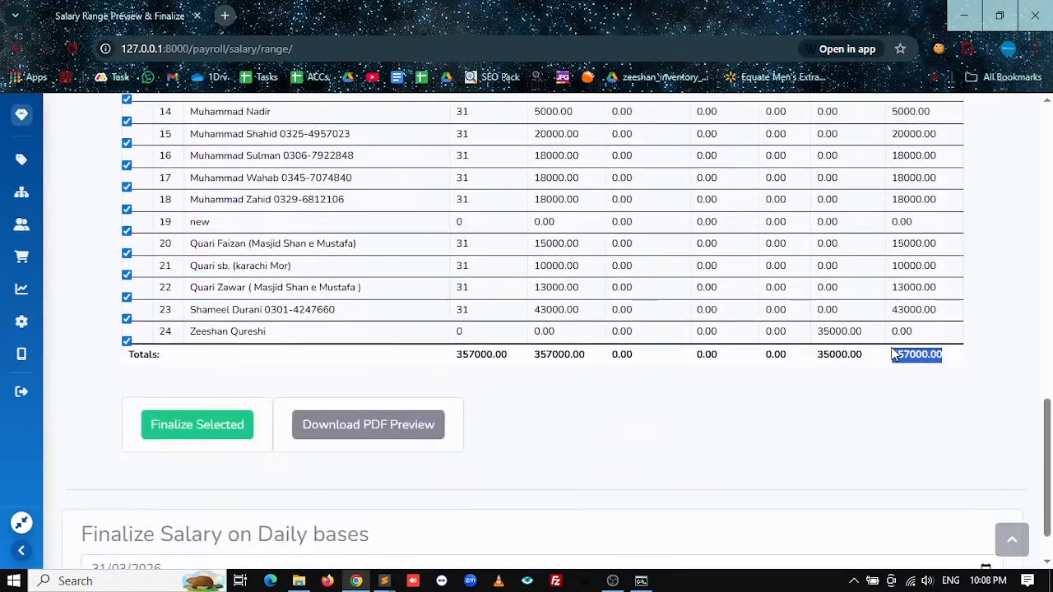
Step: Generate the PDF version of the March salary preview in a new tab
left_click(368, 426)
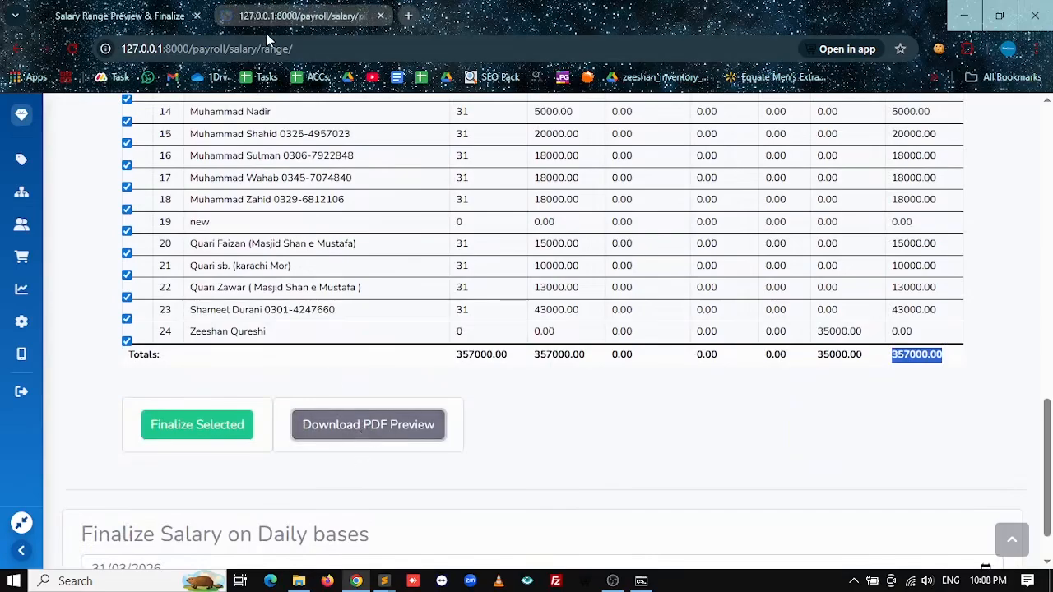
left_click(270, 21)
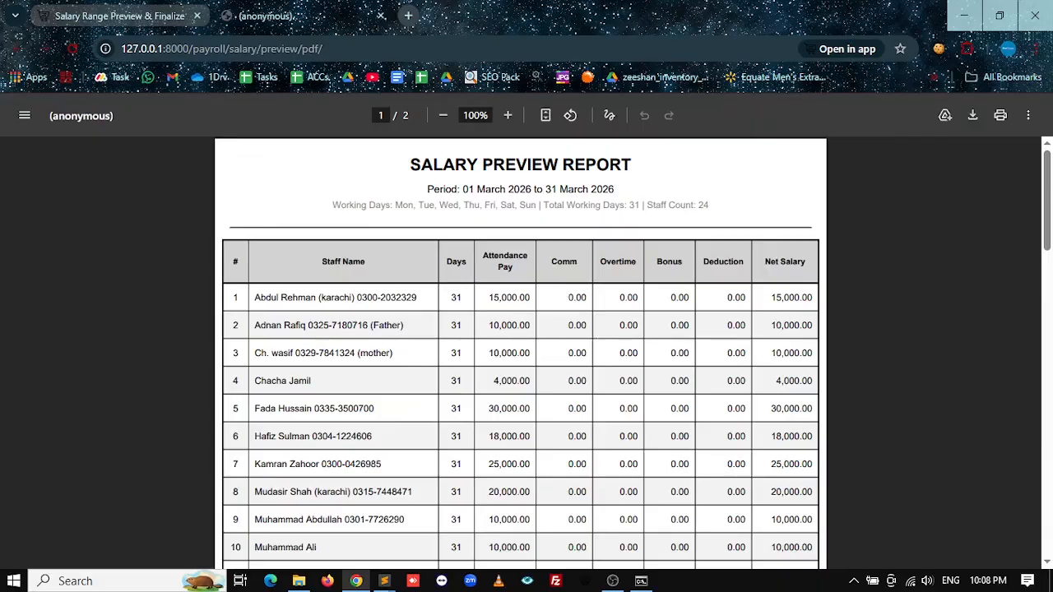
left_click(160, 19)
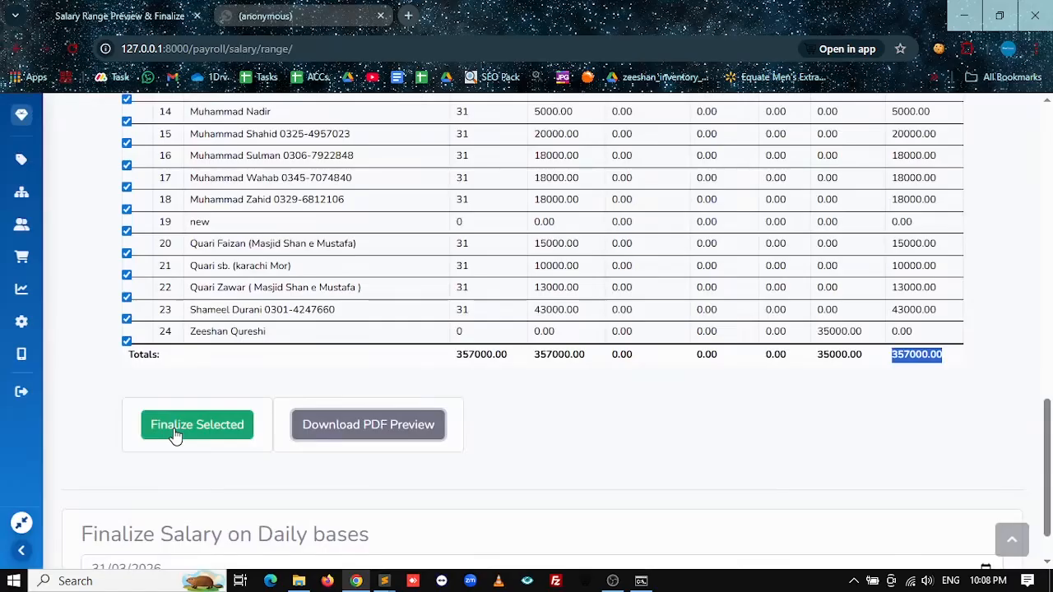
scroll(400, 329, "up", 5)
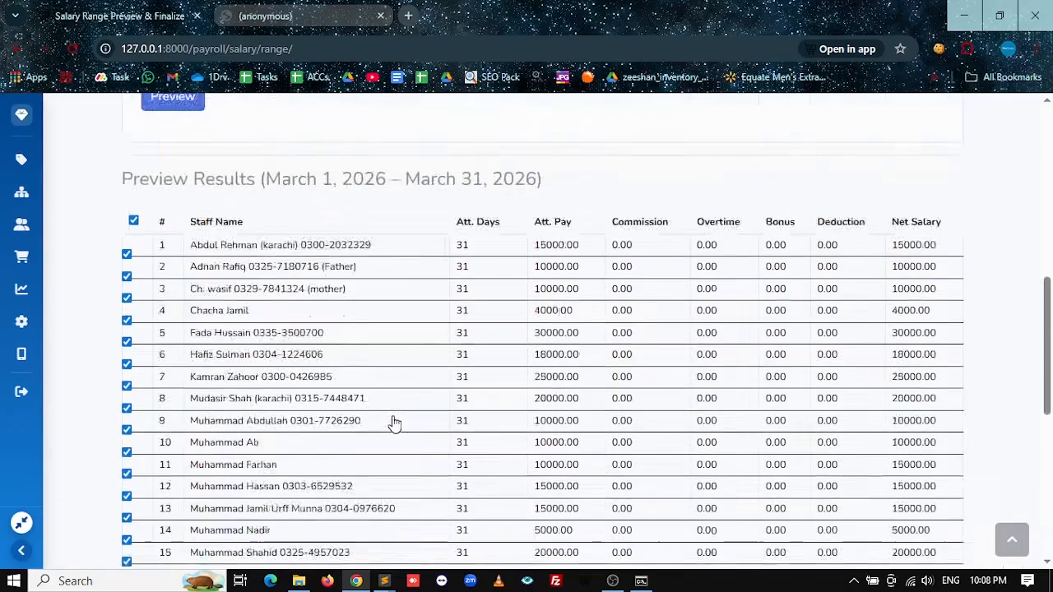
scroll(387, 344, "up", 1)
Step: Verify the 357,000.00 grand total in the PDF report, then return to the salary range page
left_click(290, 11)
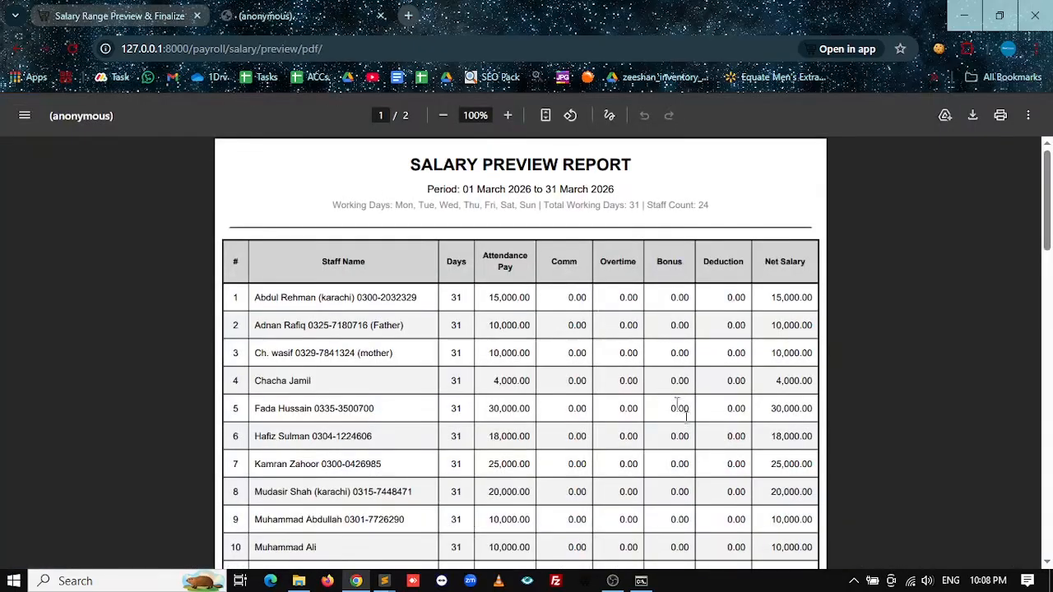
scroll(599, 477, "down", 4)
scroll(599, 475, "down", 5)
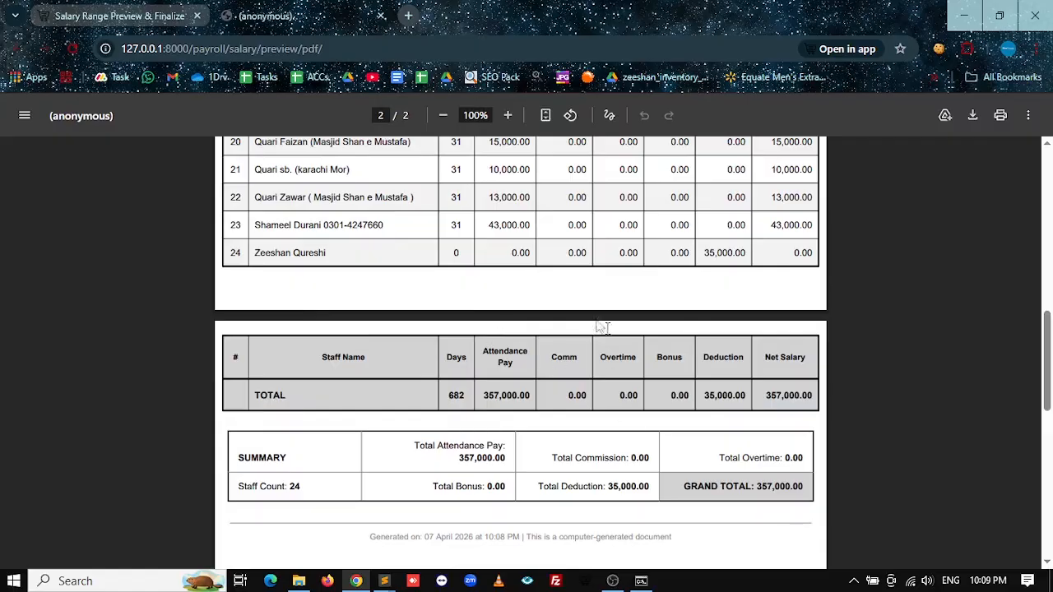
scroll(565, 312, "up", 2)
scroll(565, 313, "up", 6)
scroll(584, 355, "down", 7)
scroll(623, 372, "down", 3)
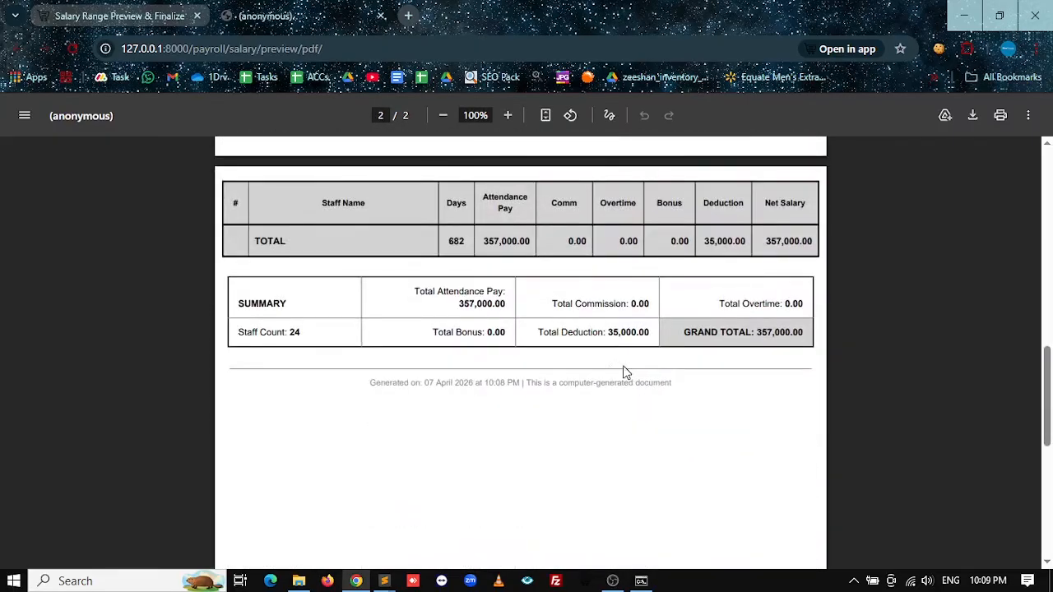
left_click_drag(757, 332, 789, 332)
left_click(130, 8)
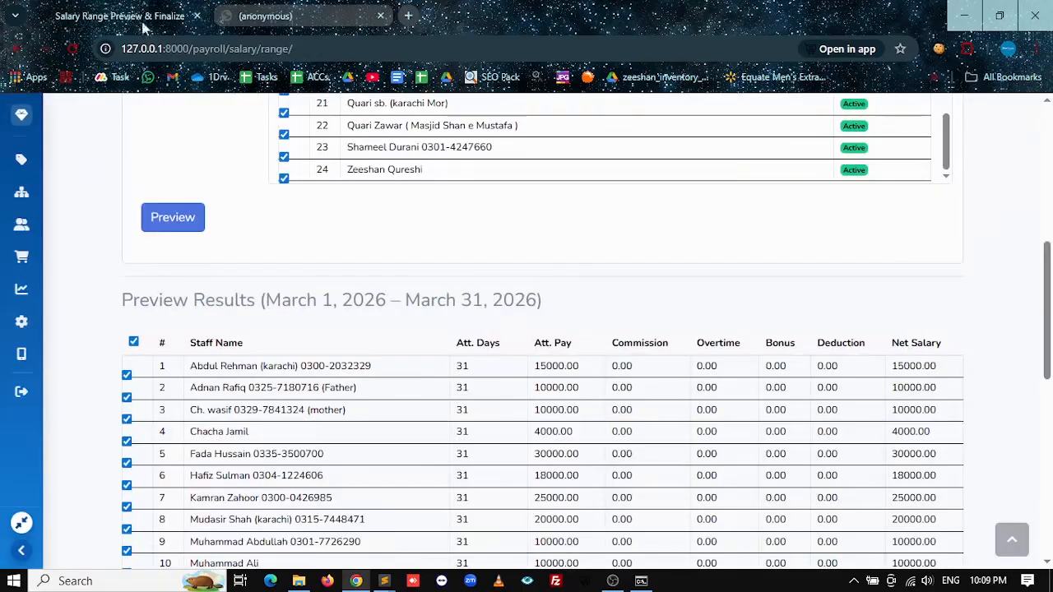
Step: Set the full-attendance month to March 2026
scroll(576, 440, "down", 6)
scroll(425, 375, "up", 9)
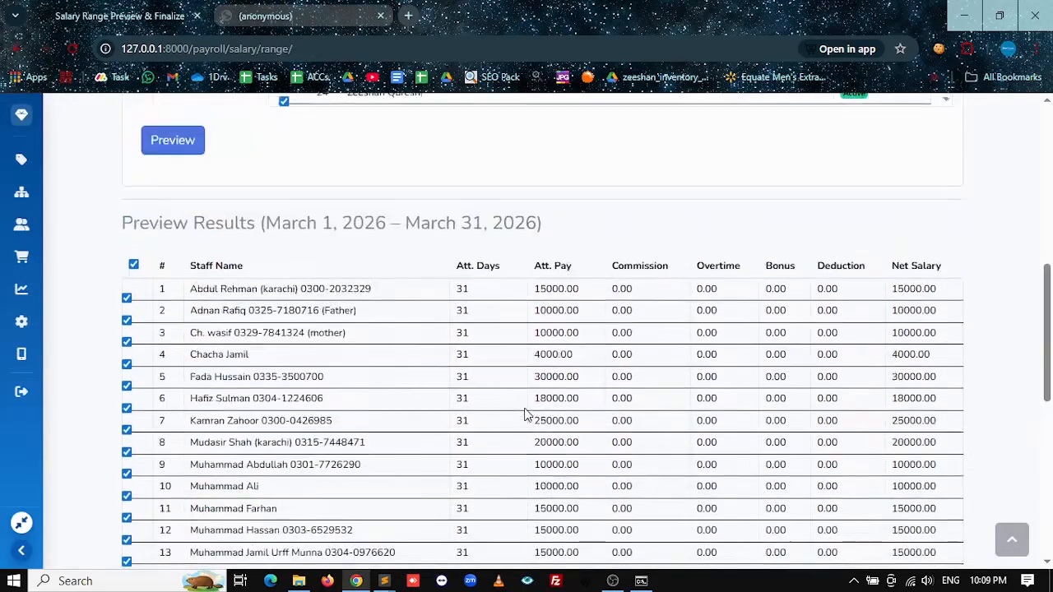
scroll(551, 409, "down", 10)
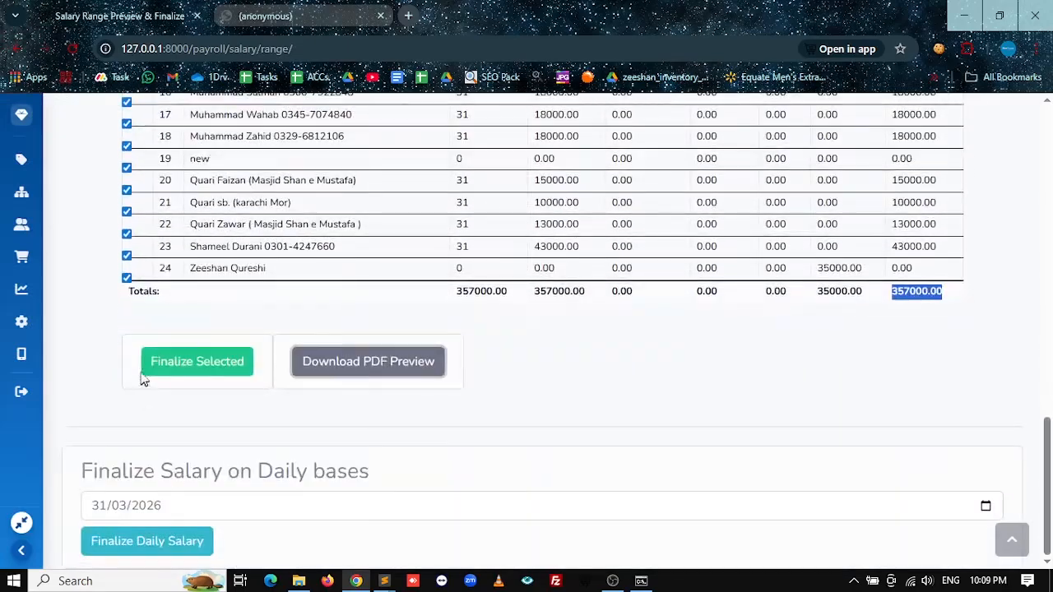
scroll(392, 493, "up", 15)
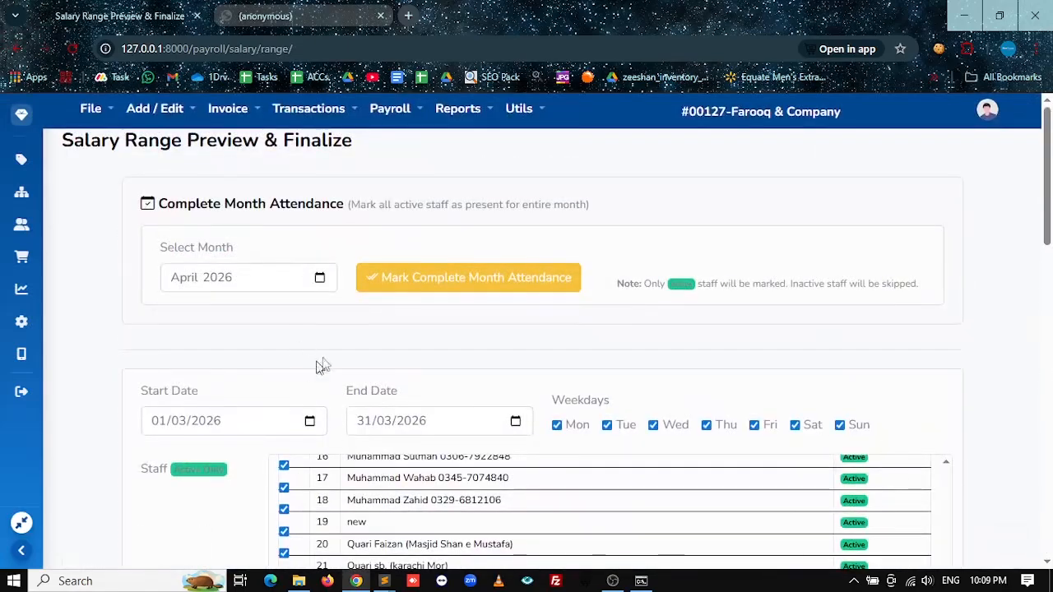
left_click(319, 278)
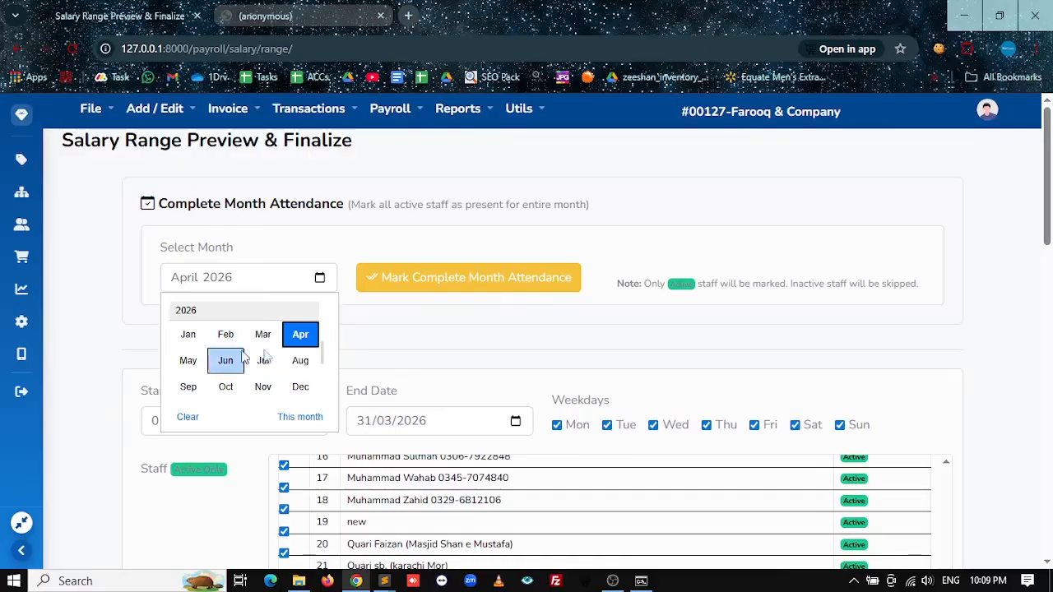
left_click(542, 326)
scroll(545, 329, "down", 2)
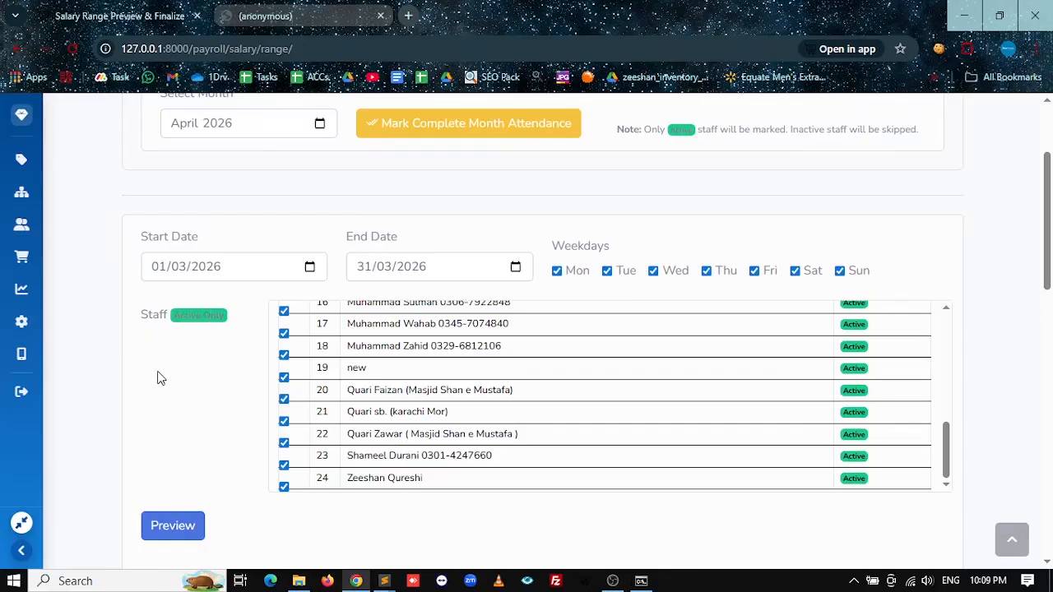
scroll(140, 404, "up", 1)
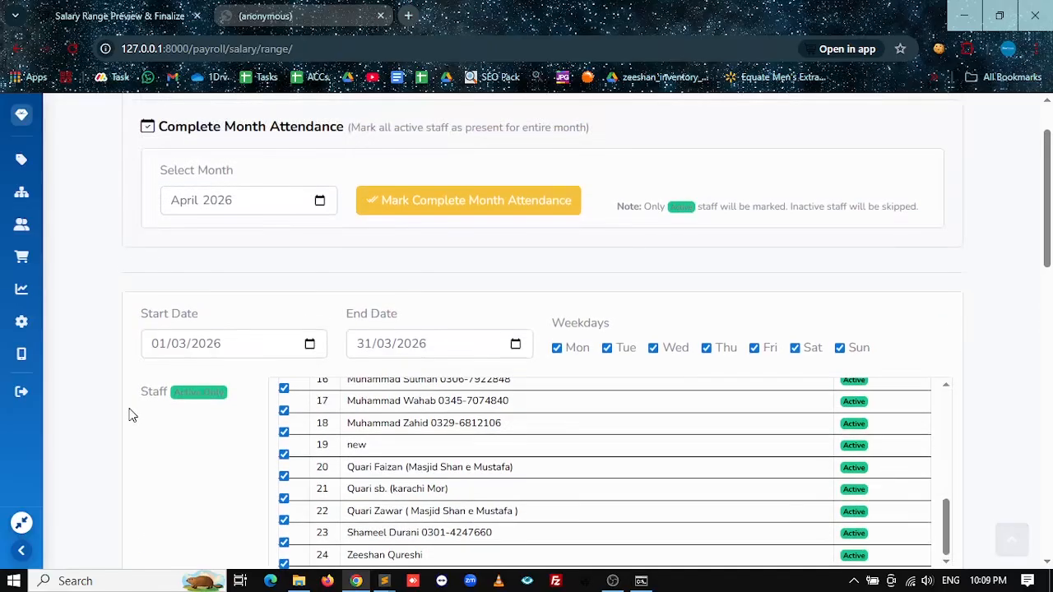
scroll(128, 423, "up", 1)
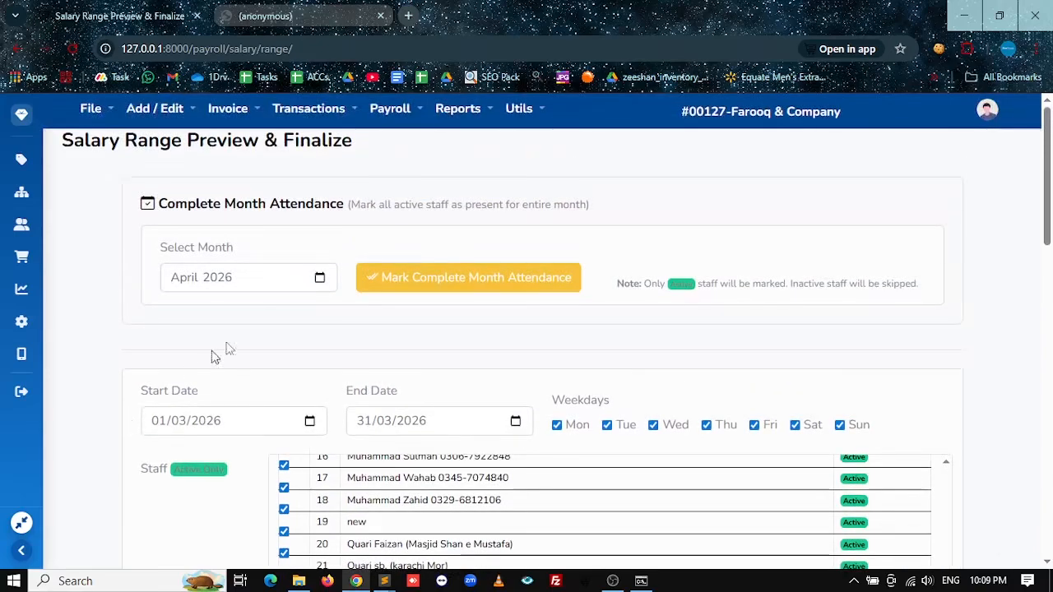
left_click(320, 279)
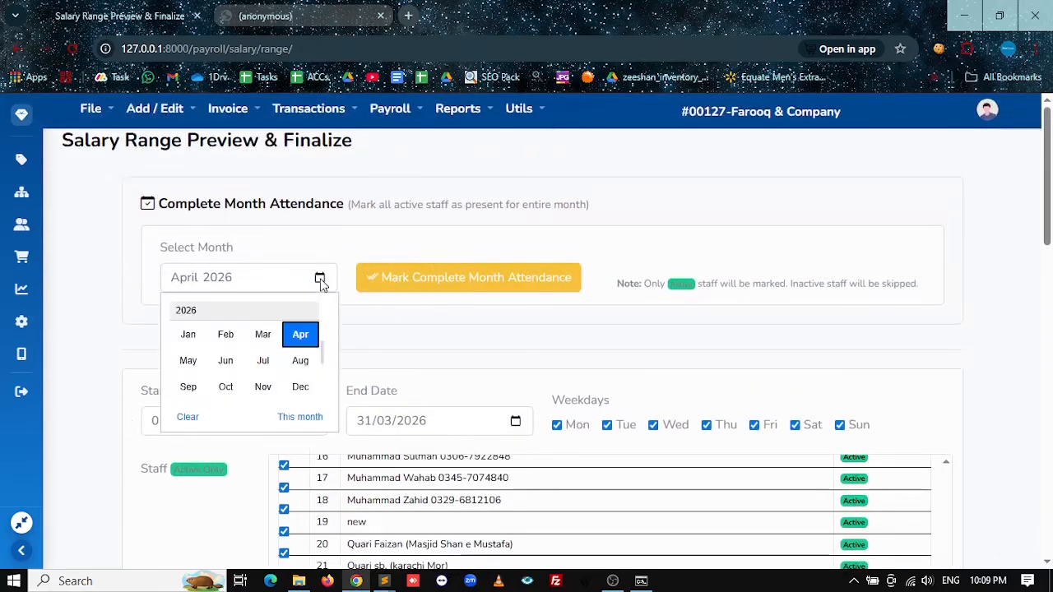
left_click(443, 374)
left_click(325, 281)
left_click(263, 339)
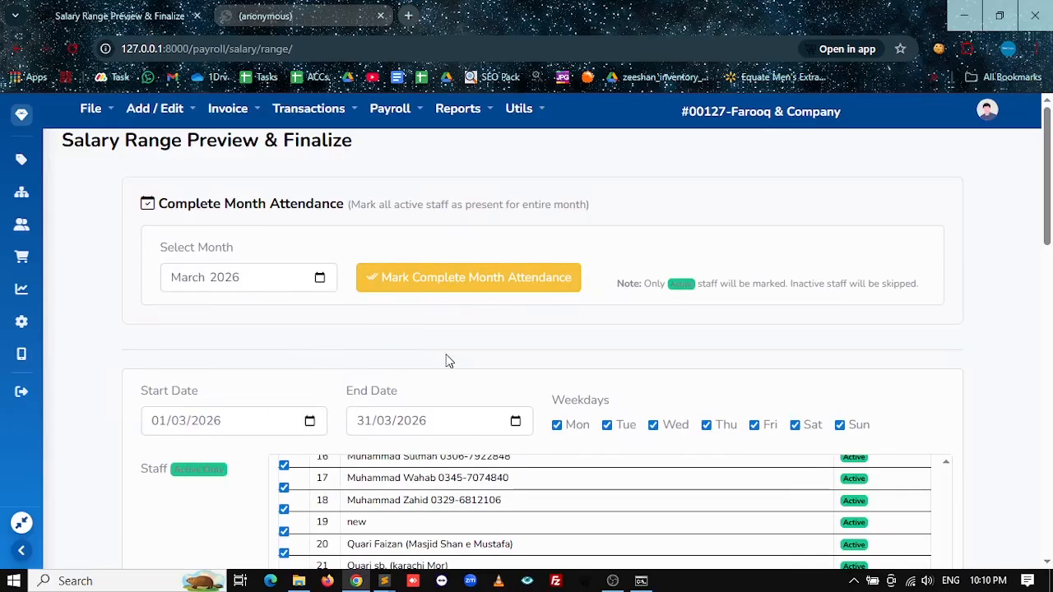
Step: Review the preview results down to the 357000.00 Totals row and Finalize Selected
scroll(448, 360, "down", 7)
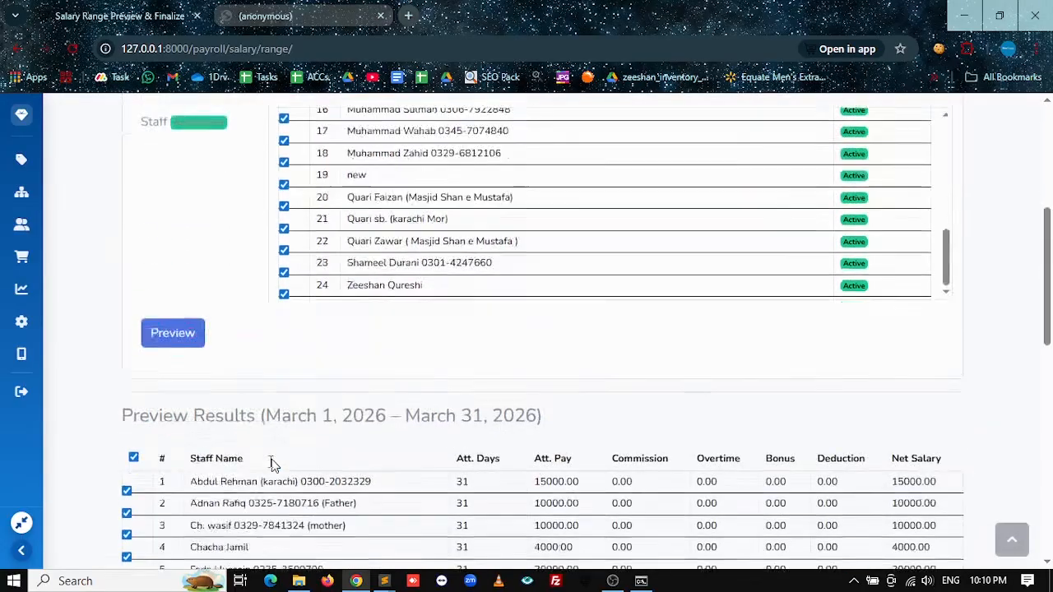
scroll(482, 400, "down", 6)
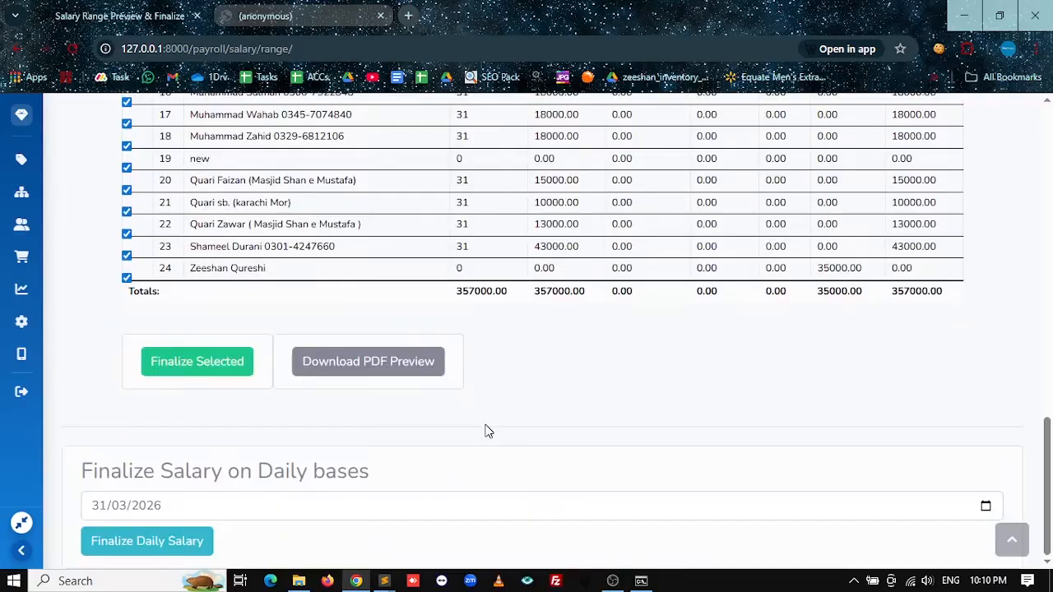
scroll(485, 430, "up", 5)
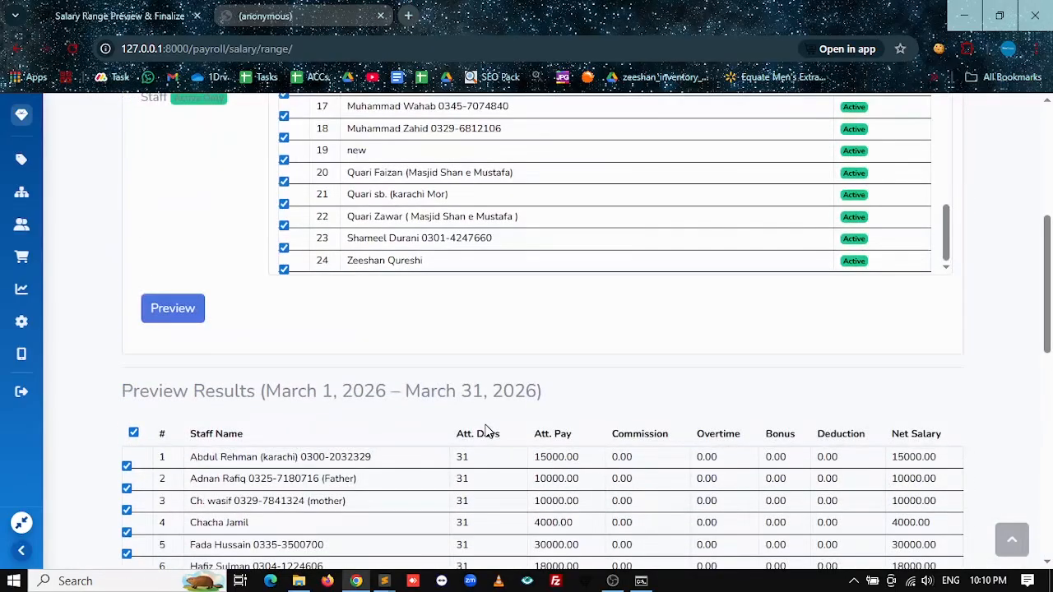
scroll(485, 430, "down", 3)
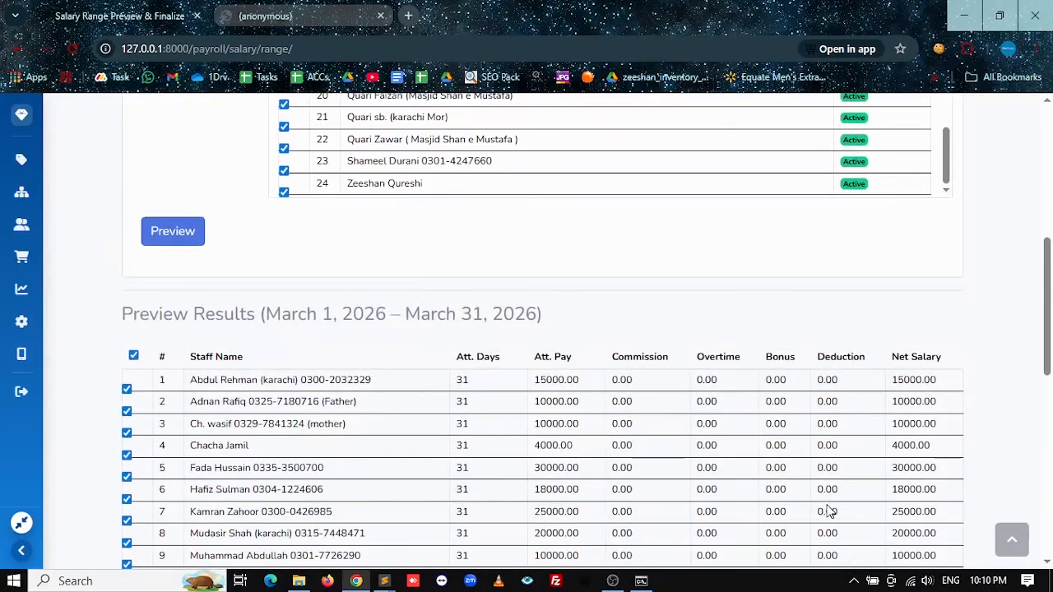
scroll(282, 206, "down", 2)
scroll(197, 332, "up", 3)
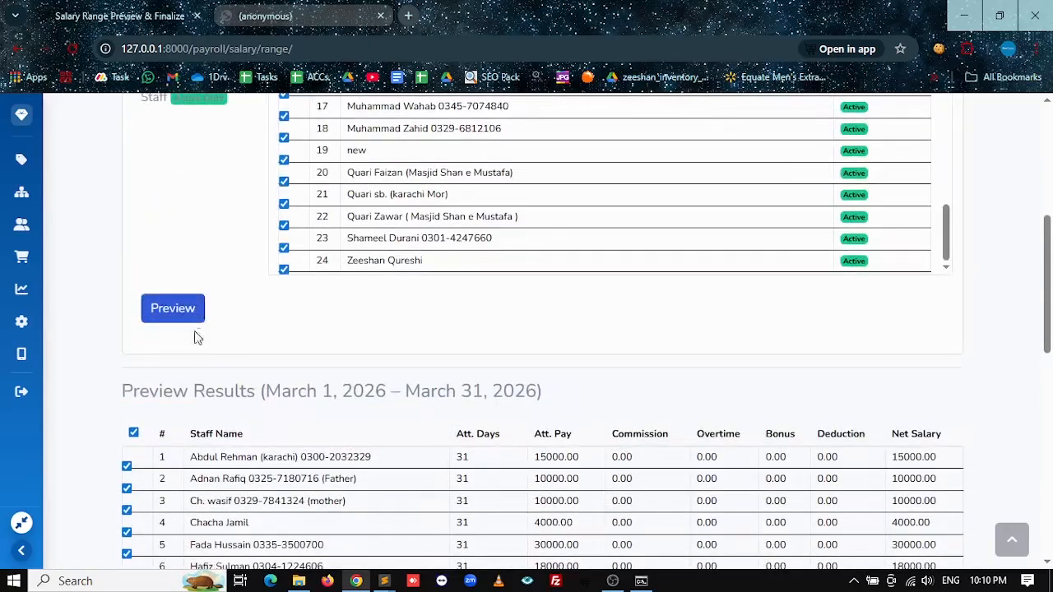
scroll(363, 344, "down", 5)
scroll(376, 293, "down", 4)
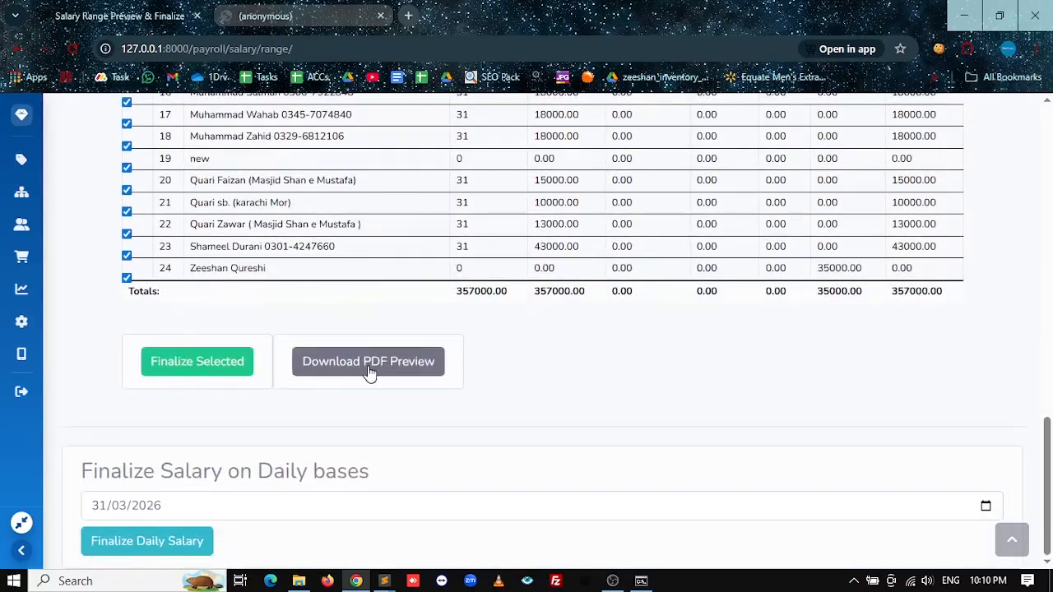
Step: Finalize March 2026 salaries for the 24 selected staff and recheck the PDF's 357,000.00 grand total
left_click(197, 363)
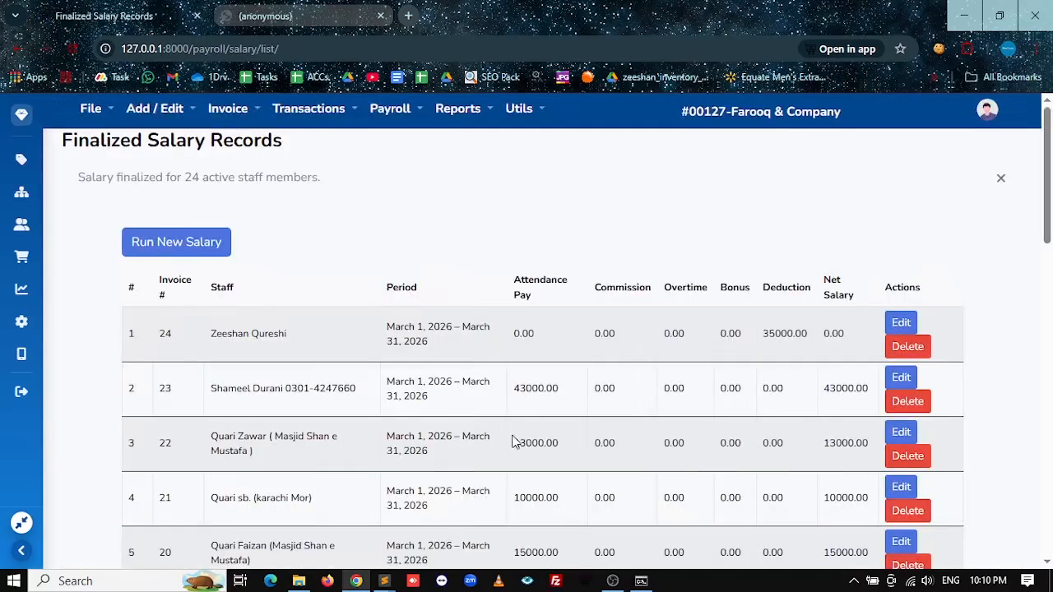
scroll(512, 440, "down", 8)
scroll(512, 441, "down", 5)
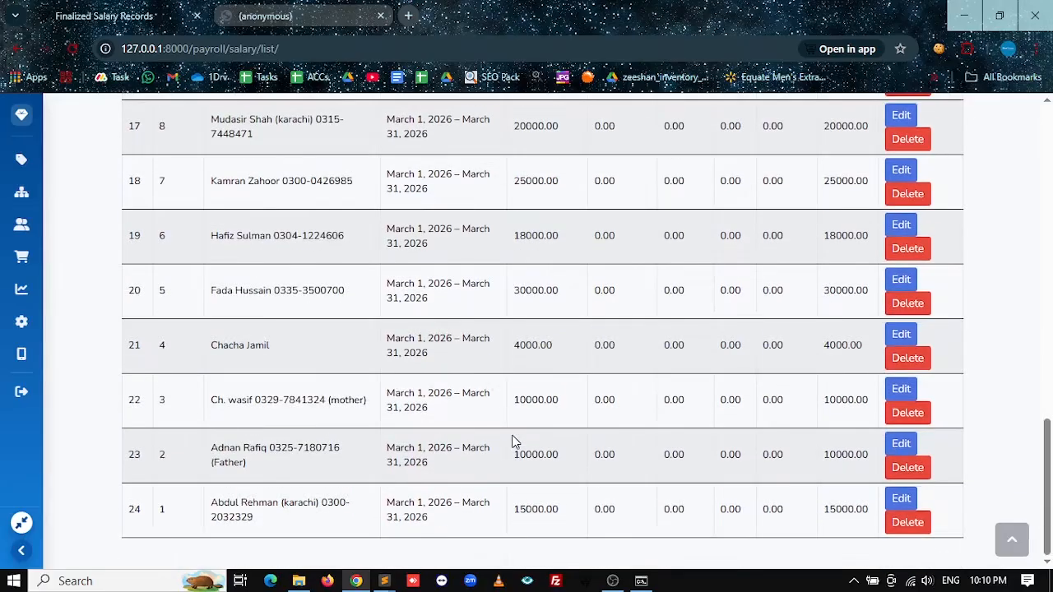
scroll(511, 442, "up", 13)
key("ctrl+shift+Tab")
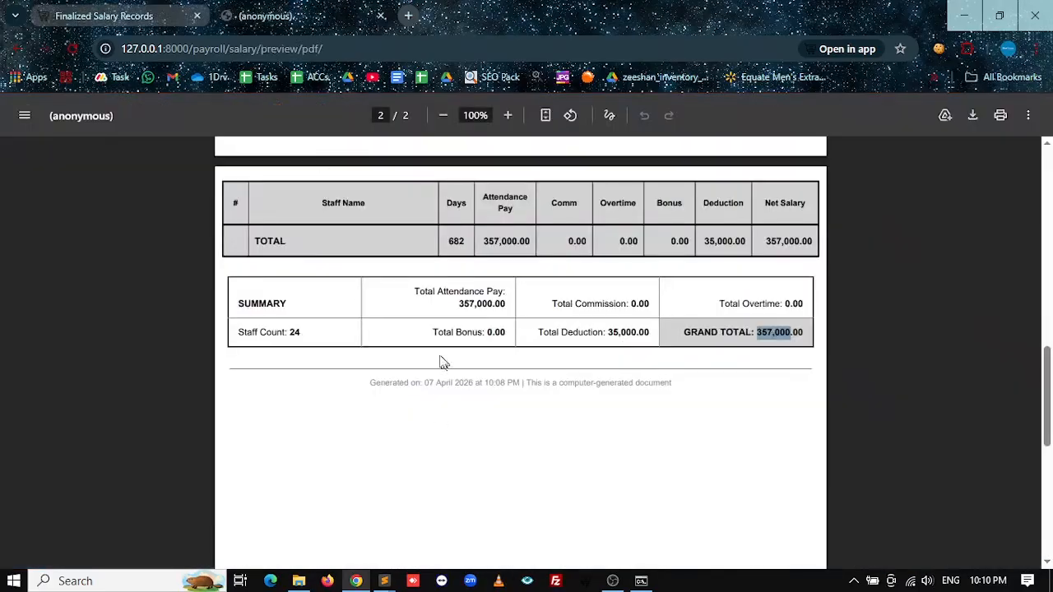
scroll(485, 388, "up", 15)
left_click(74, 8)
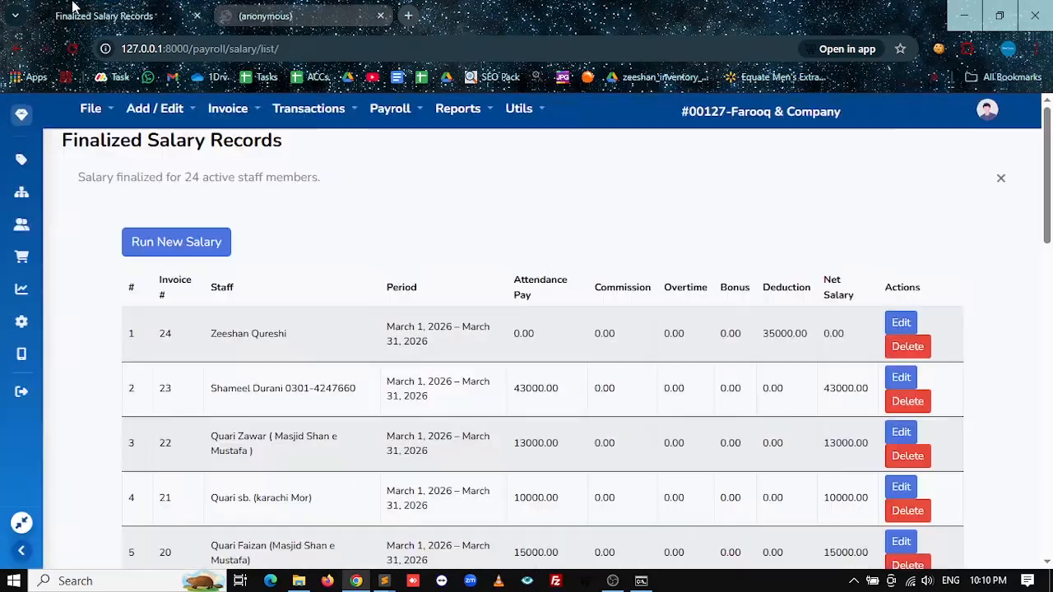
Step: Open Payroll > Staff List and highlight the first staff member's balance
mouse_move(438, 124)
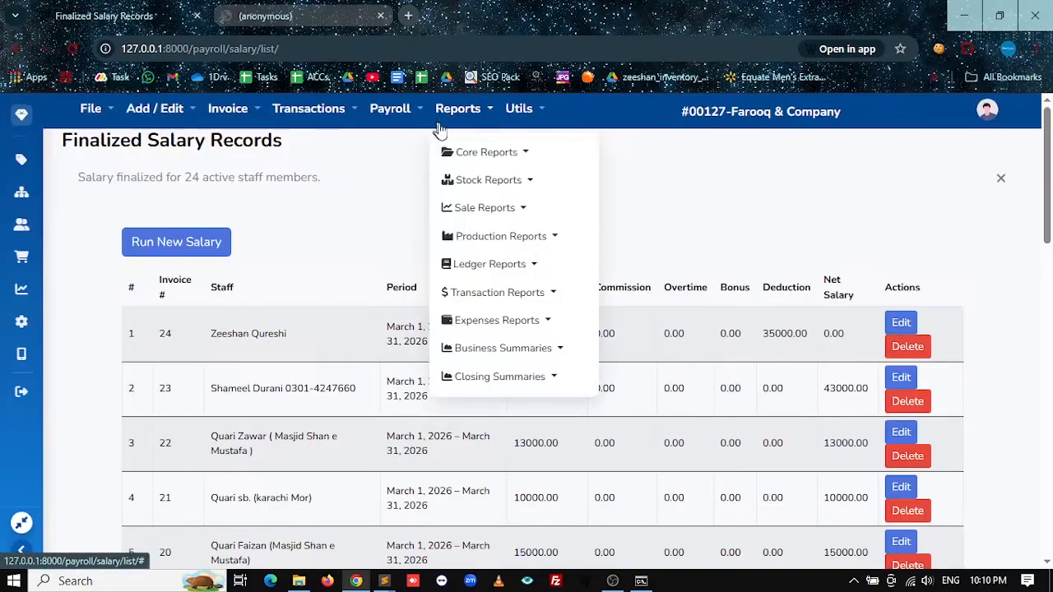
mouse_move(399, 123)
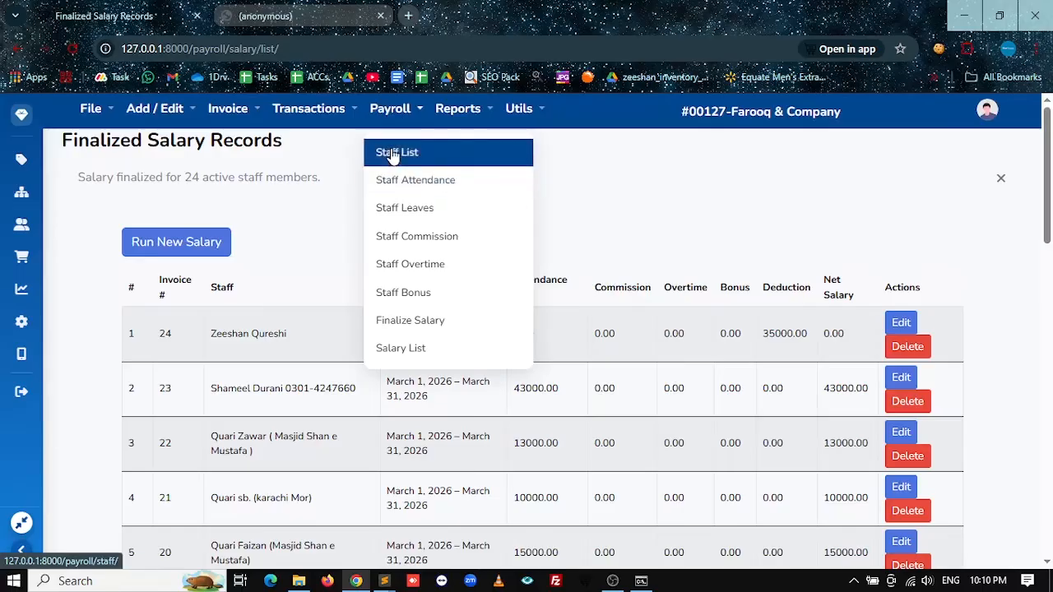
left_click(393, 154)
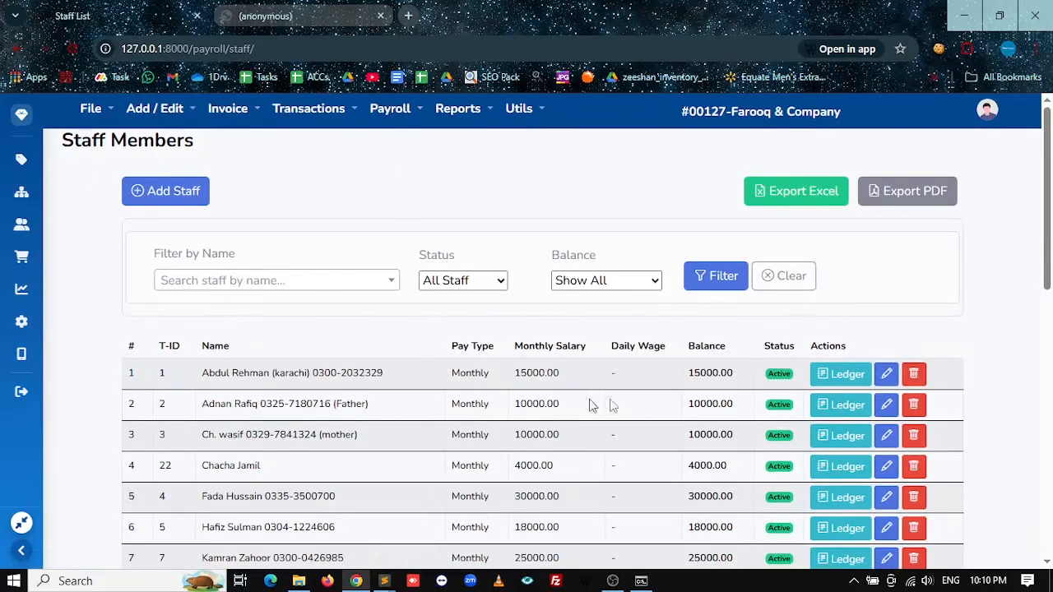
double_click(712, 373)
scroll(712, 374, "down", 2)
Step: Compare the third to fifth staff members' balances with their monthly salaries
double_click(709, 280)
double_click(709, 312)
double_click(708, 342)
left_click_drag(337, 342, 212, 342)
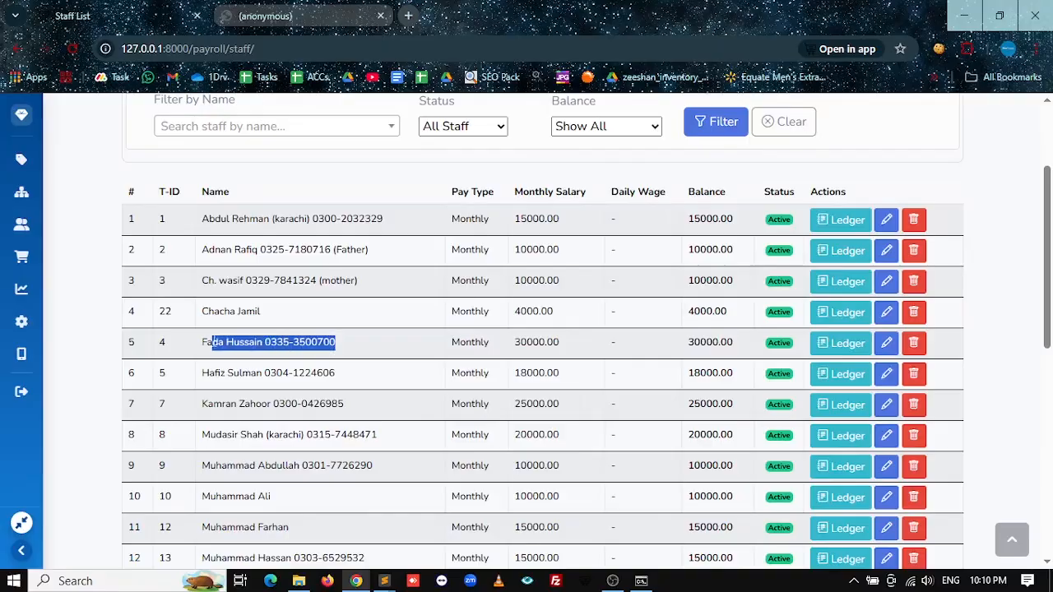
left_click_drag(569, 343, 520, 342)
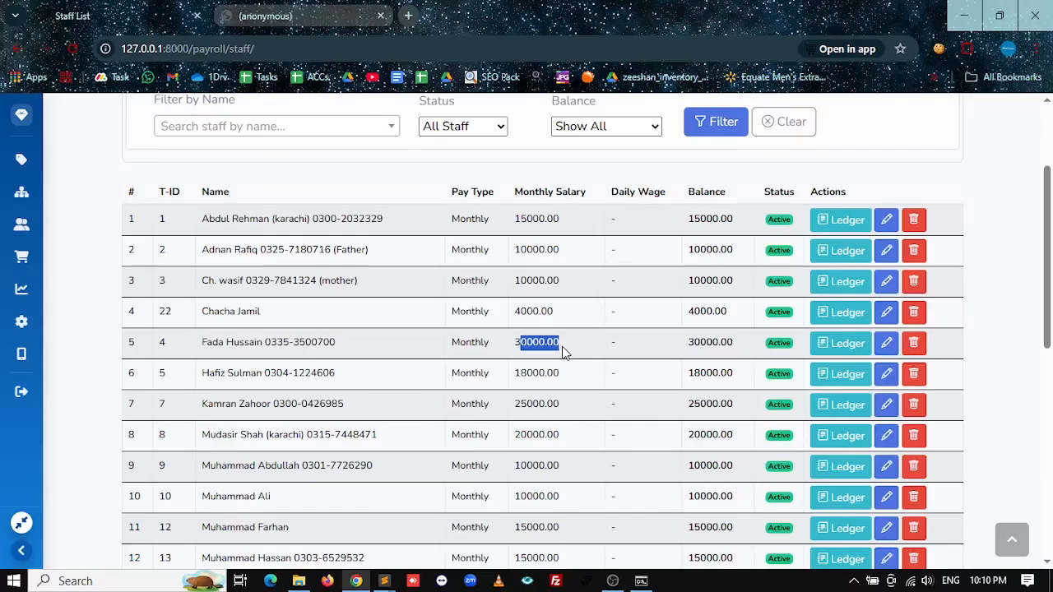
left_click_drag(744, 342, 694, 343)
left_click_drag(728, 191, 699, 192)
scroll(740, 269, "down", 7)
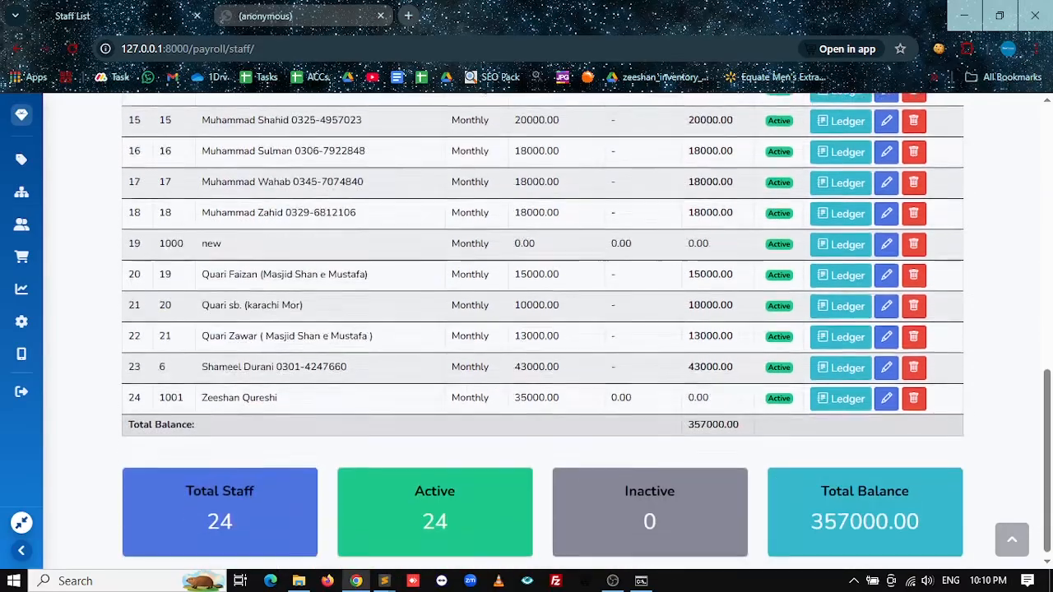
scroll(740, 269, "up", 2)
scroll(740, 270, "up", 5)
Step: Filter the first staff member's ledger from month 03 and highlight the 15000.00 salary credit
left_click(821, 382)
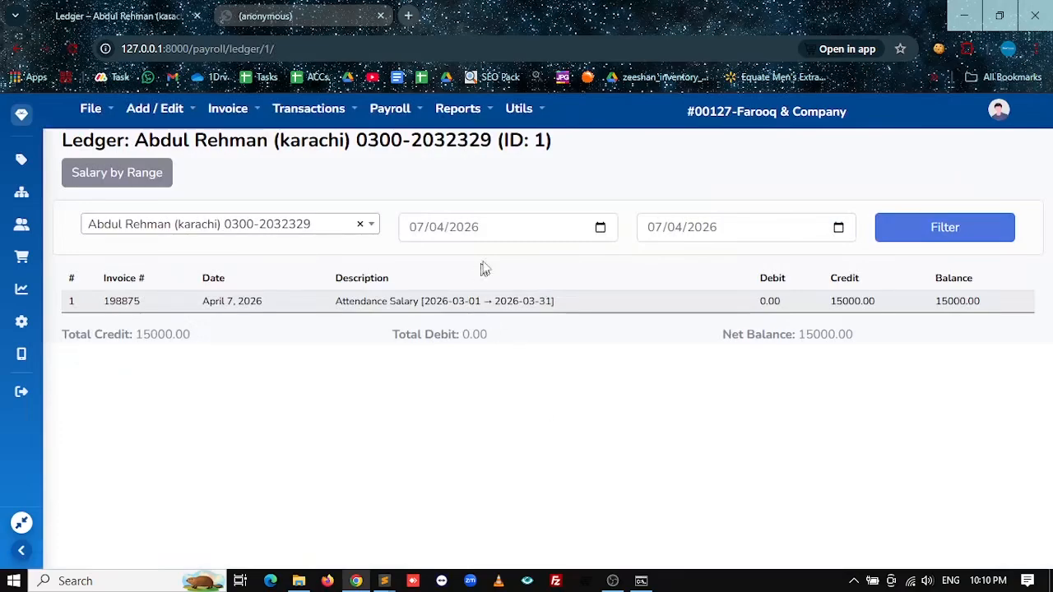
left_click(436, 233)
type("03")
left_click(947, 239)
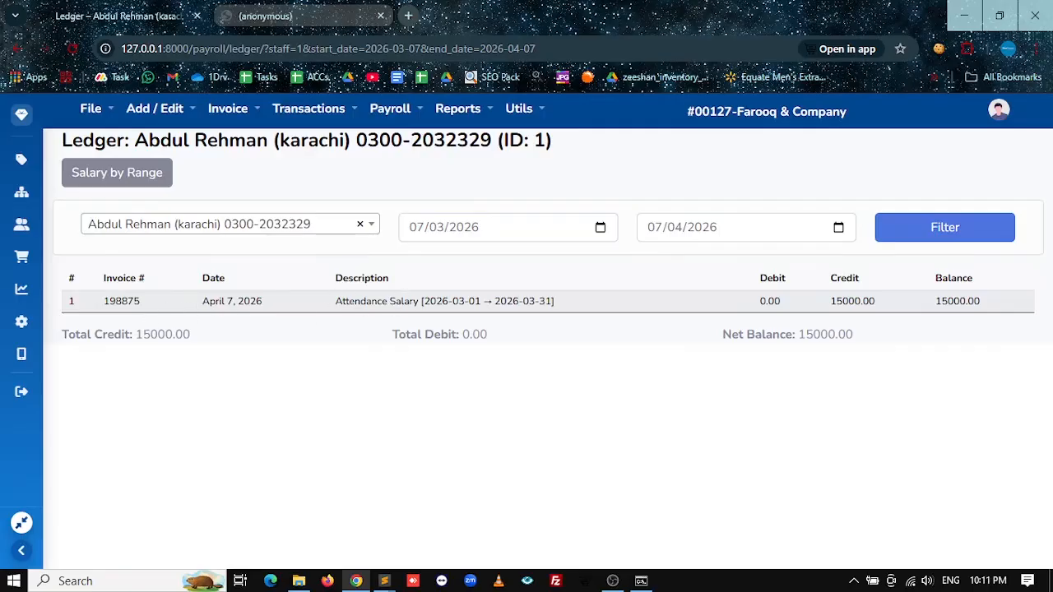
left_click_drag(340, 312, 545, 302)
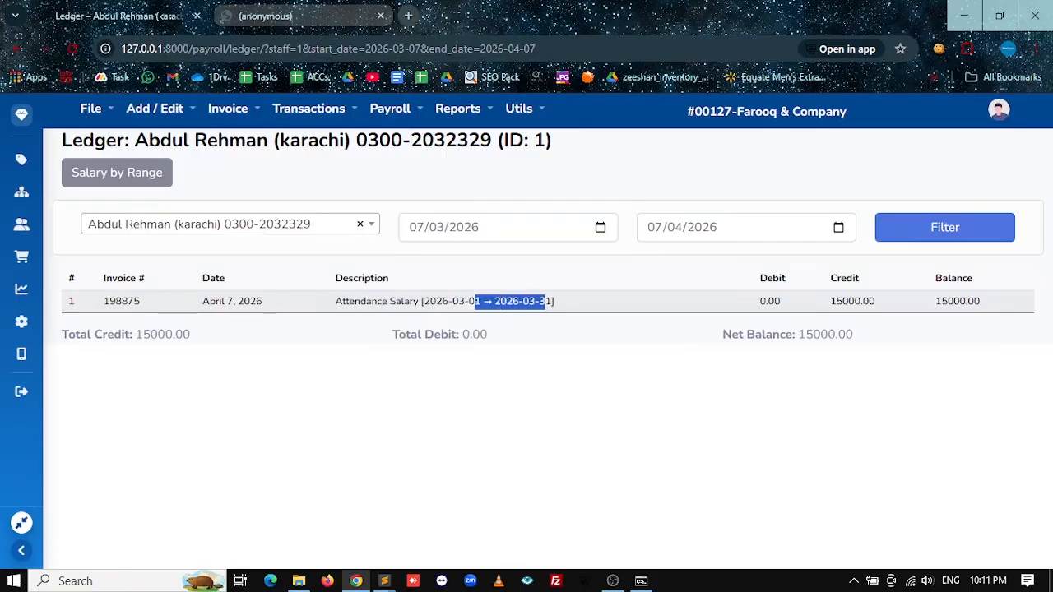
left_click_drag(828, 306, 972, 303)
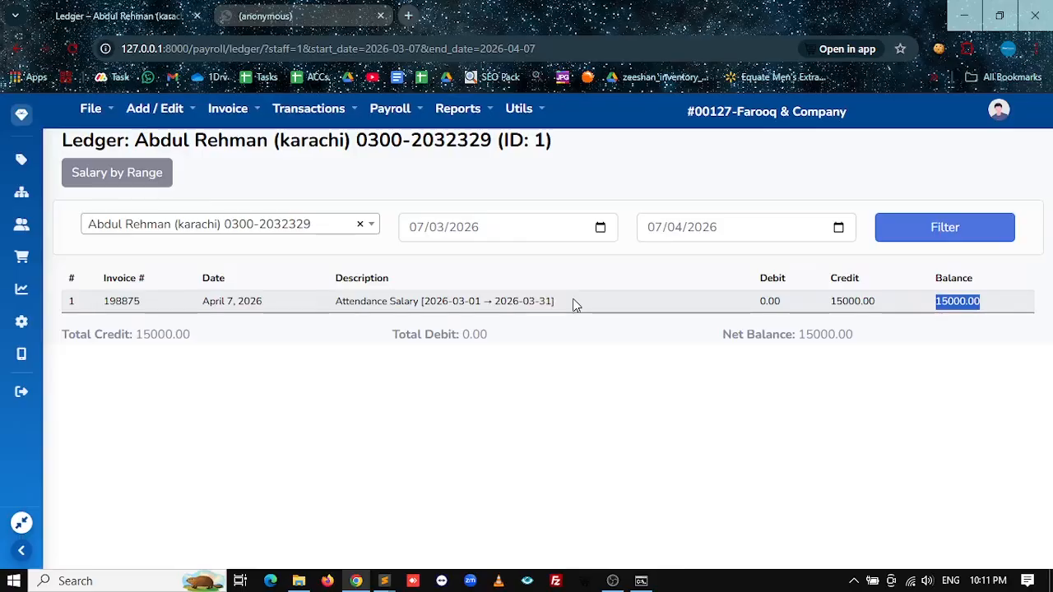
left_click(344, 125)
Step: Reopen Payroll > Staff List and review the 357000.00 Total Balance row and summary cards
left_click(390, 109)
left_click(387, 152)
scroll(527, 370, "down", 8)
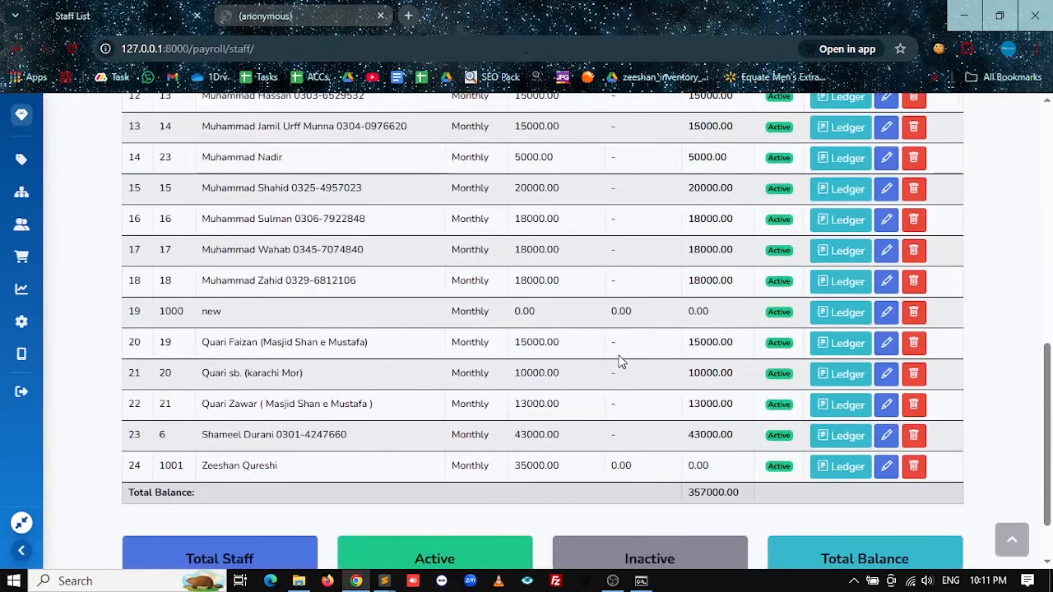
scroll(620, 362, "down", 2)
scroll(620, 362, "up", 10)
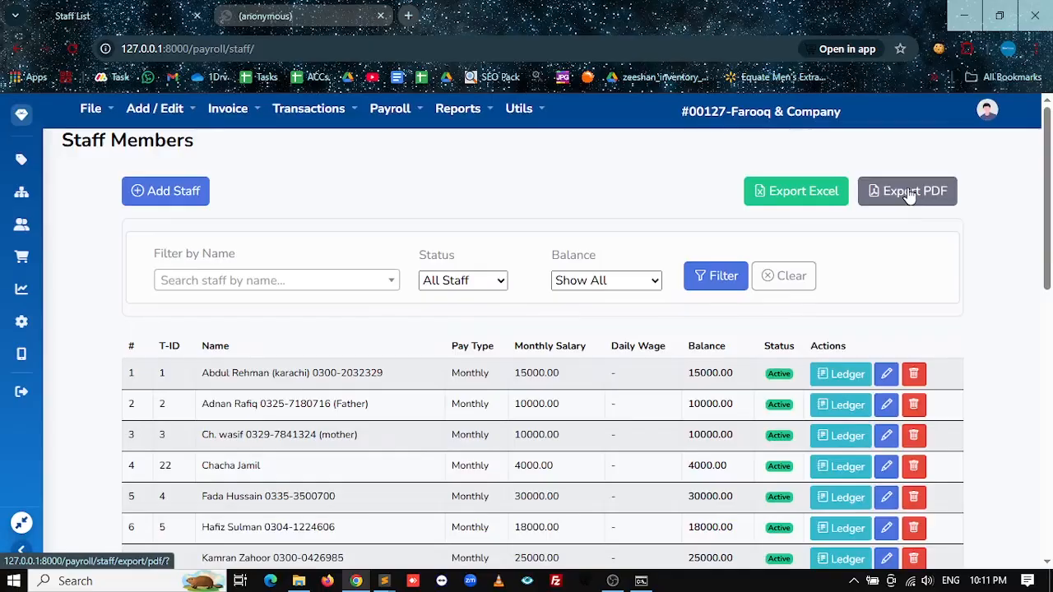
scroll(517, 399, "down", 8)
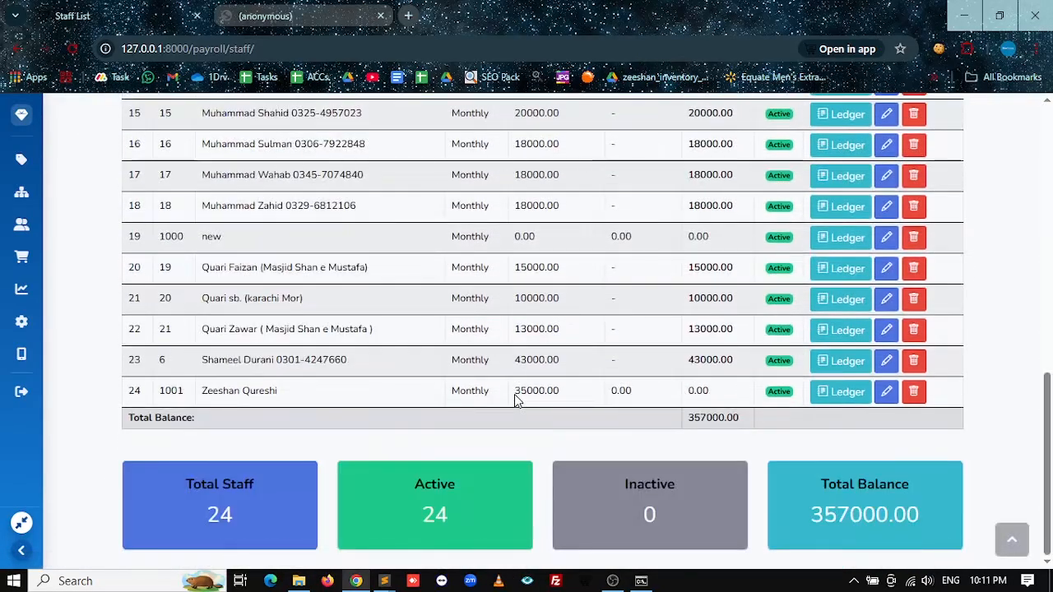
scroll(515, 398, "up", 10)
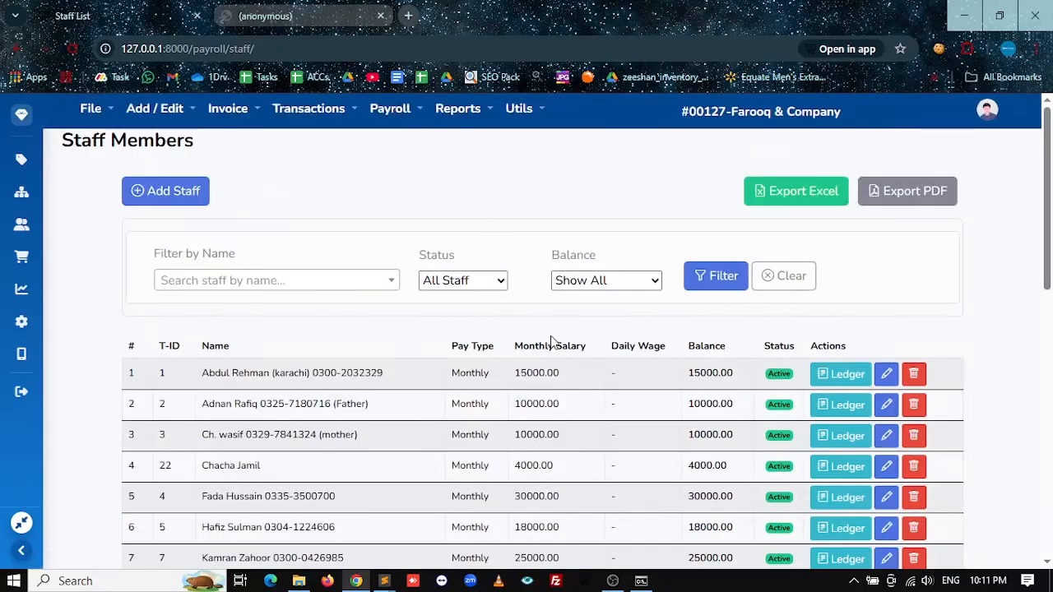
Step: Review the finalized records under Payroll > Salary List, then start Run New Salary
left_click(380, 110)
left_click(322, 118)
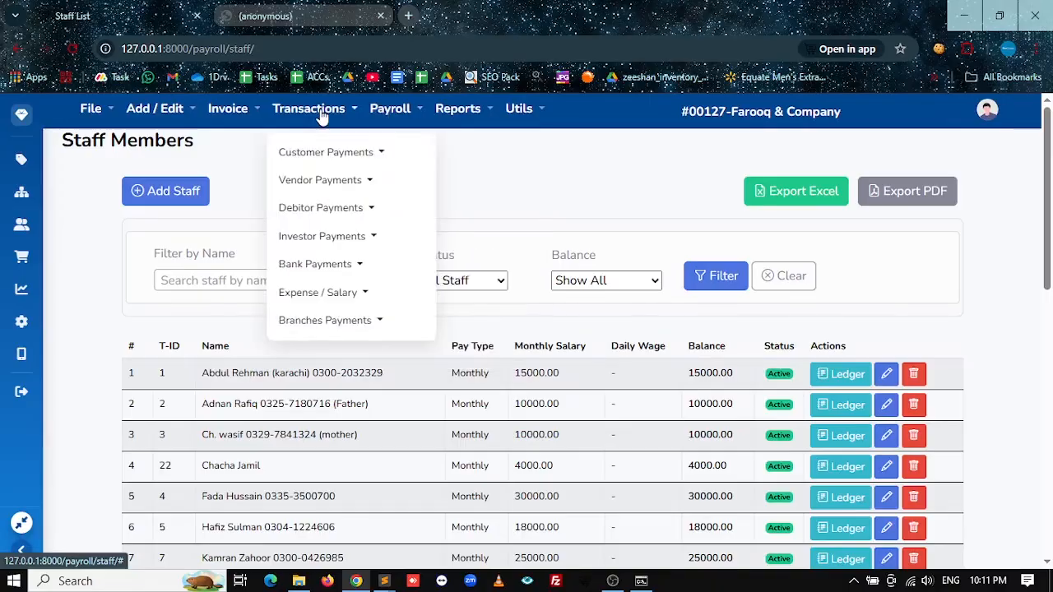
left_click(374, 112)
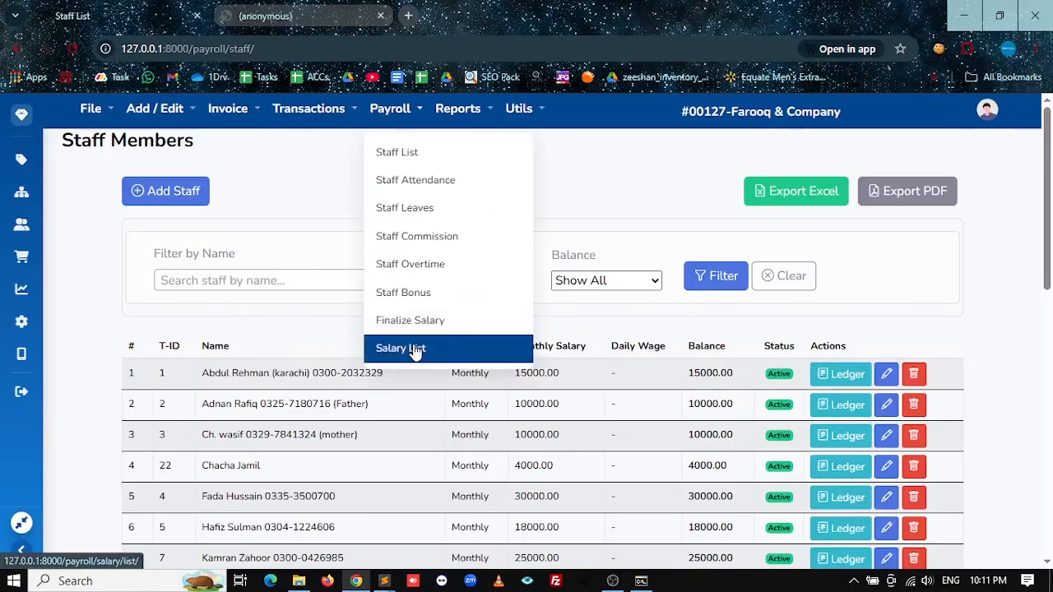
left_click(400, 348)
scroll(527, 374, "down", 10)
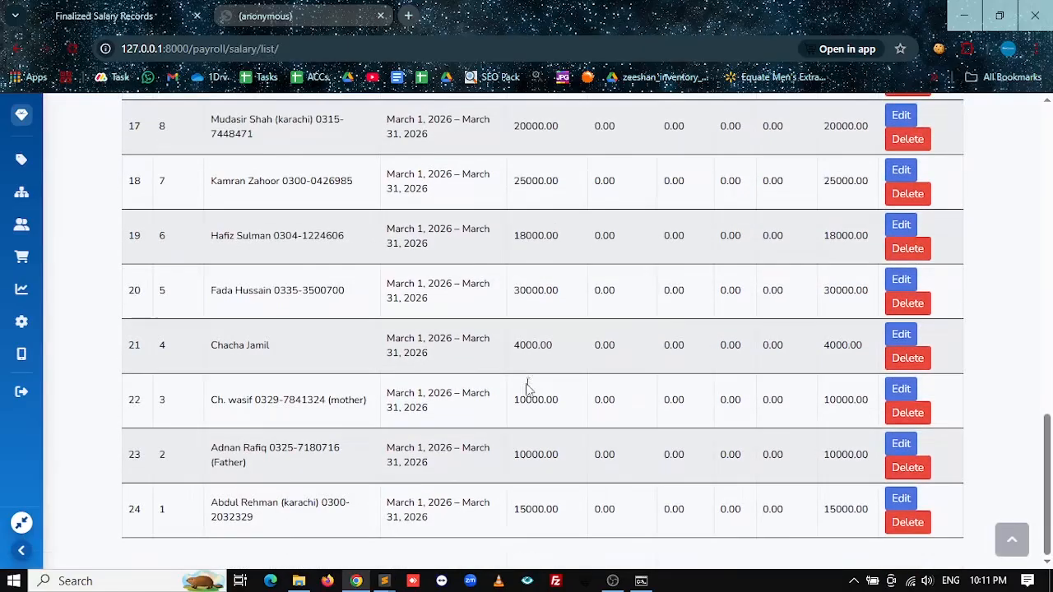
scroll(531, 399, "up", 10)
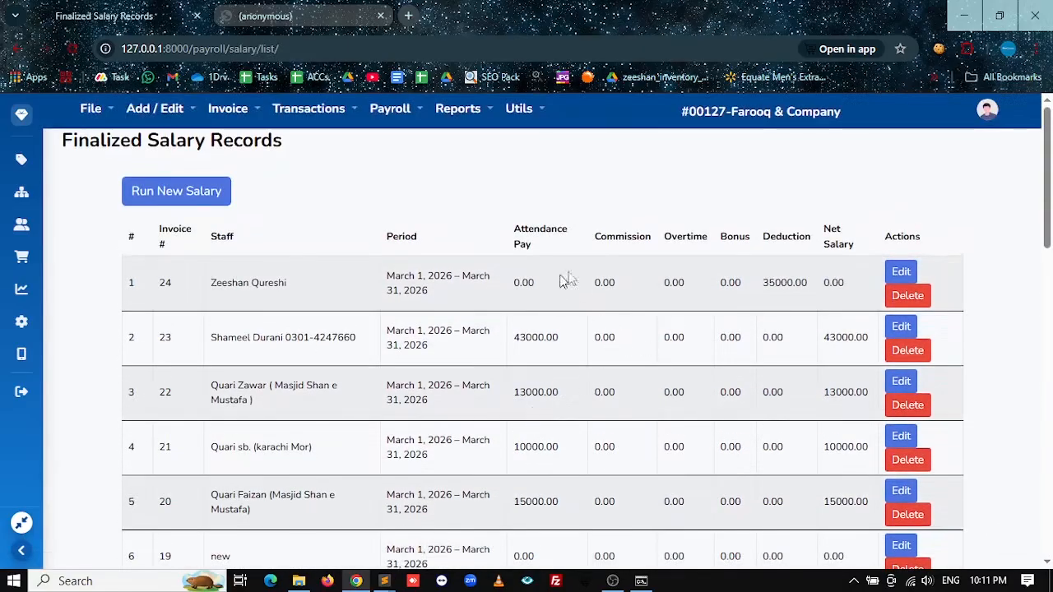
left_click(197, 199)
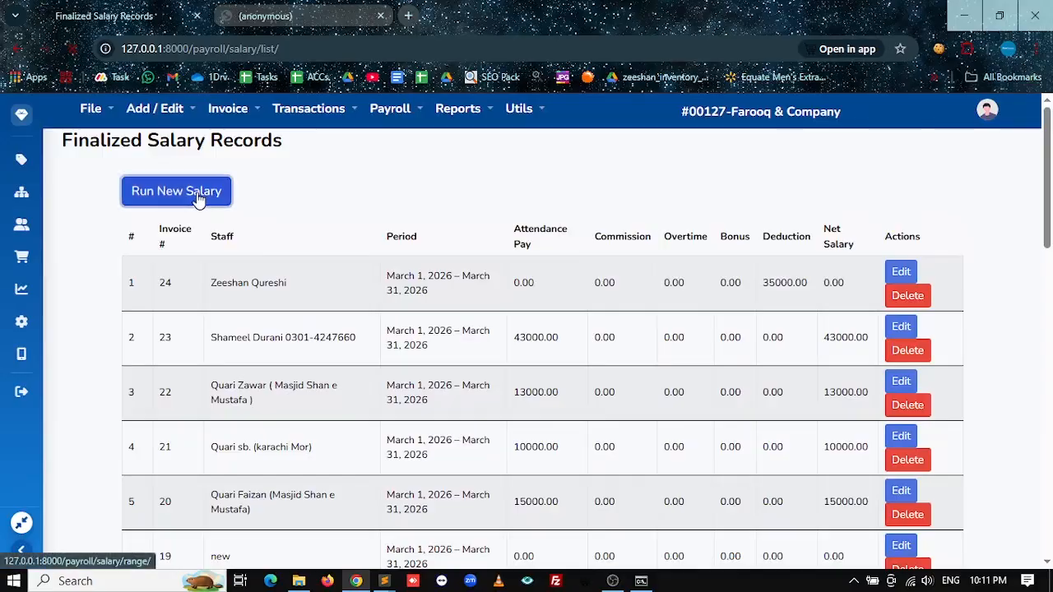
scroll(247, 370, "down", 3)
scroll(329, 246, "up", 3)
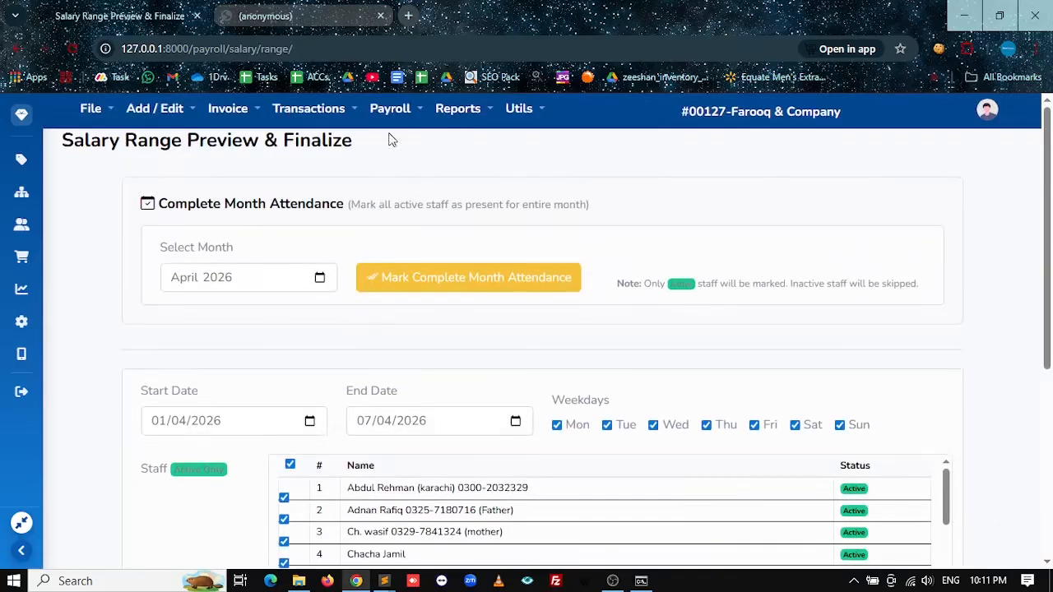
Step: Go to Transactions > Expense / Salary > Pay Salary to reach Staff Payouts
left_click(389, 111)
left_click(257, 330)
scroll(272, 353, "down", 3)
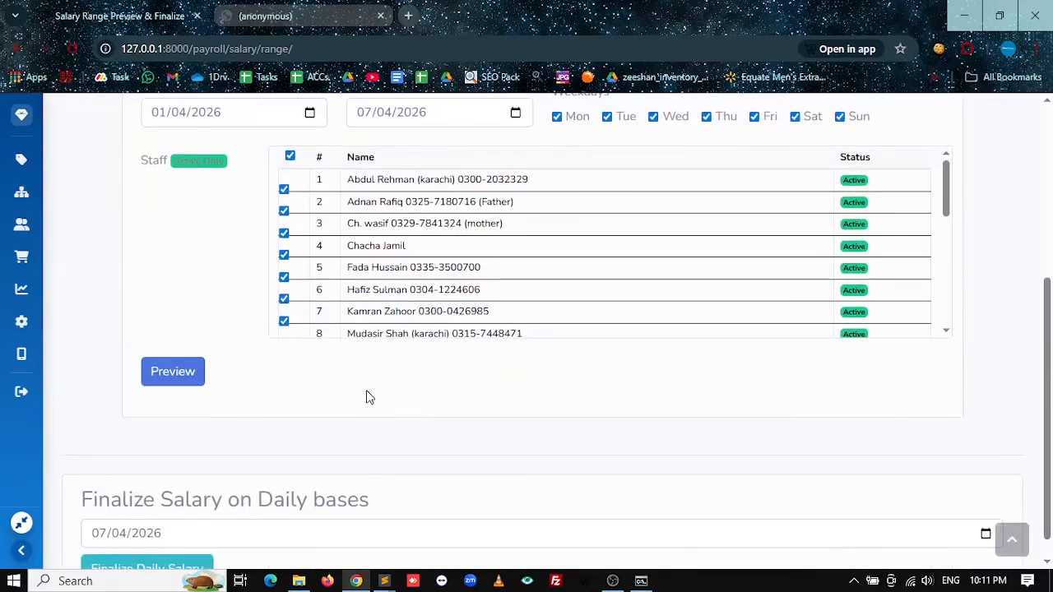
scroll(369, 397, "up", 3)
left_click(344, 113)
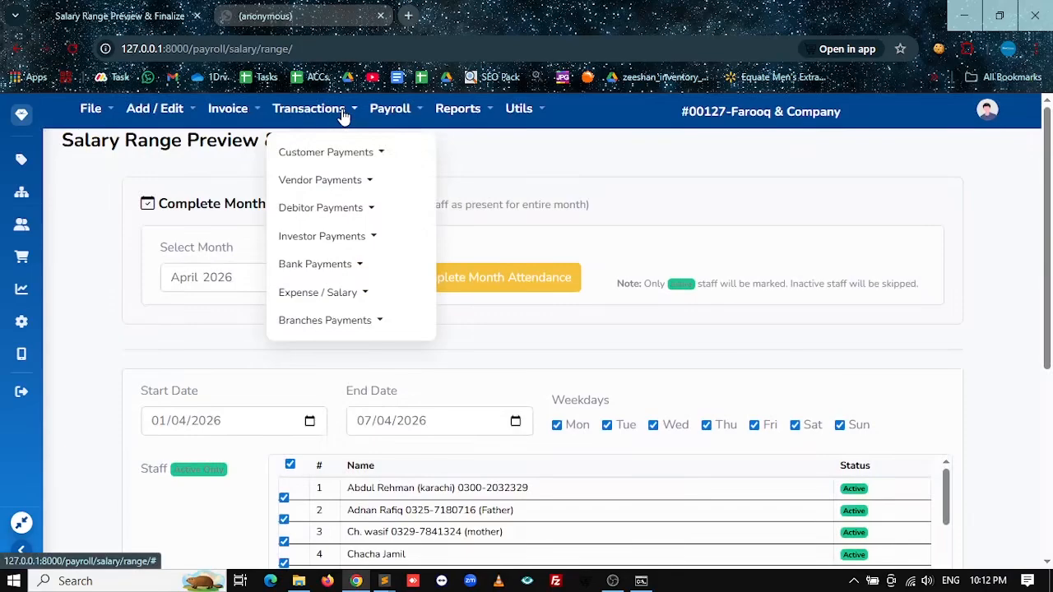
left_click(360, 294)
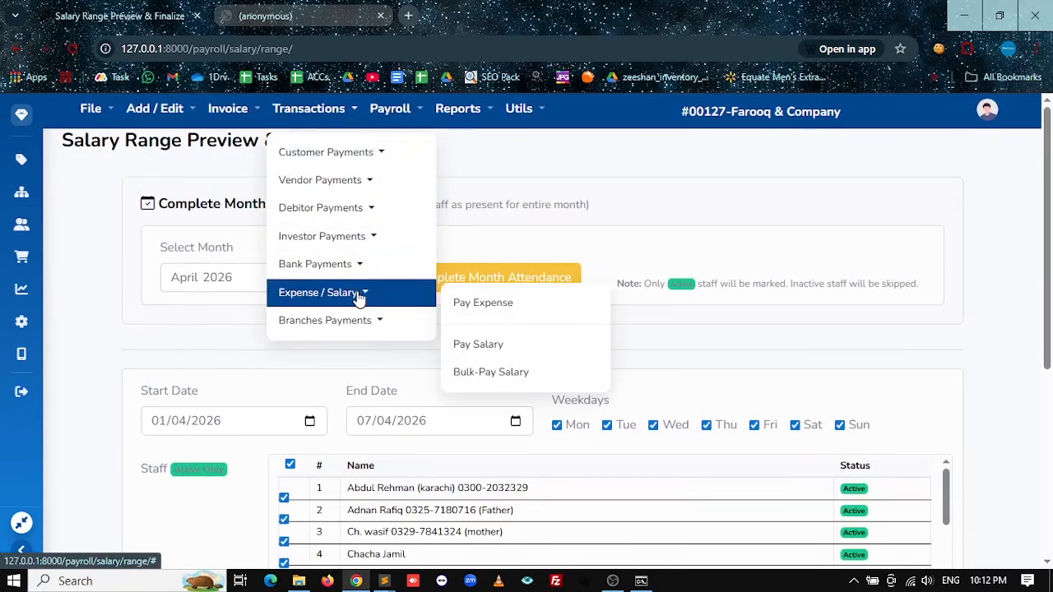
left_click(478, 345)
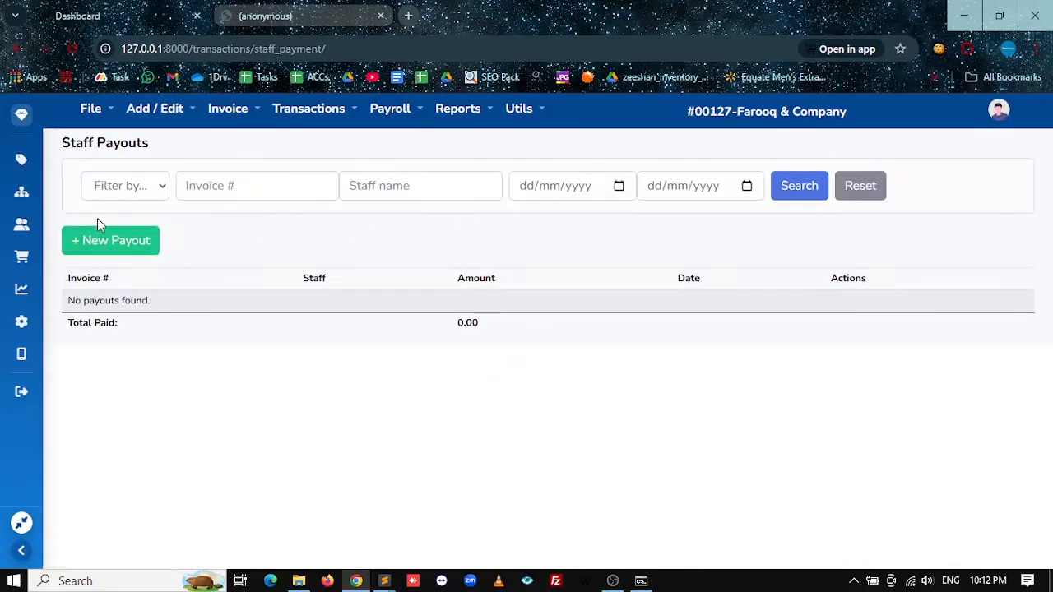
Step: Begin a new payout to the first staff member, paying from the cash account
left_click(105, 240)
left_click(169, 210)
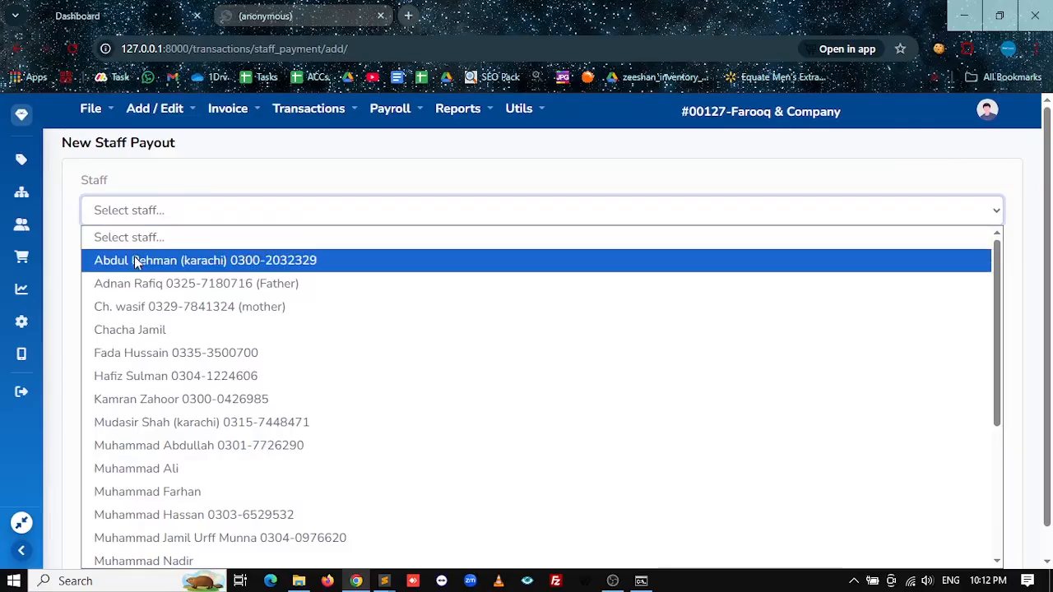
left_click(135, 261)
key("Tab")
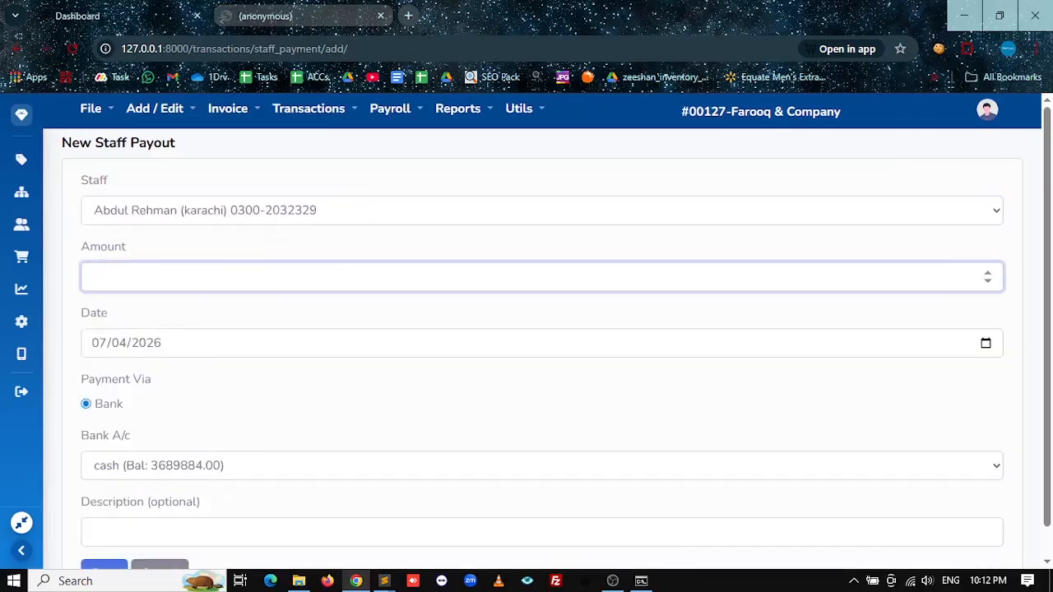
scroll(118, 370, "down", 1)
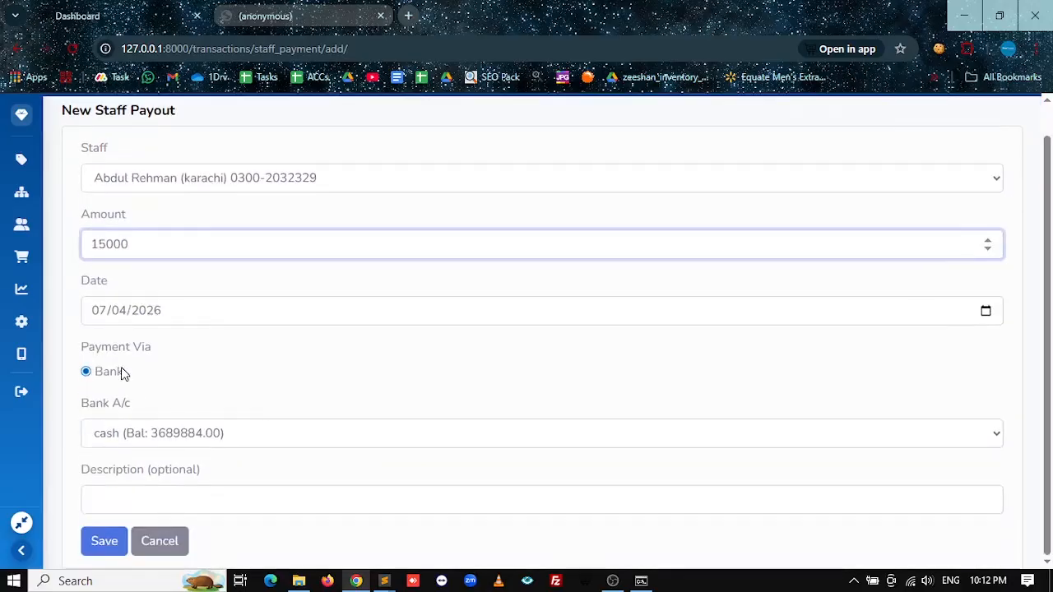
left_click(131, 436)
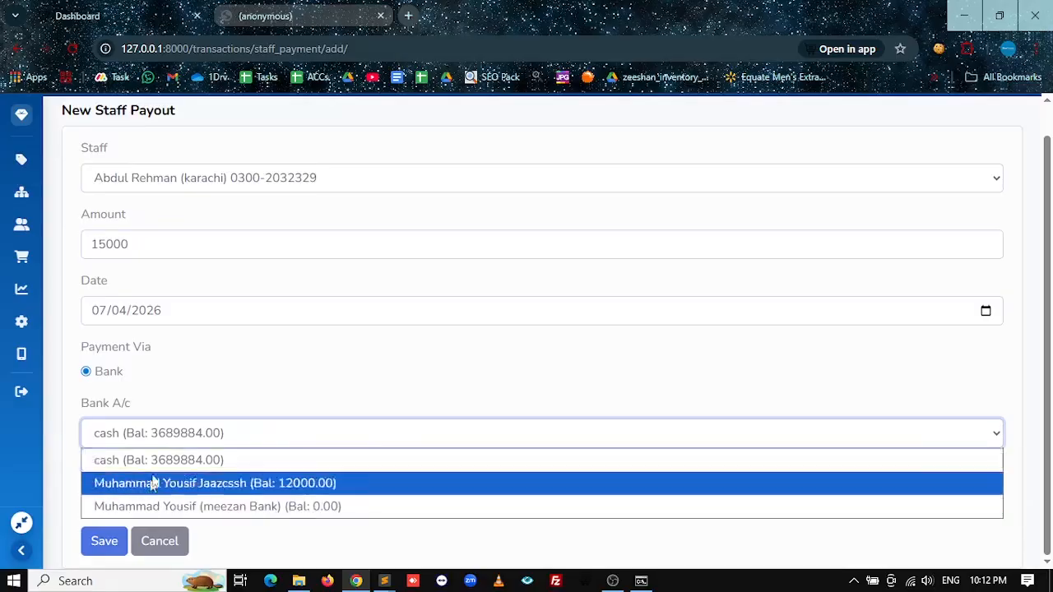
left_click(74, 458)
left_click(123, 499)
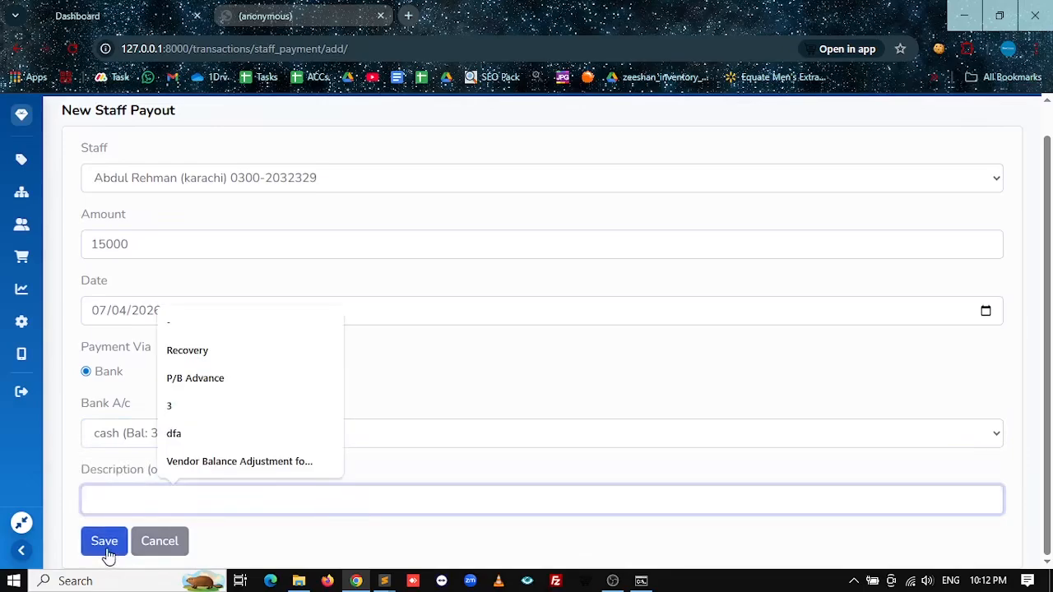
Step: Leave the payout unsaved and go back to the empty Staff Payouts list
scroll(146, 410, "up", 1)
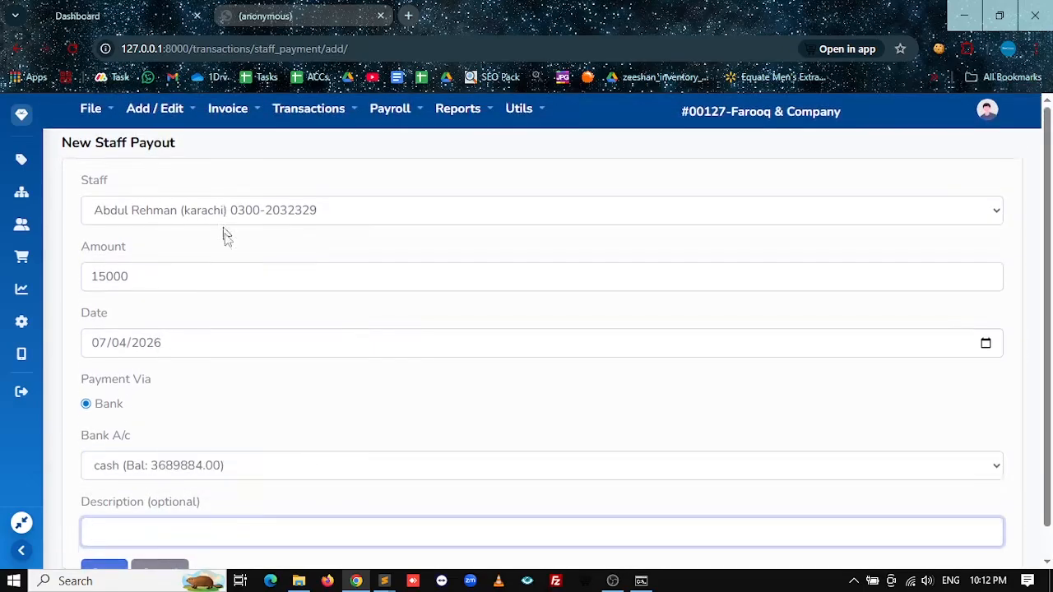
left_click(306, 117)
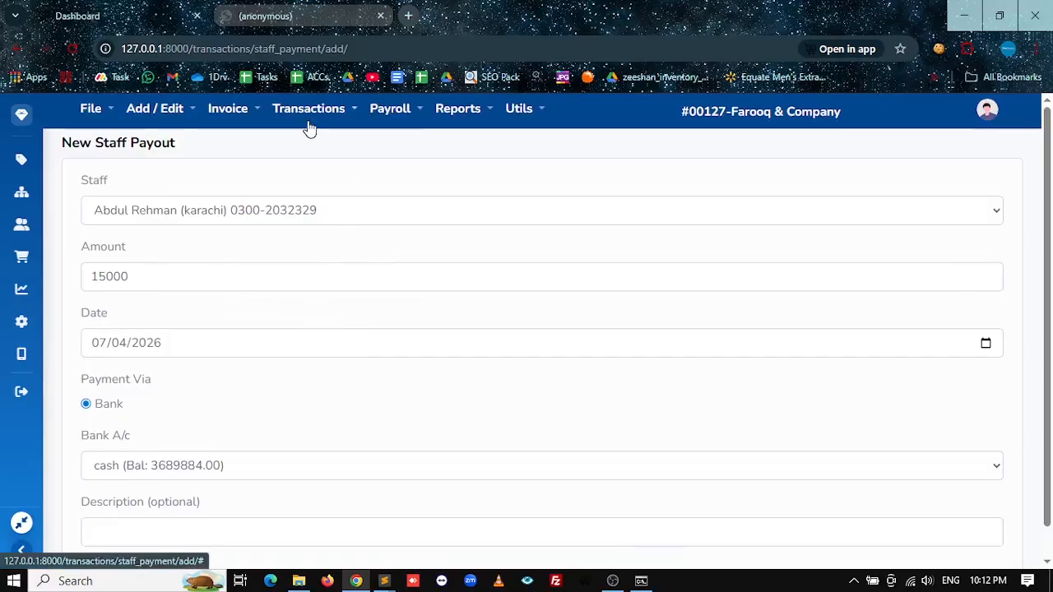
left_click(16, 49)
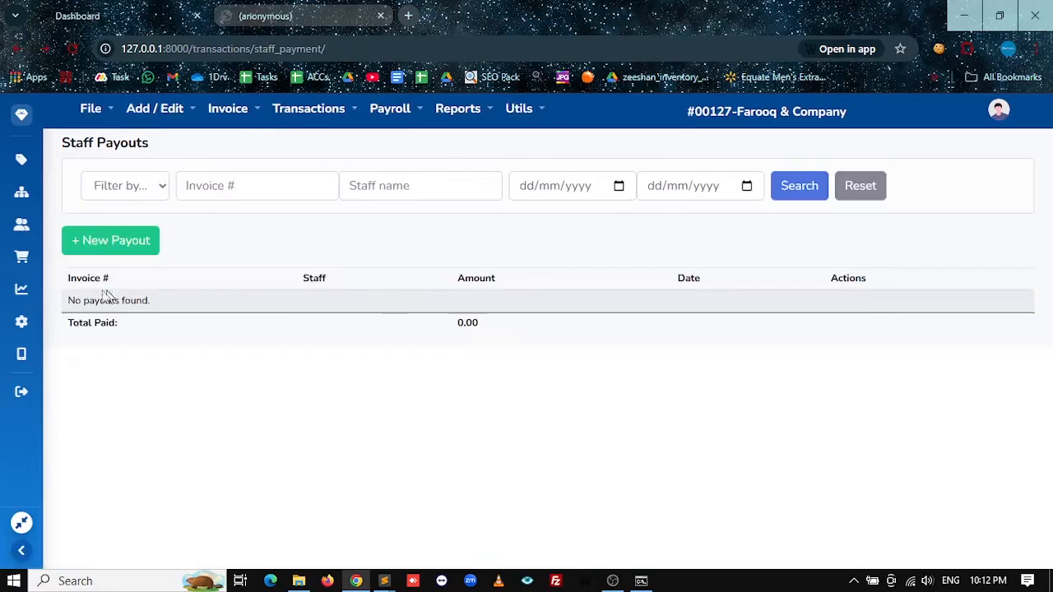
Step: Go to the single Staff Payouts page under Transactions > Expense / Salary
left_click_drag(95, 301, 296, 312)
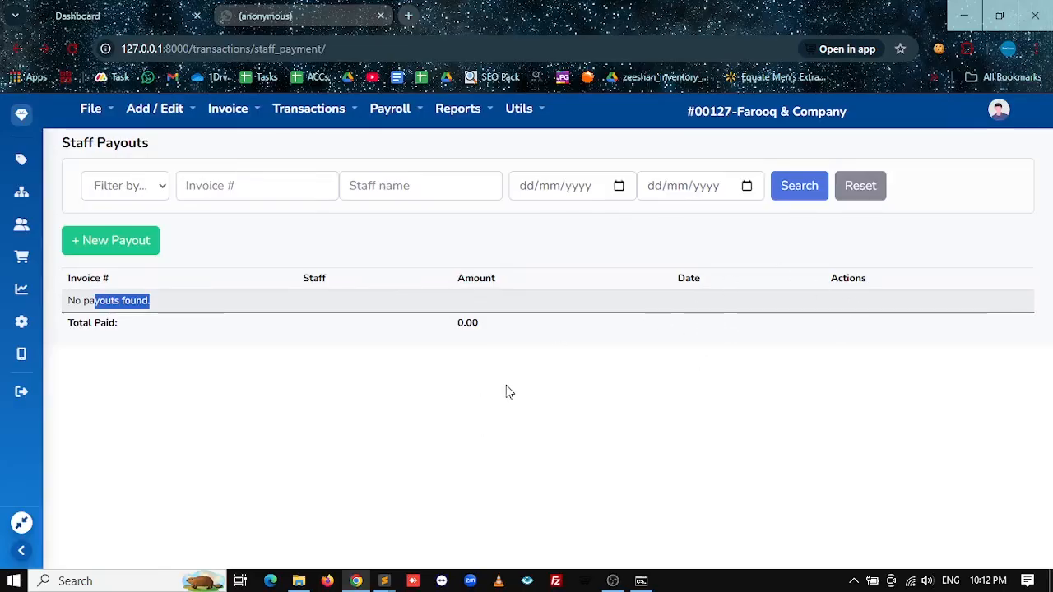
left_click(312, 109)
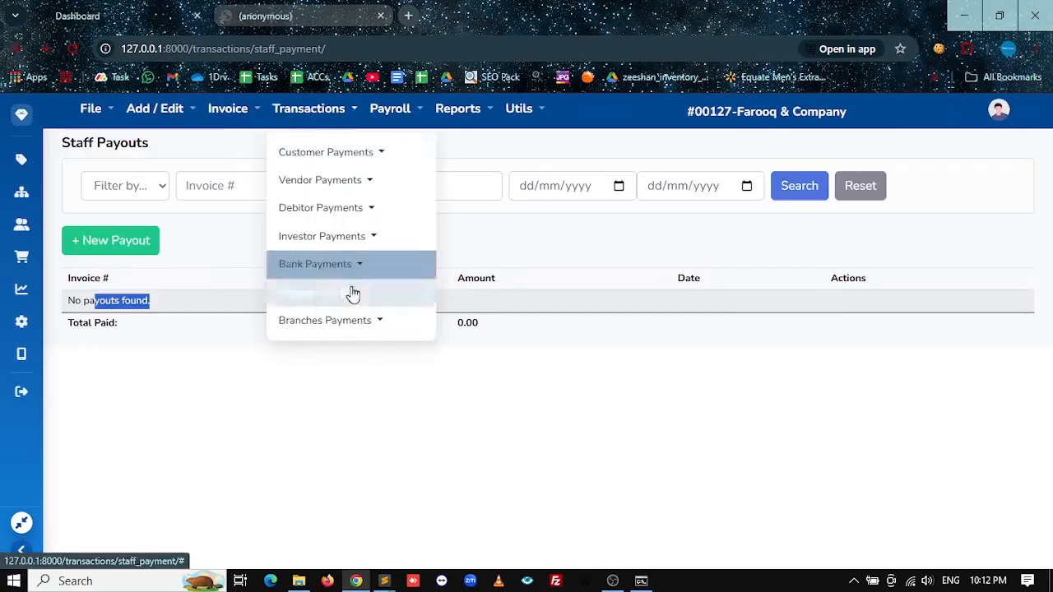
left_click(346, 293)
left_click(485, 350)
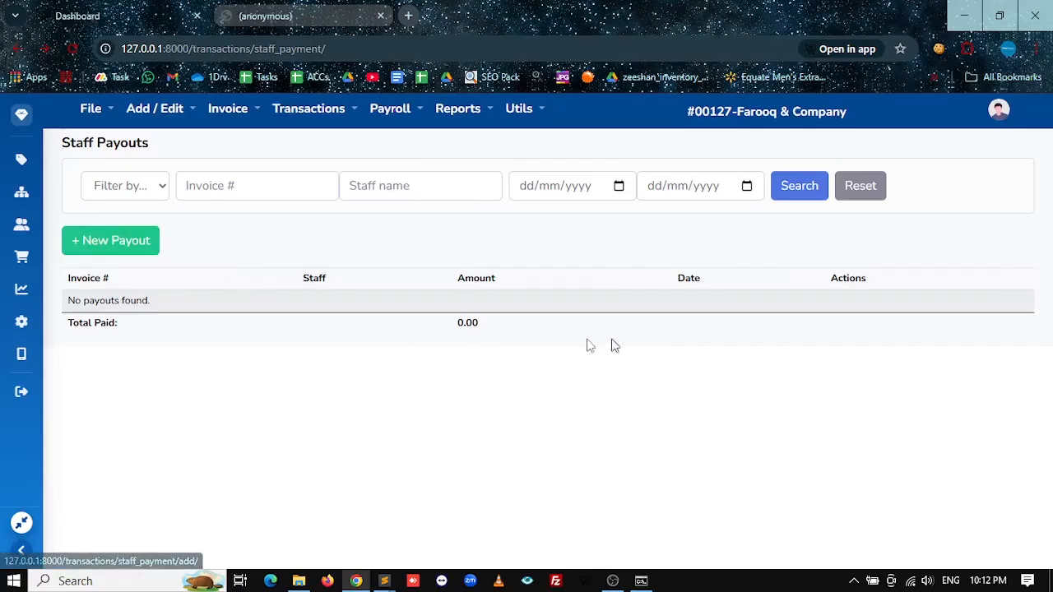
Step: Filter Staff Payouts from 07/04/2026 to 07/04/2026 and start a new payout
left_click(617, 186)
key("Return")
left_click(746, 189)
key("Return")
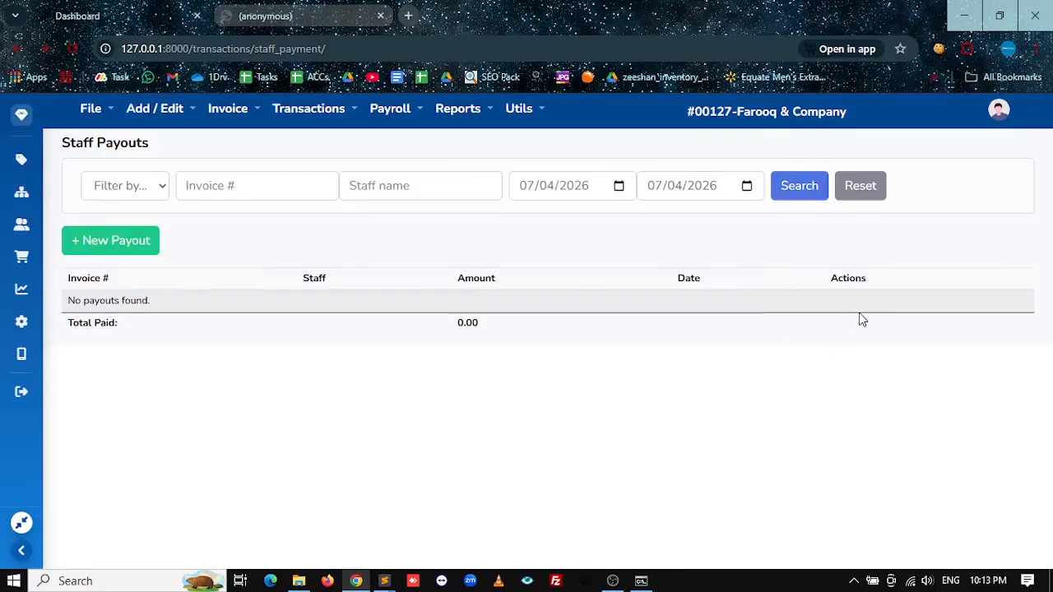
left_click(112, 244)
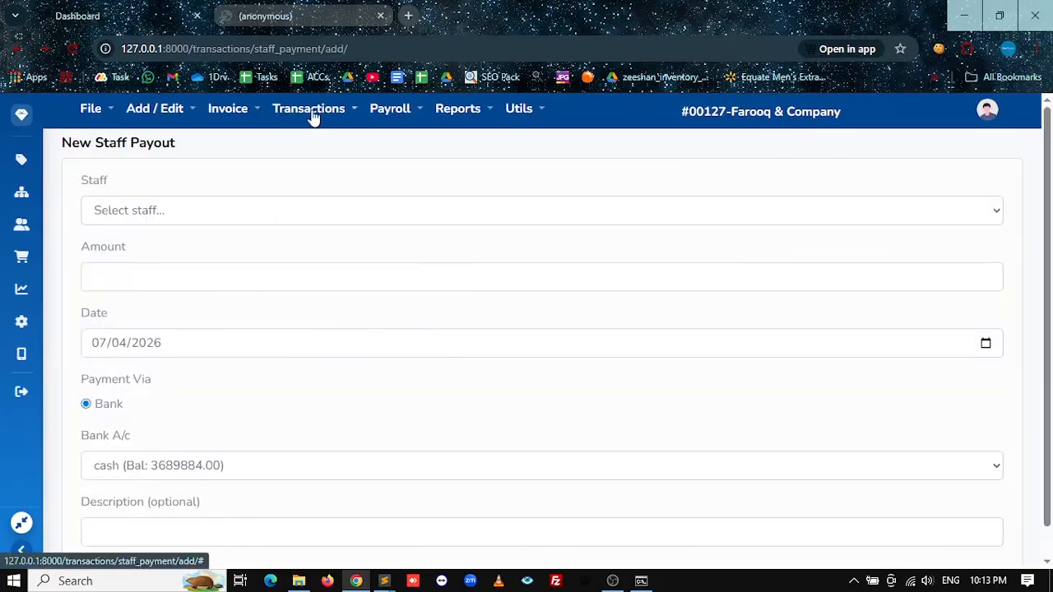
Step: Navigate Transactions > Expense / Salary > Bulk-Pay Salary to reach Staff Bulk Payments
left_click(312, 115)
left_click(388, 109)
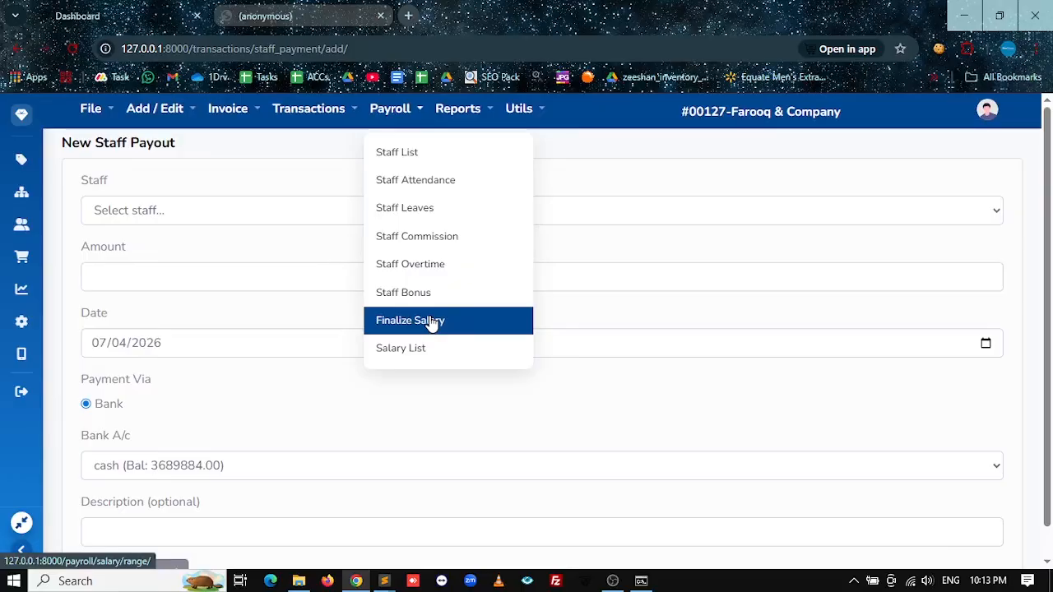
left_click(329, 110)
left_click(364, 309)
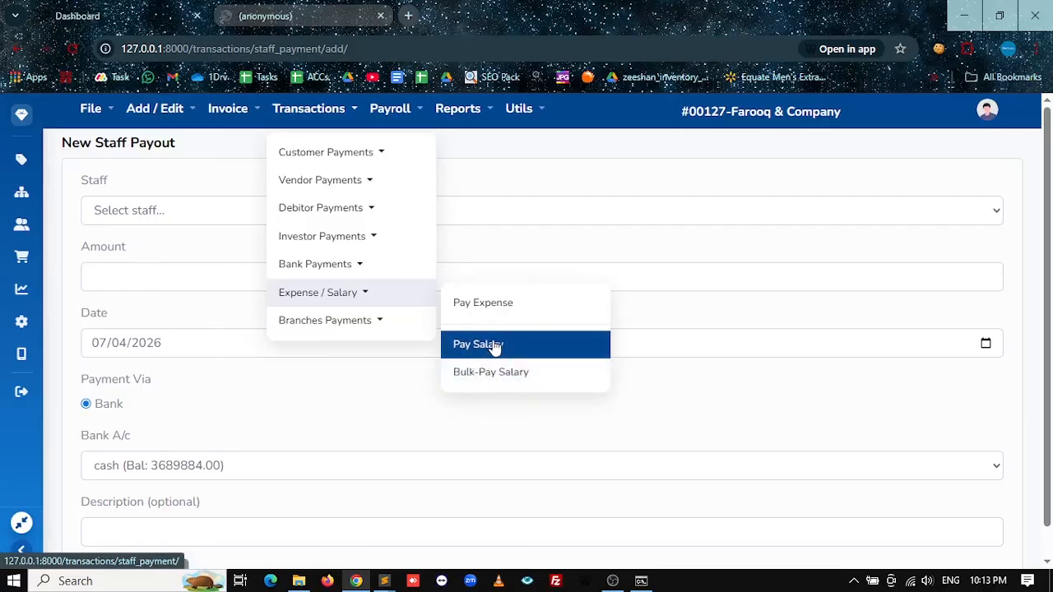
left_click(497, 378)
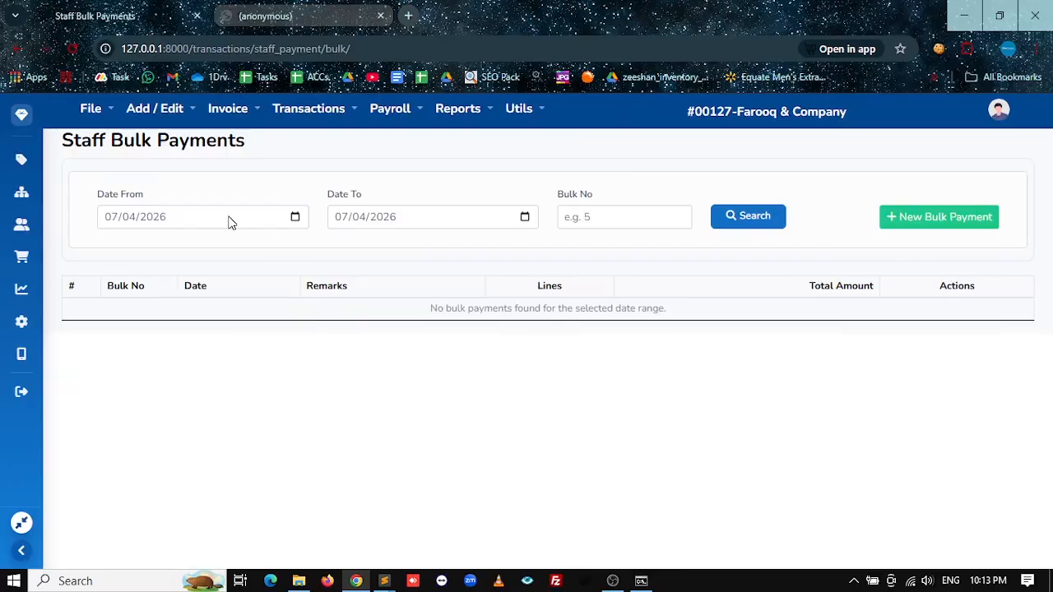
Step: Start a new bulk staff payment and keep the Employment type filter at All
left_click(912, 230)
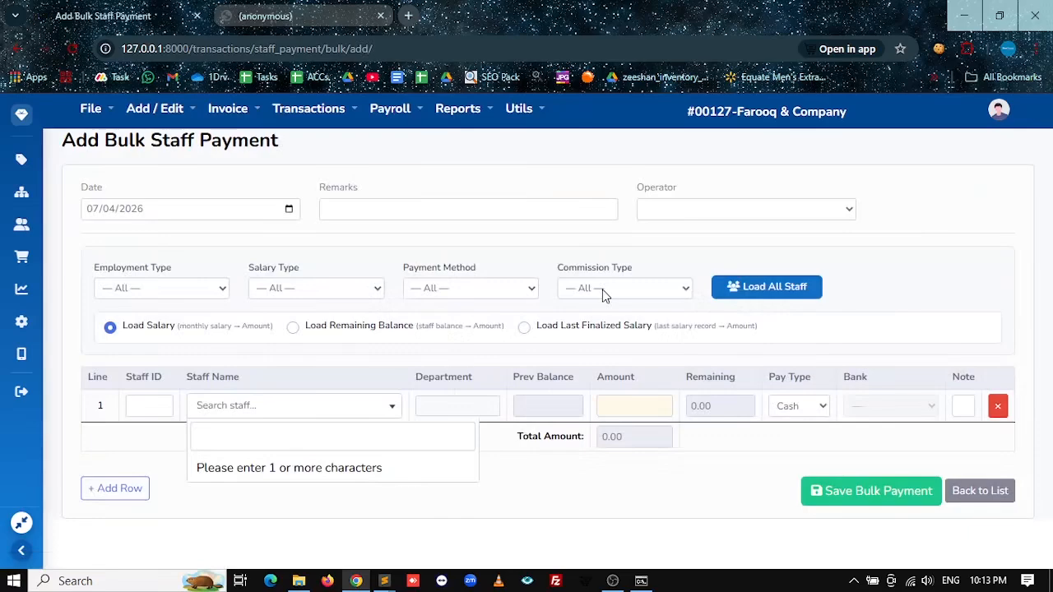
left_click(169, 289)
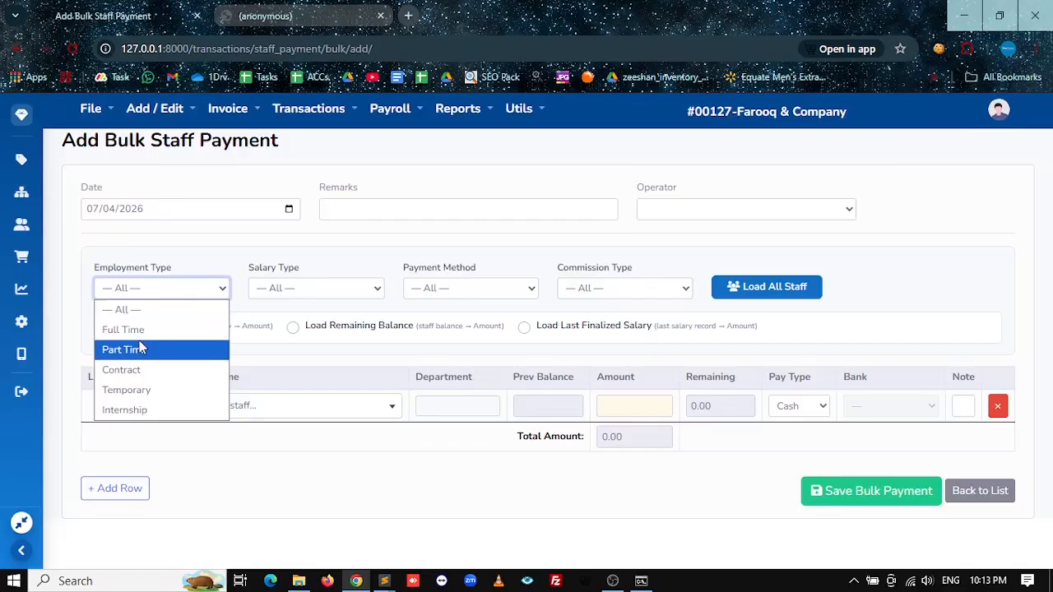
left_click(191, 271)
left_click(173, 288)
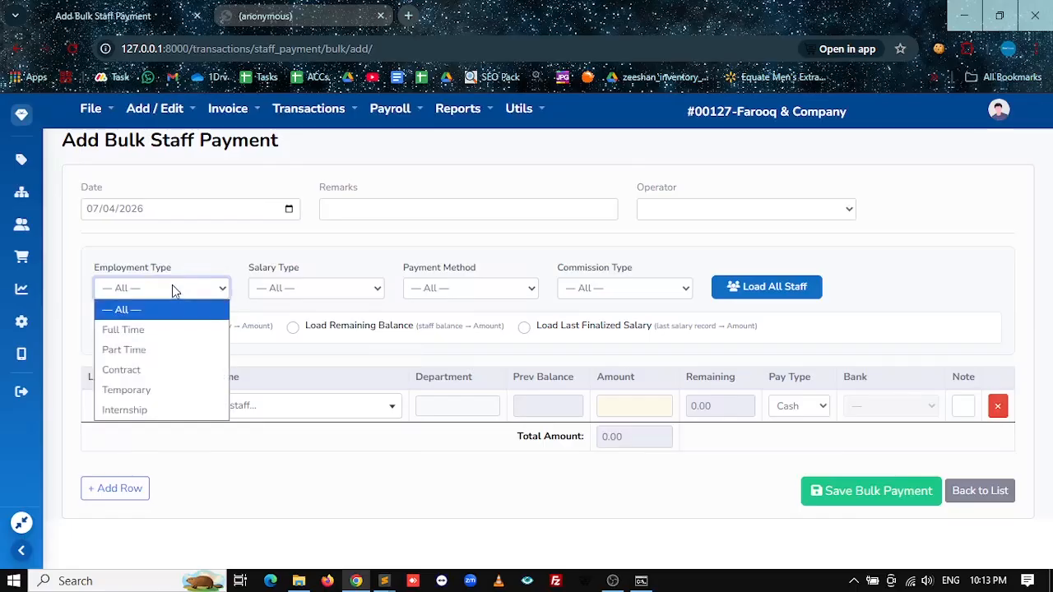
left_click(383, 108)
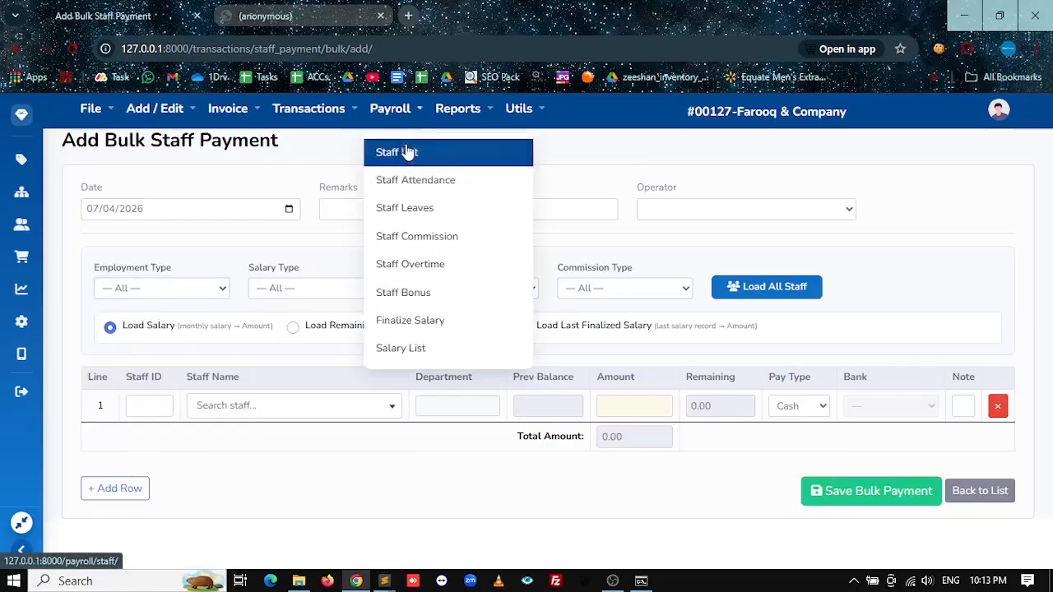
left_click(139, 289)
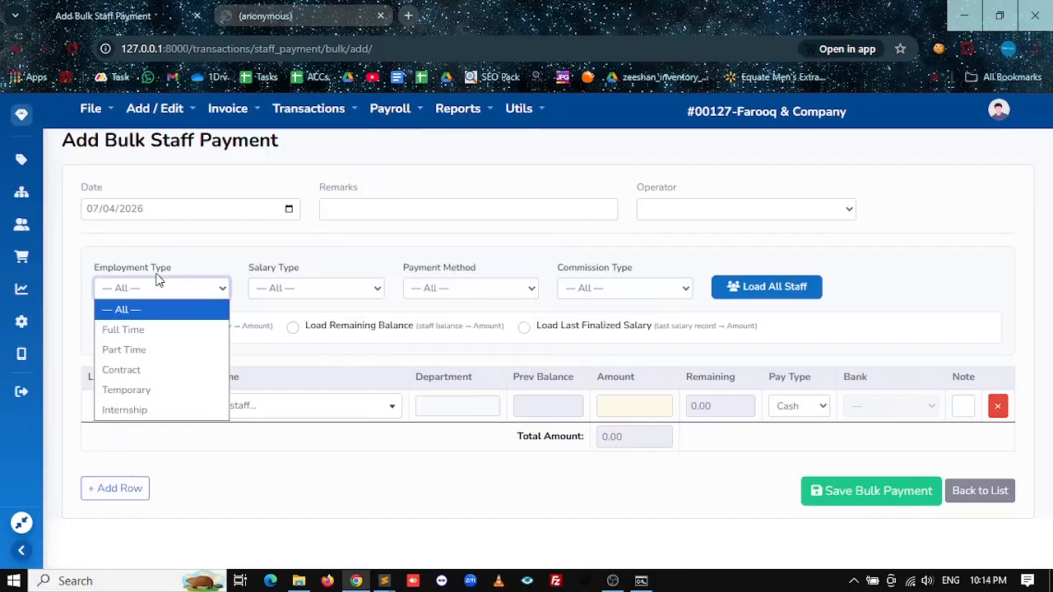
left_click(160, 258)
Step: Leave the Salary, Payment Method and Commission filters at All
left_click(320, 287)
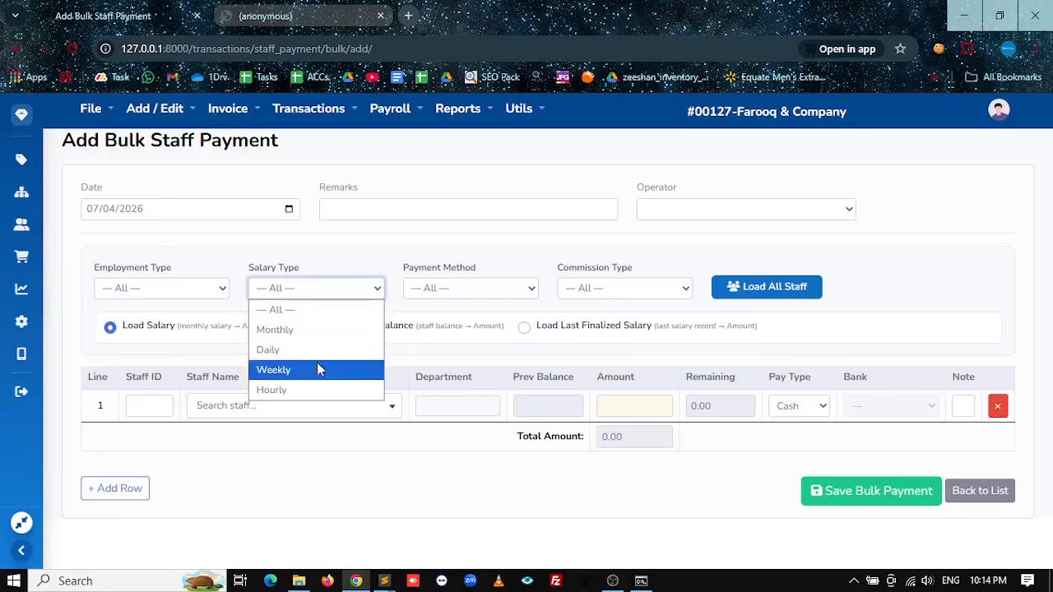
left_click(421, 288)
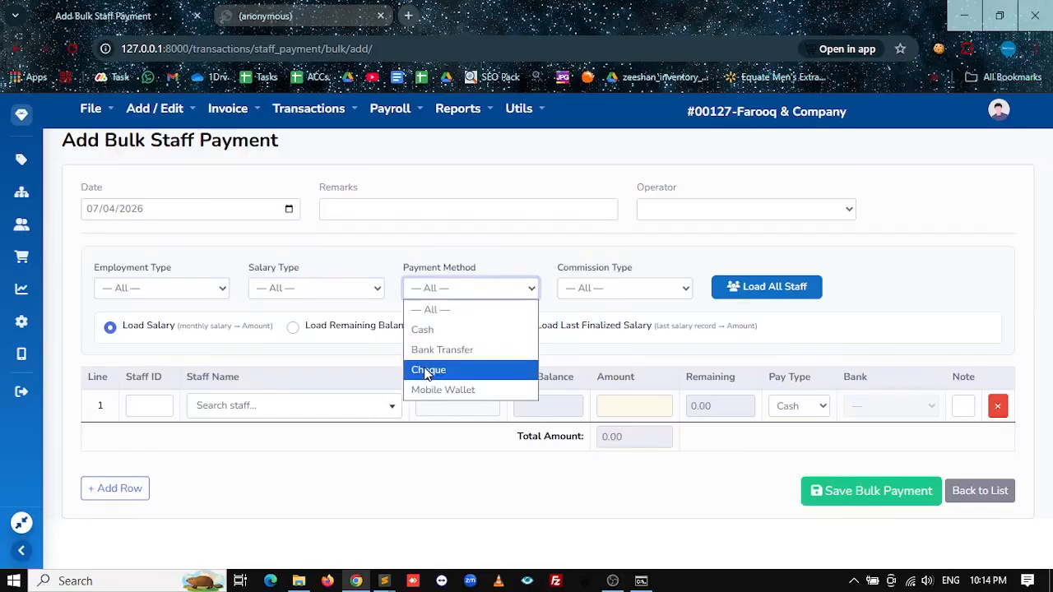
left_click(465, 287)
left_click(611, 286)
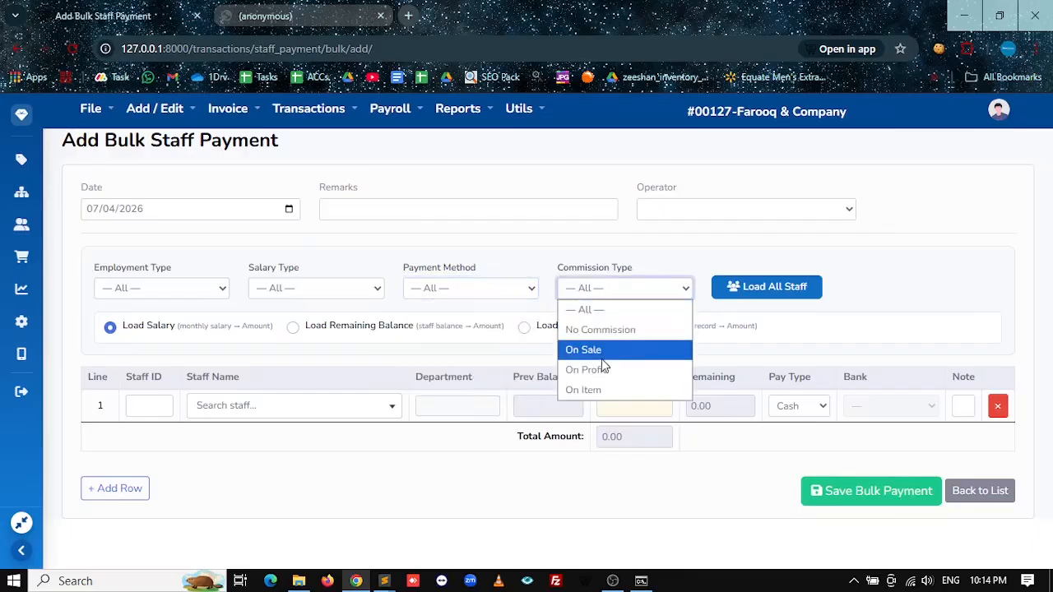
left_click(849, 350)
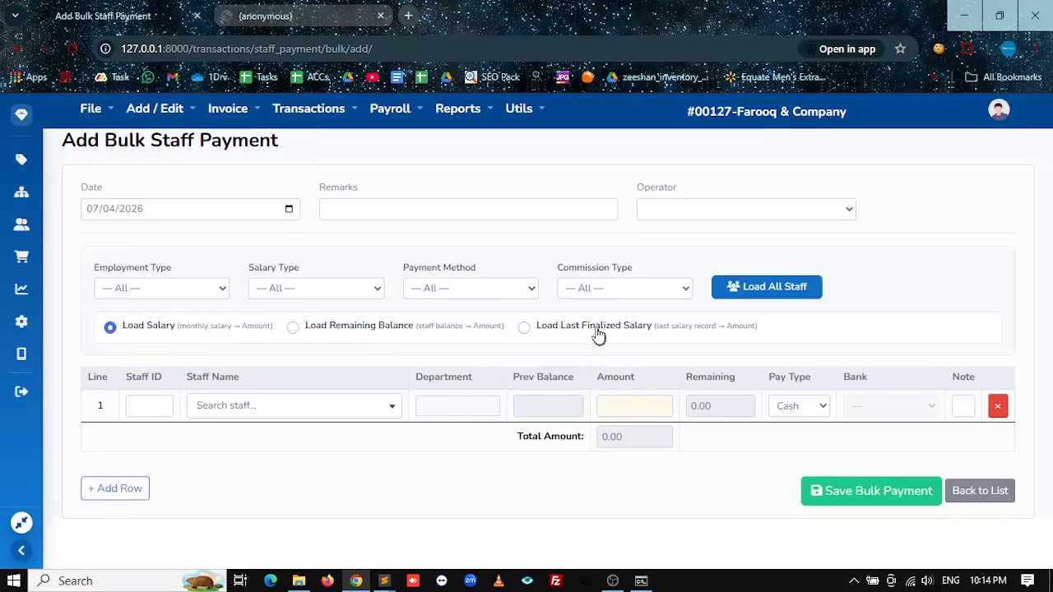
Step: Open the Staff List in a new tab and note the first staff member's 15000.00 salary
left_click(393, 115)
middle_click(414, 153)
left_click(442, 14)
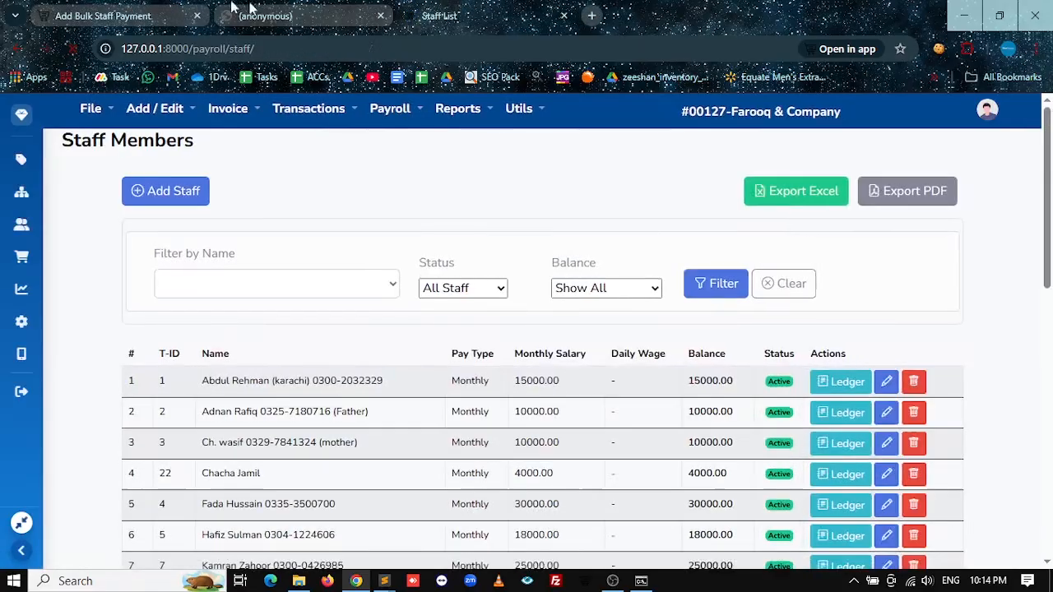
left_click(179, 10)
left_click(418, 7)
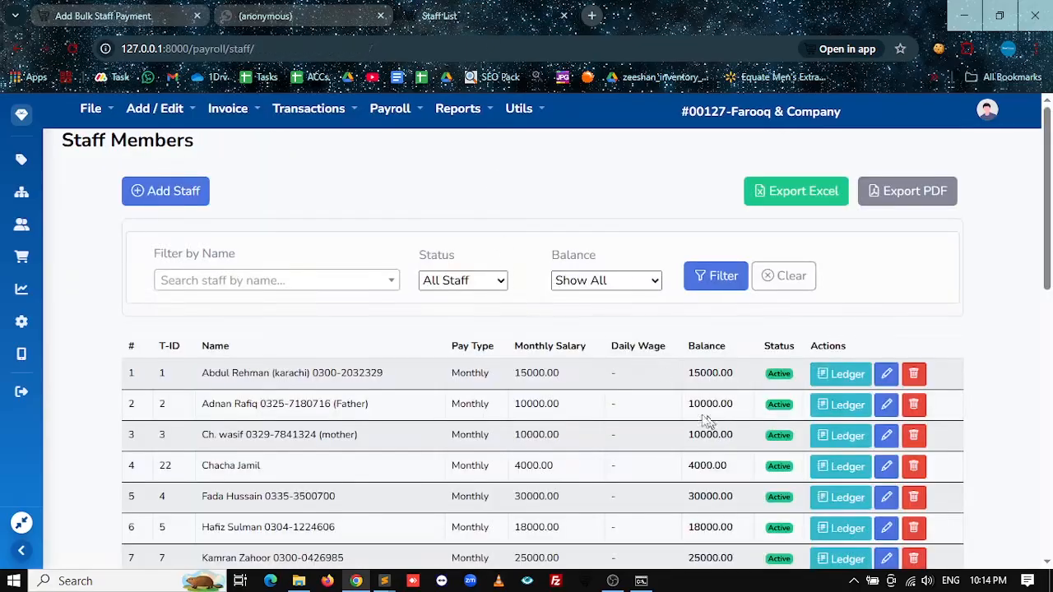
left_click_drag(560, 373, 513, 380)
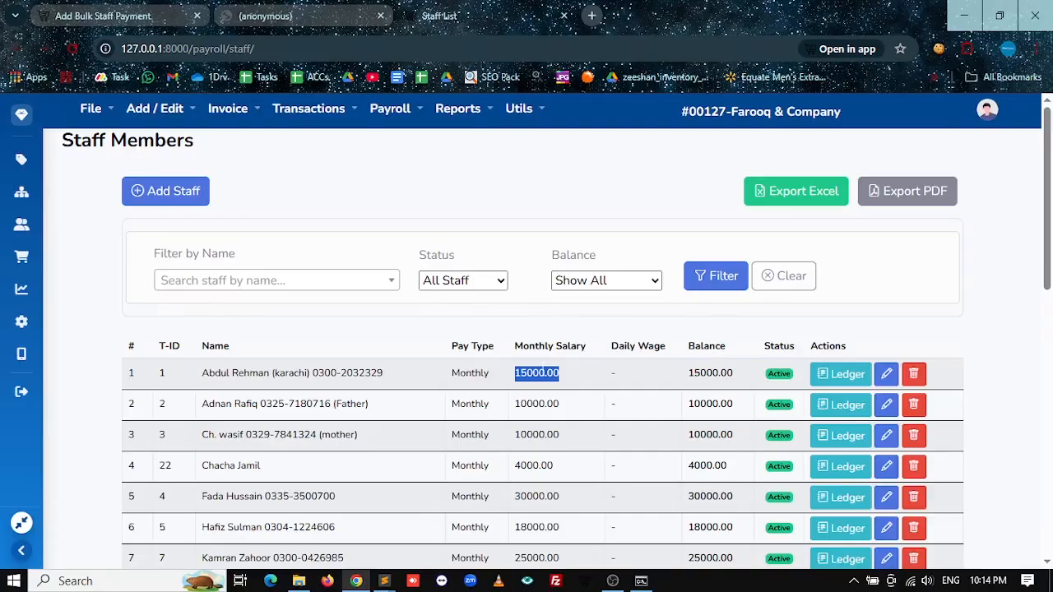
left_click(173, 13)
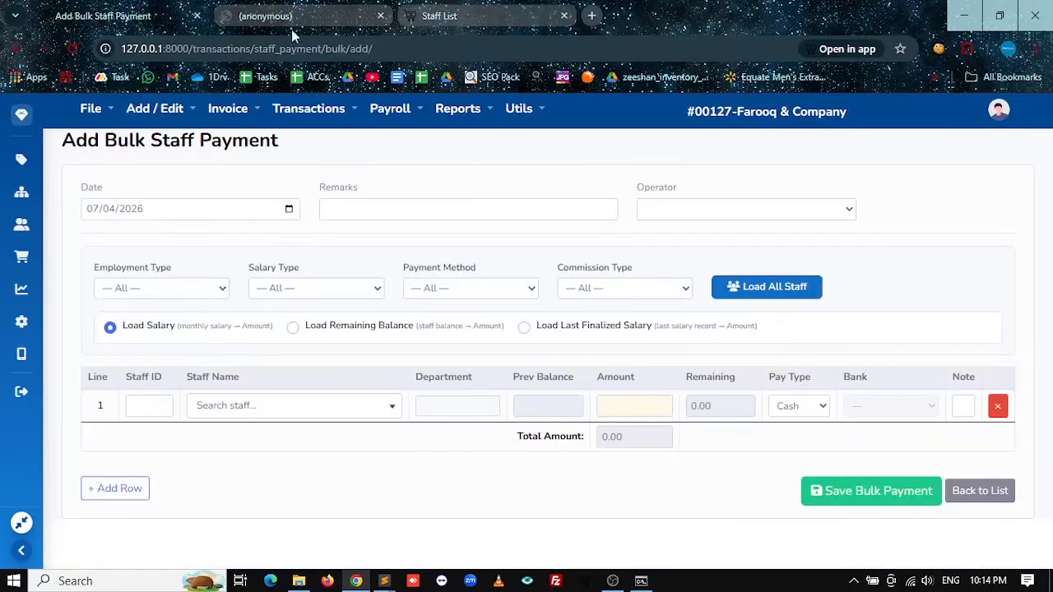
left_click(413, 7)
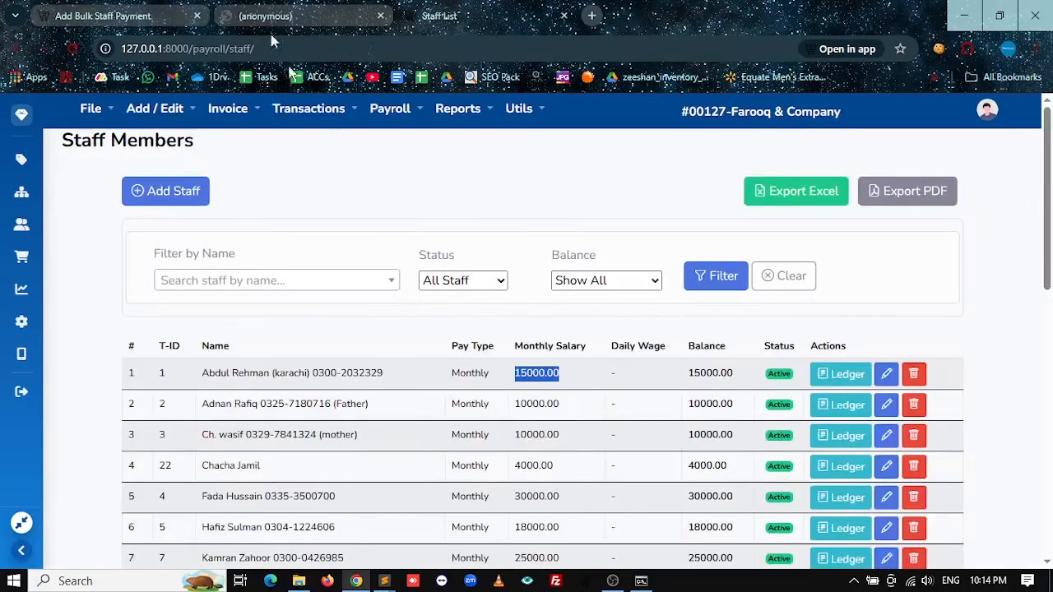
left_click(123, 16)
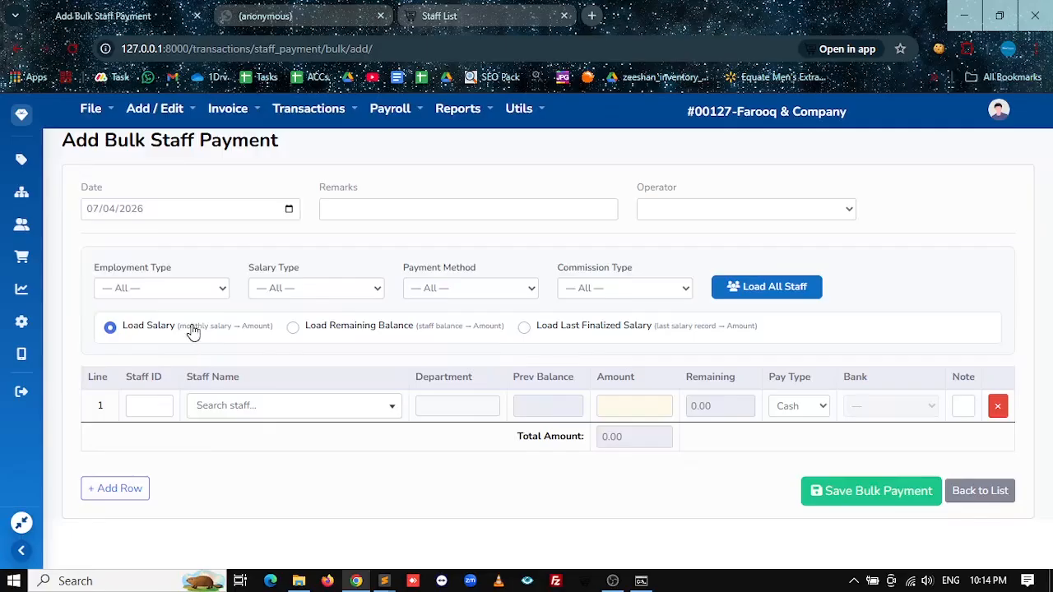
Step: Load all staff into the bulk payment table and review the loaded lines
left_click(750, 293)
scroll(682, 403, "down", 9)
scroll(684, 419, "up", 9)
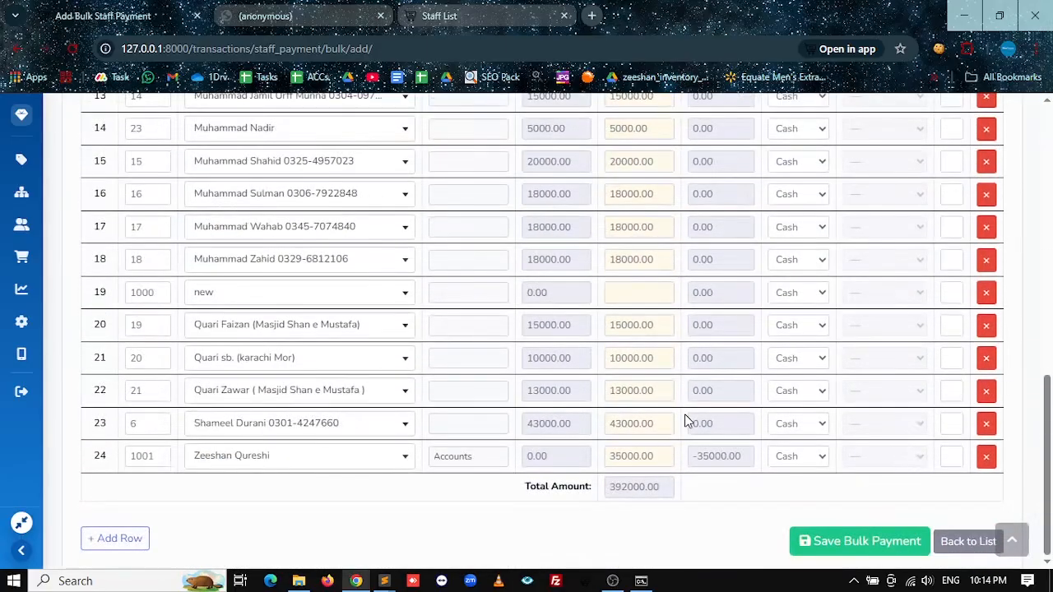
left_click(144, 281)
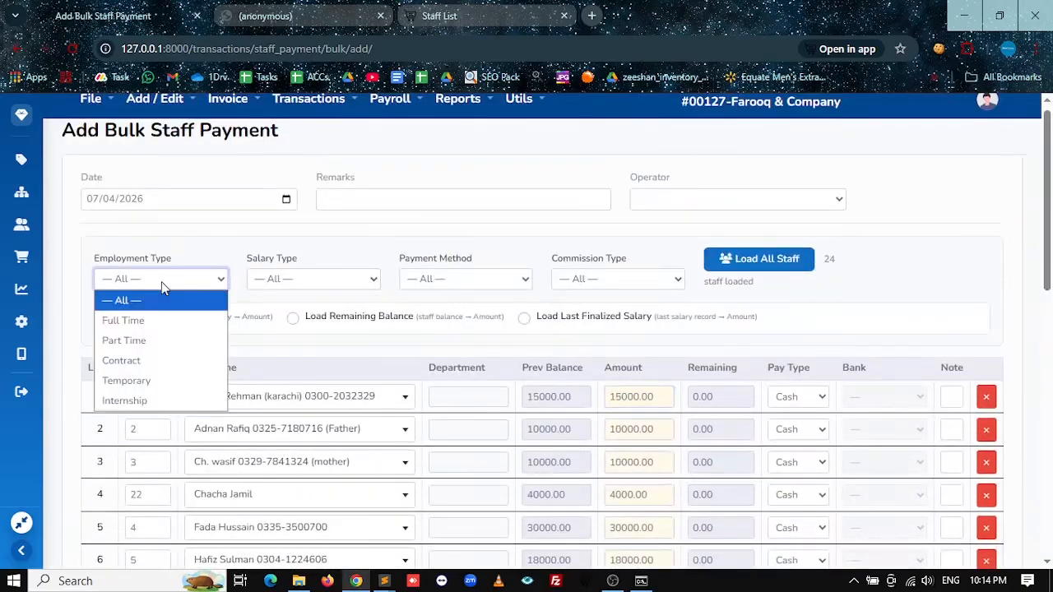
scroll(679, 399, "down", 7)
scroll(678, 399, "down", 3)
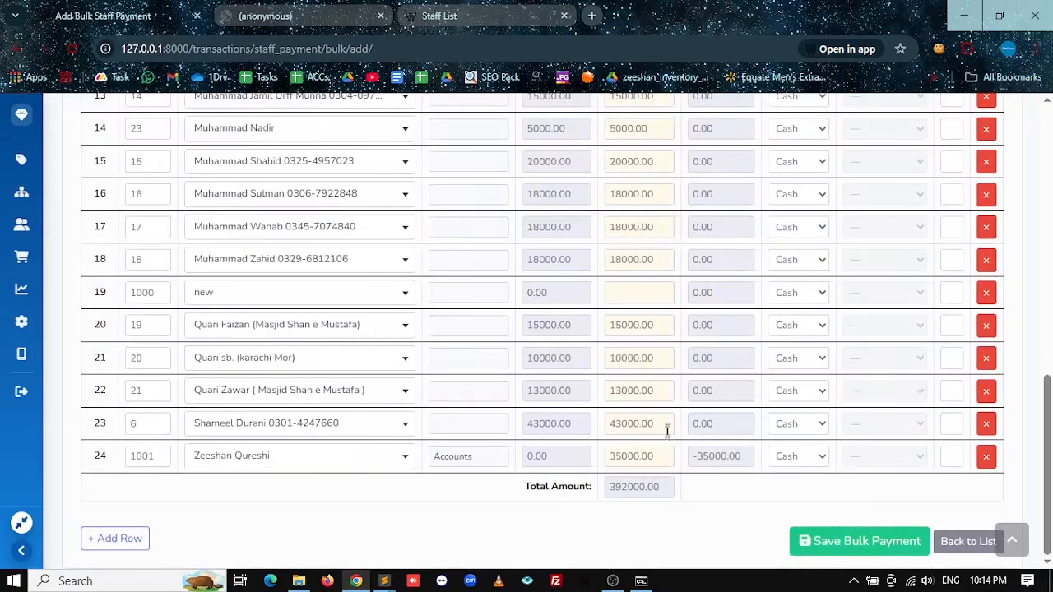
scroll(665, 442, "up", 5)
scroll(770, 465, "down", 5)
Step: Delete the empty 'new' line and compare payment amounts against Staff List balances
left_click(985, 292)
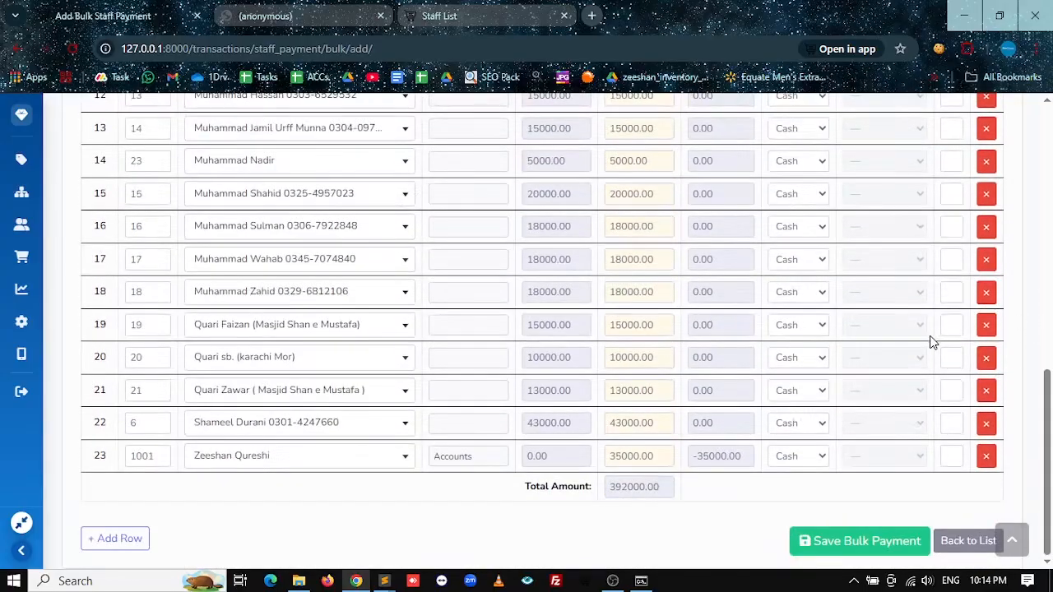
scroll(932, 341, "up", 8)
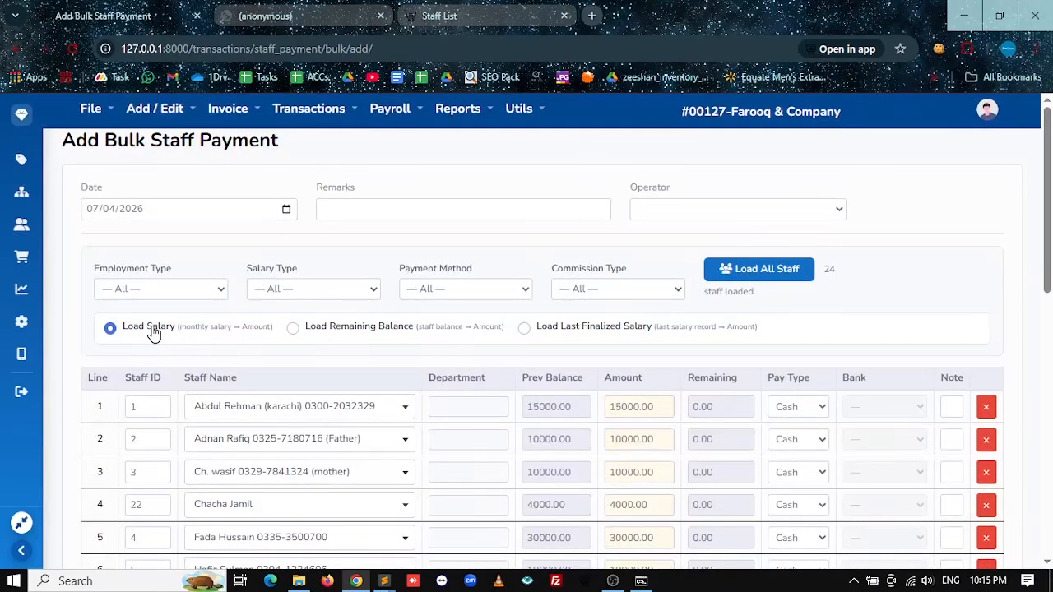
left_click(543, 14)
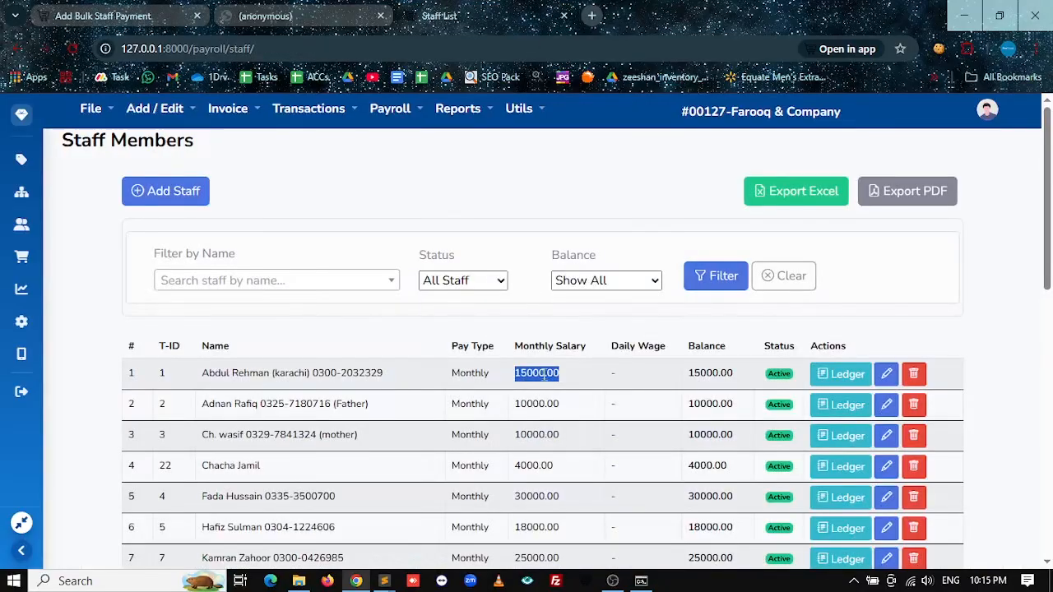
scroll(543, 374, "down", 10)
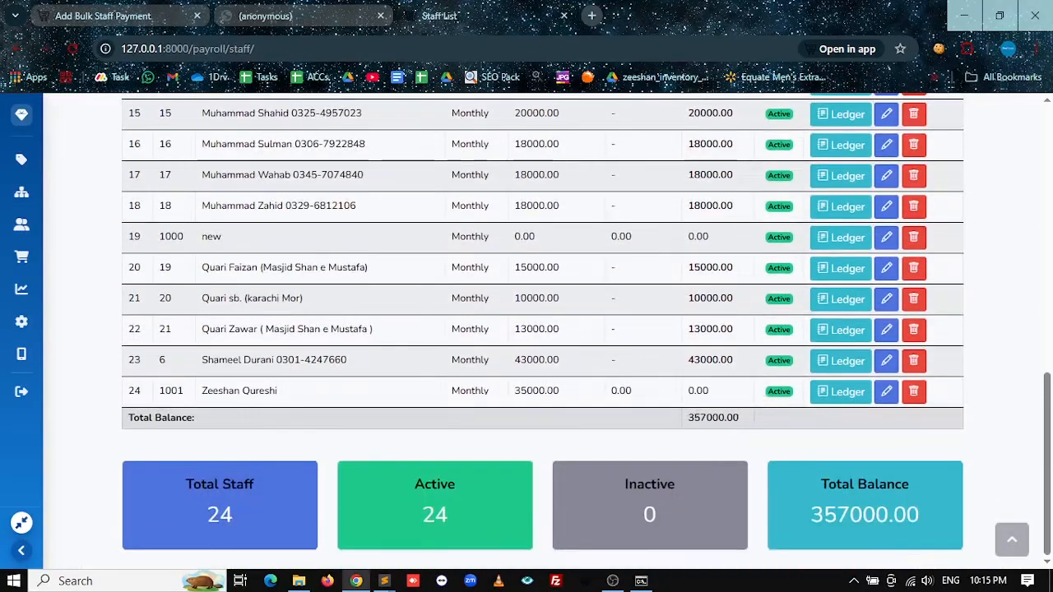
scroll(543, 331, "up", 7)
left_click(237, 8)
left_click(169, 7)
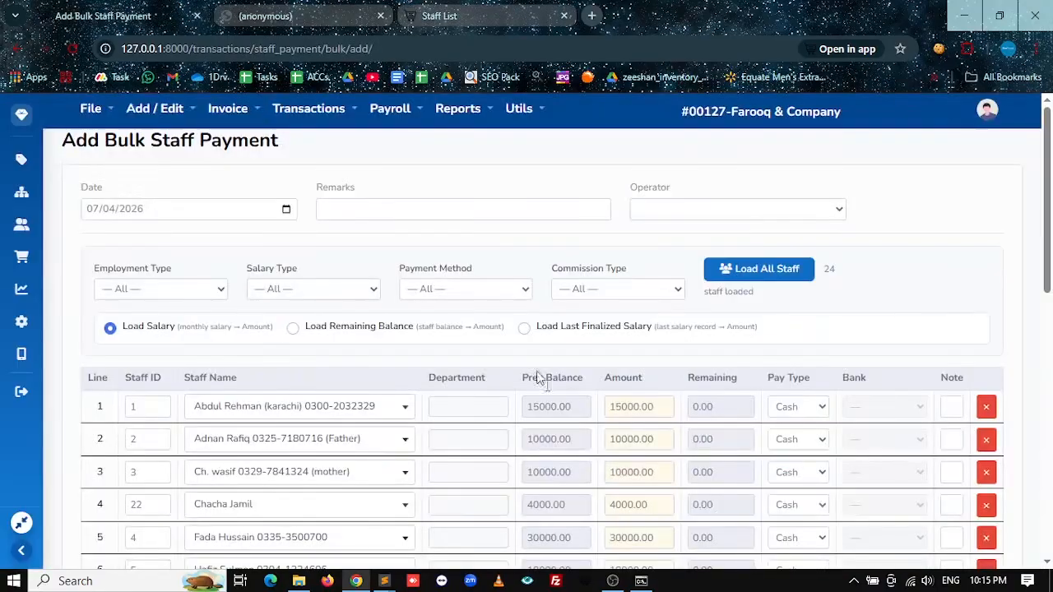
scroll(519, 344, "down", 8)
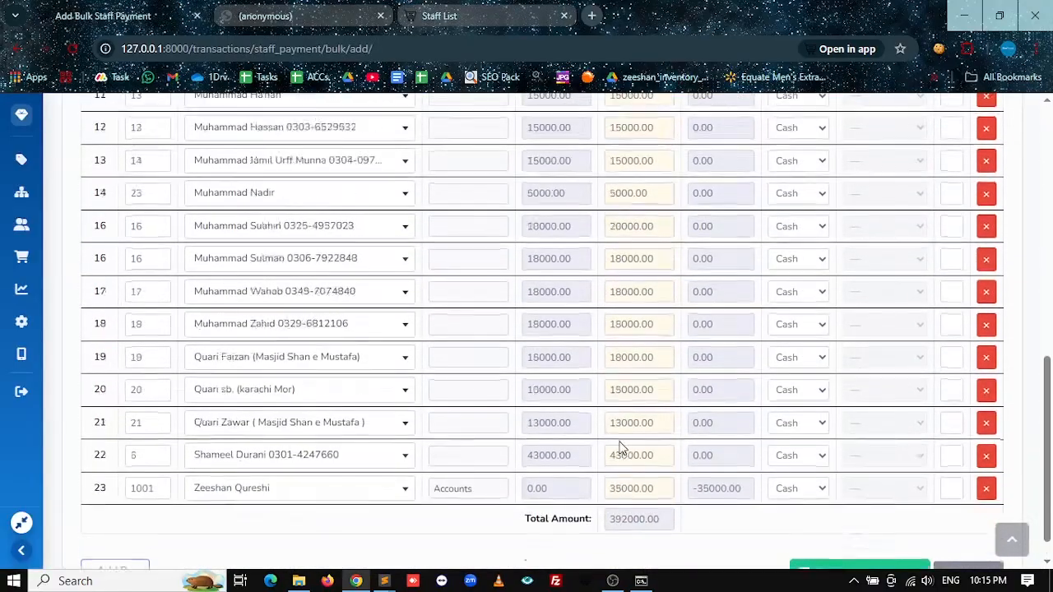
scroll(621, 448, "up", 5)
scroll(621, 448, "down", 5)
scroll(621, 448, "up", 6)
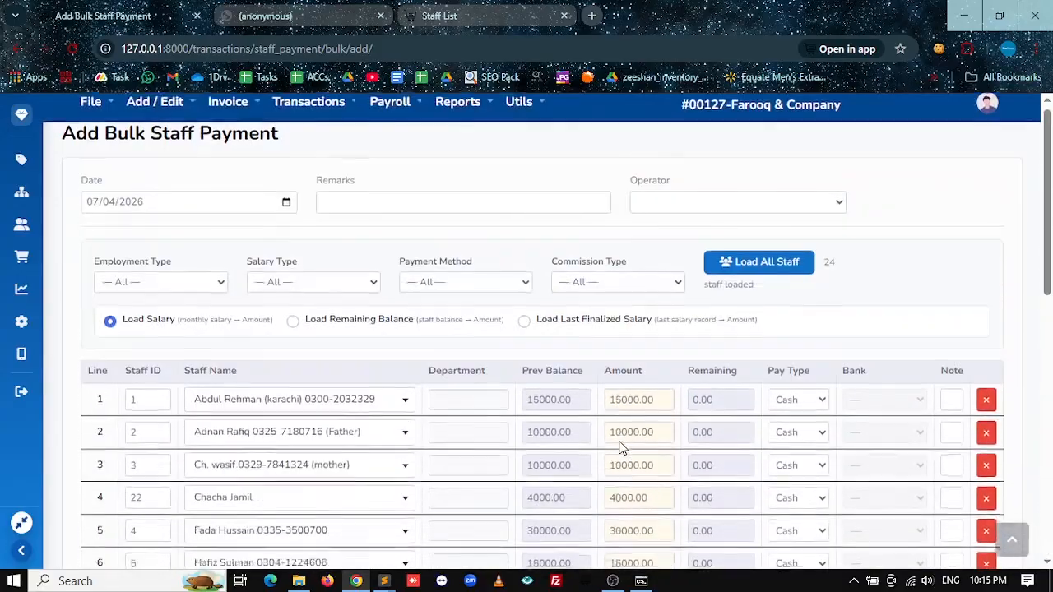
double_click(634, 407)
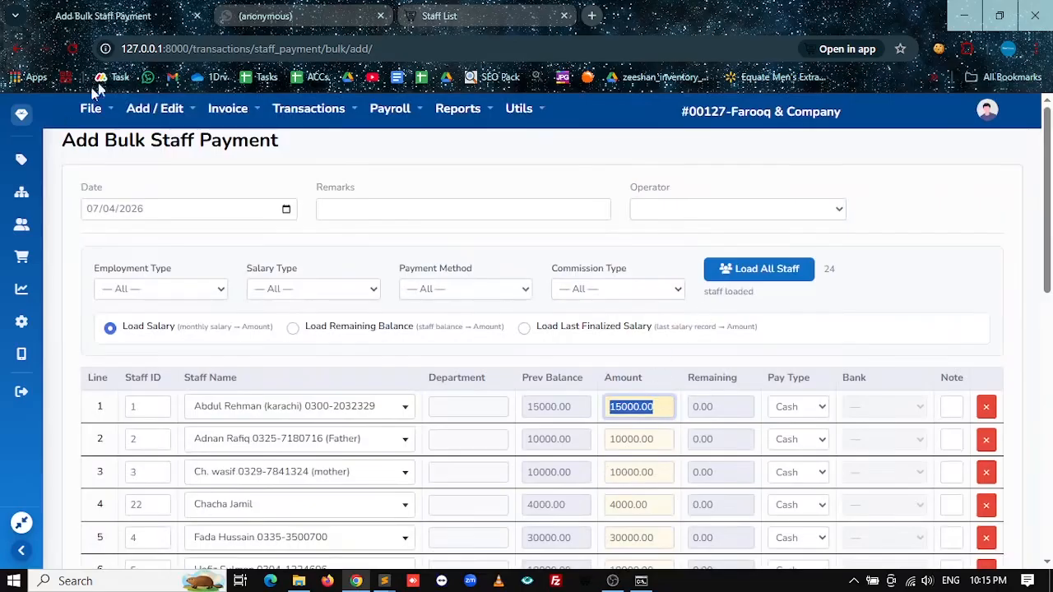
Step: Reload the form and enter a first line for a staff member found by 's' with 10000
left_click(72, 49)
left_click(228, 407)
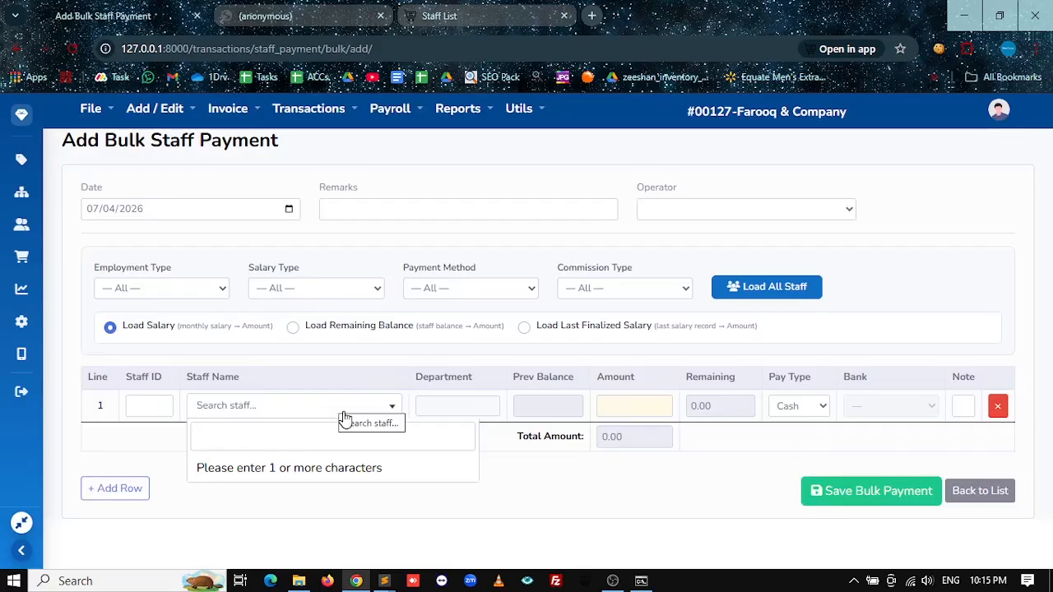
type("s")
key("Return")
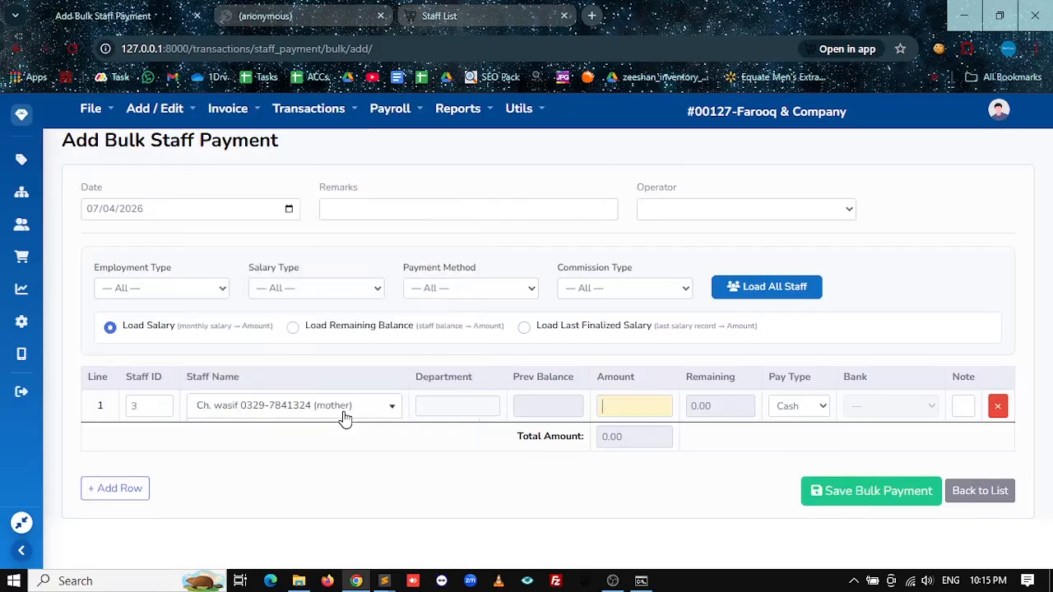
type("10000")
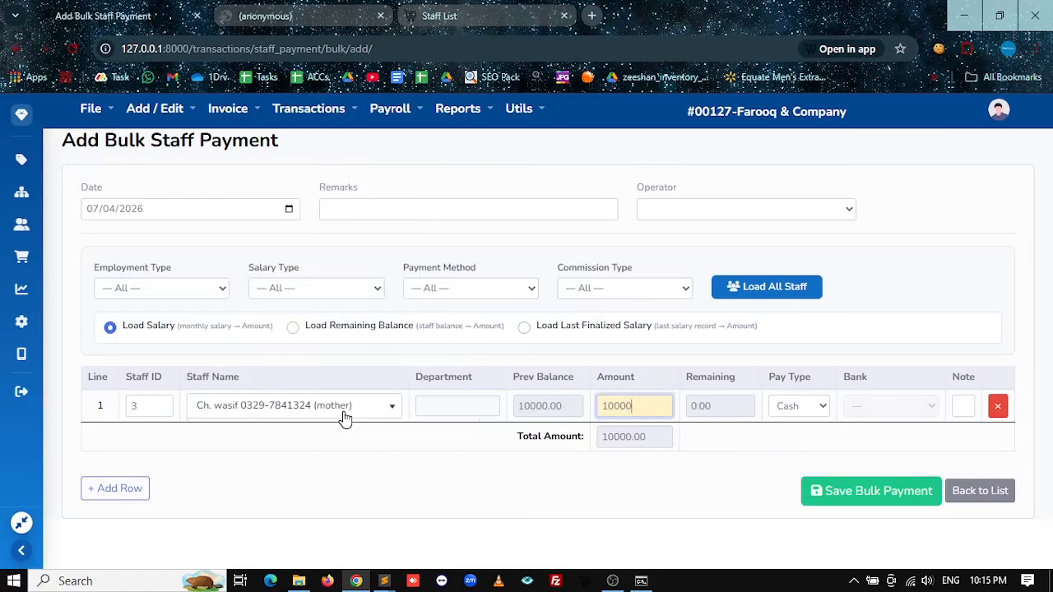
key("Tab")
key("Tab")
key("Tab")
key("Tab")
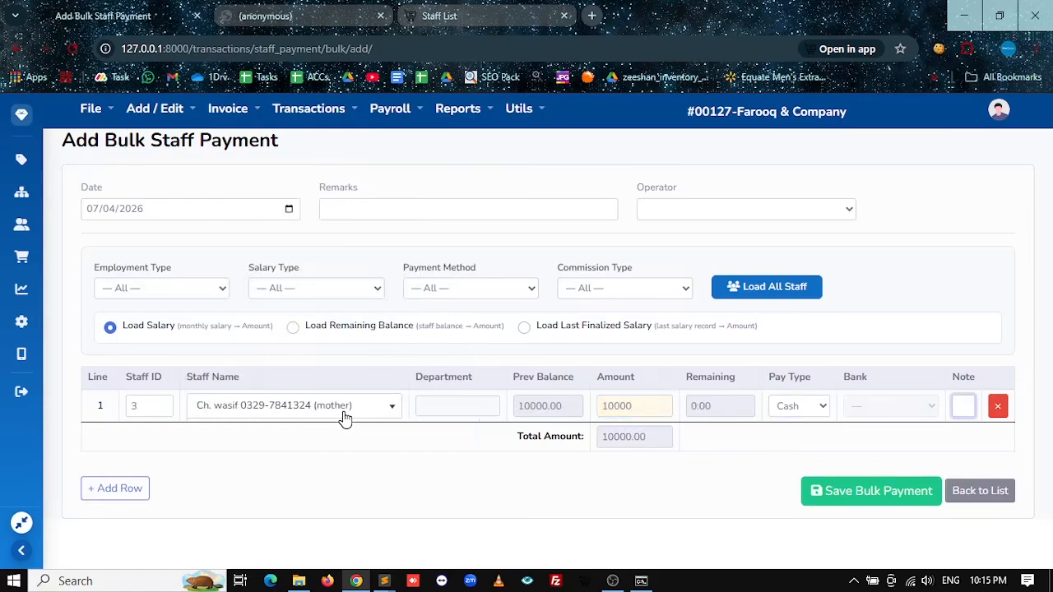
Step: Add a second staff line paying 15000, then reload to discard the manual lines
key("Tab")
type("s")
key("Down")
key("Return")
type("15000")
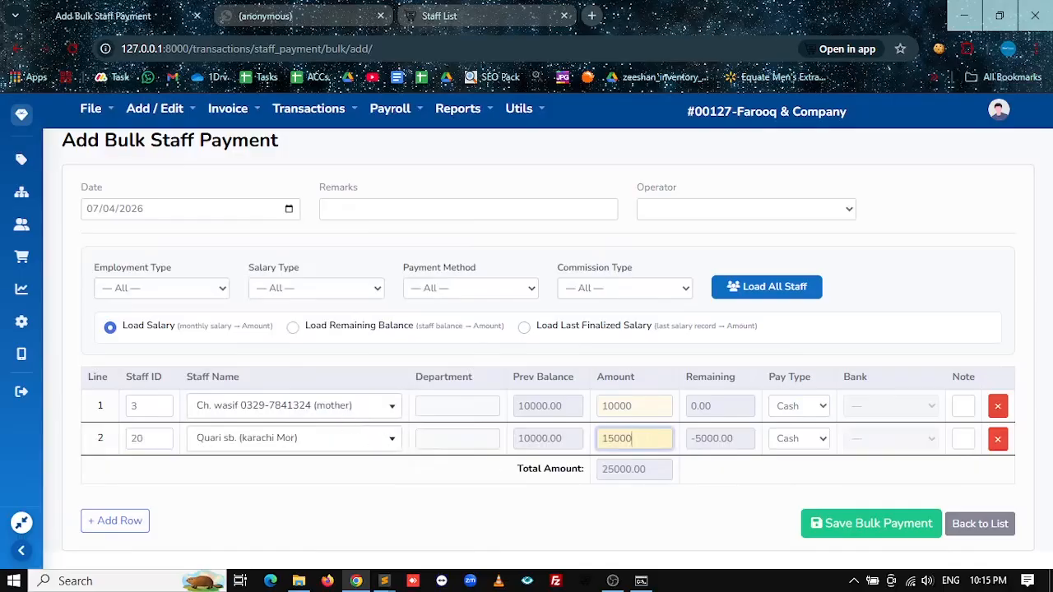
left_click(76, 50)
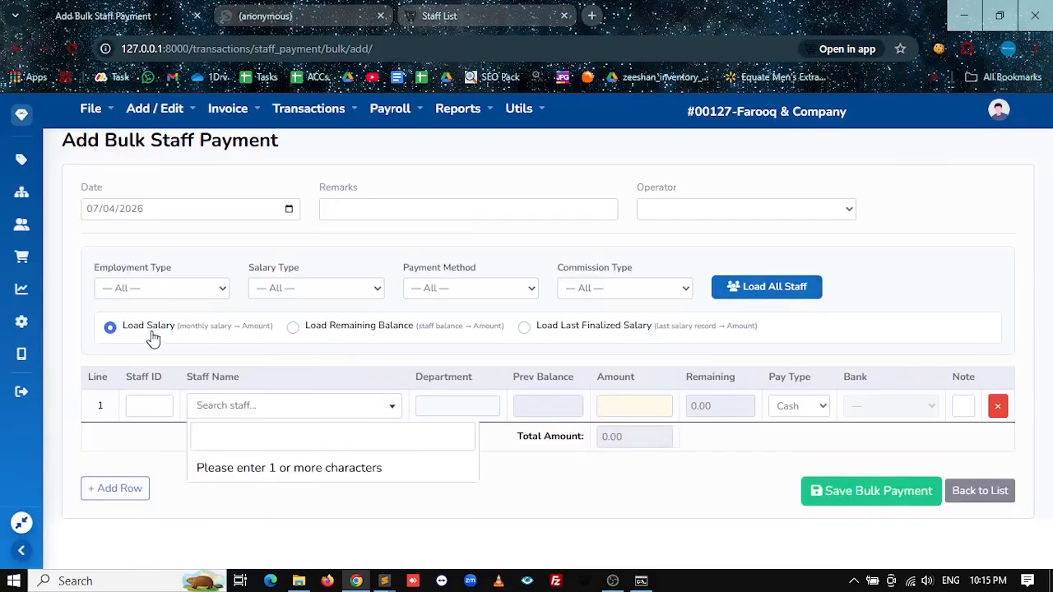
left_click(634, 407)
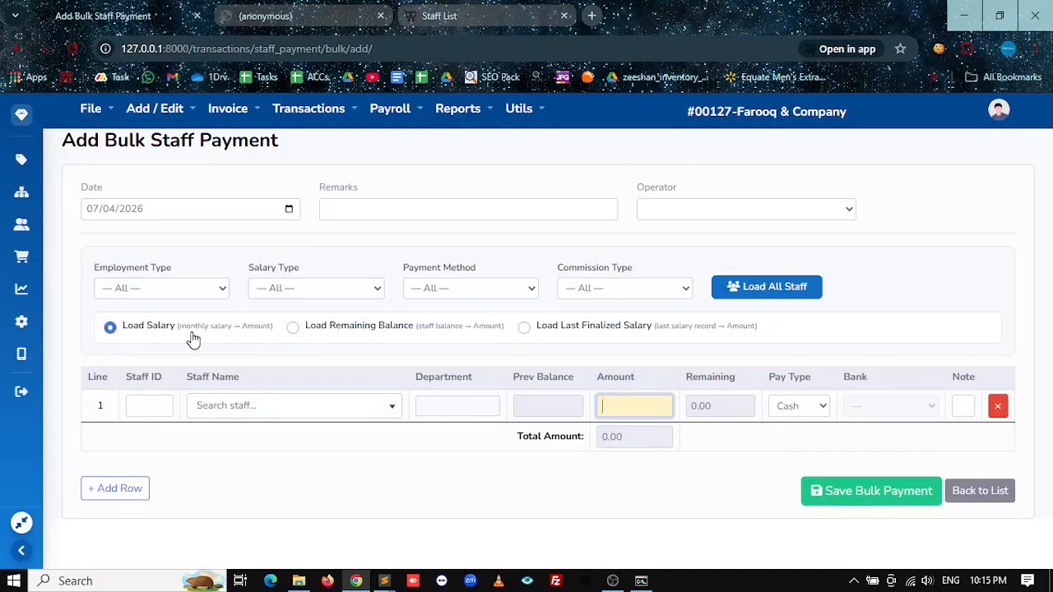
left_click(474, 12)
left_click(569, 222)
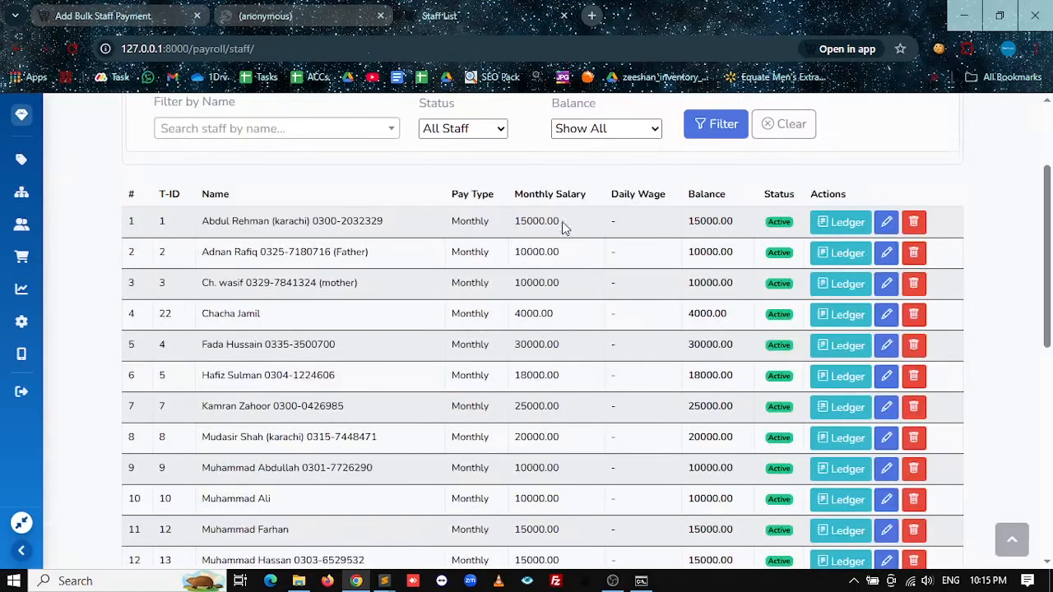
left_click_drag(566, 220, 516, 235)
left_click(691, 219)
left_click_drag(561, 222, 493, 224)
double_click(719, 220)
left_click_drag(563, 227, 515, 240)
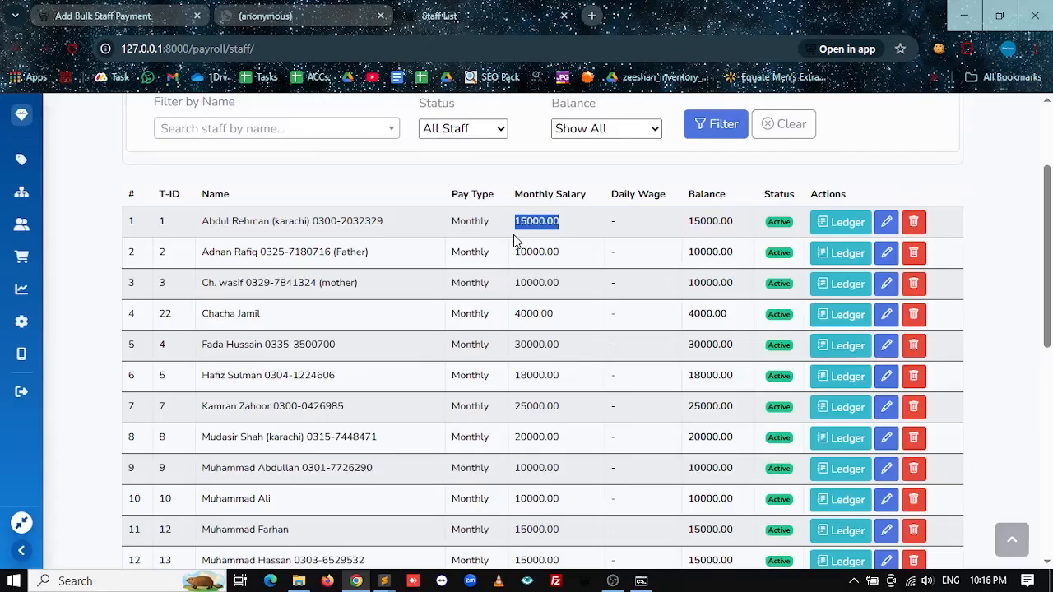
double_click(703, 221)
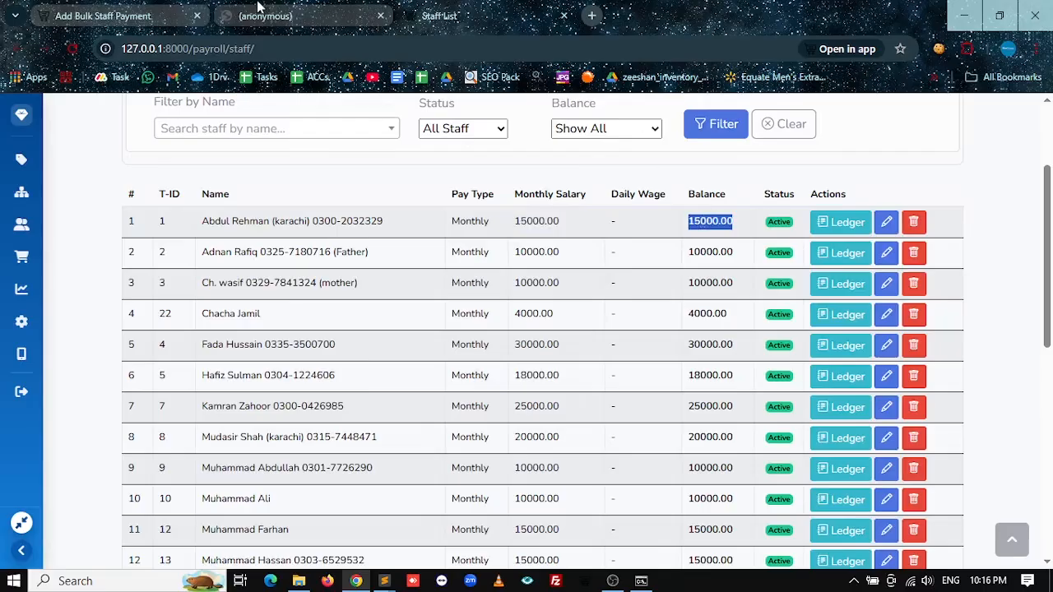
key("ctrl+1")
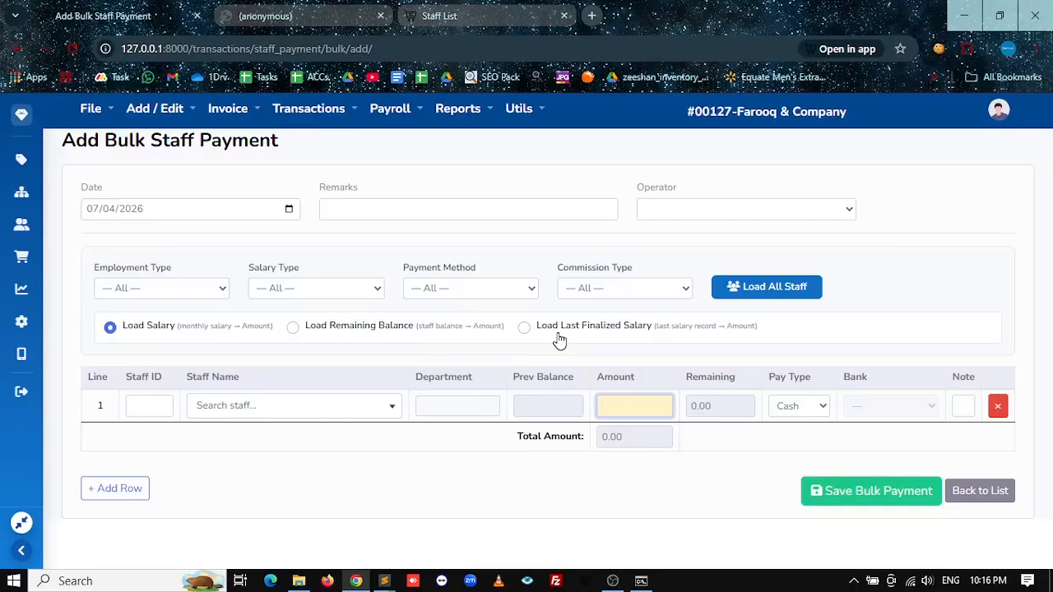
left_click(285, 11)
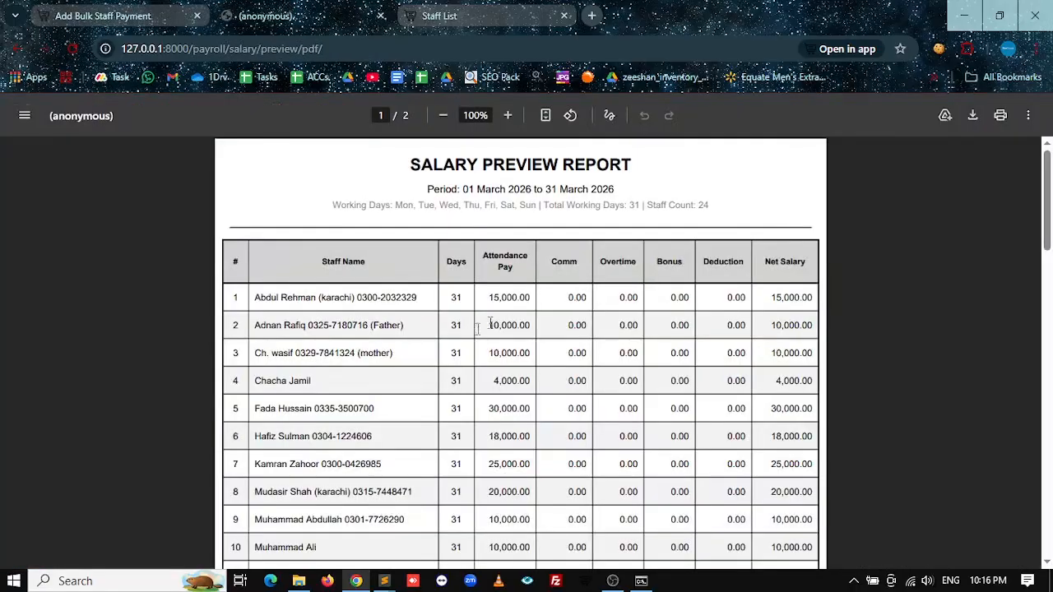
scroll(560, 294, "down", 5)
scroll(658, 323, "up", 3)
scroll(658, 323, "up", 2)
scroll(756, 399, "down", 10)
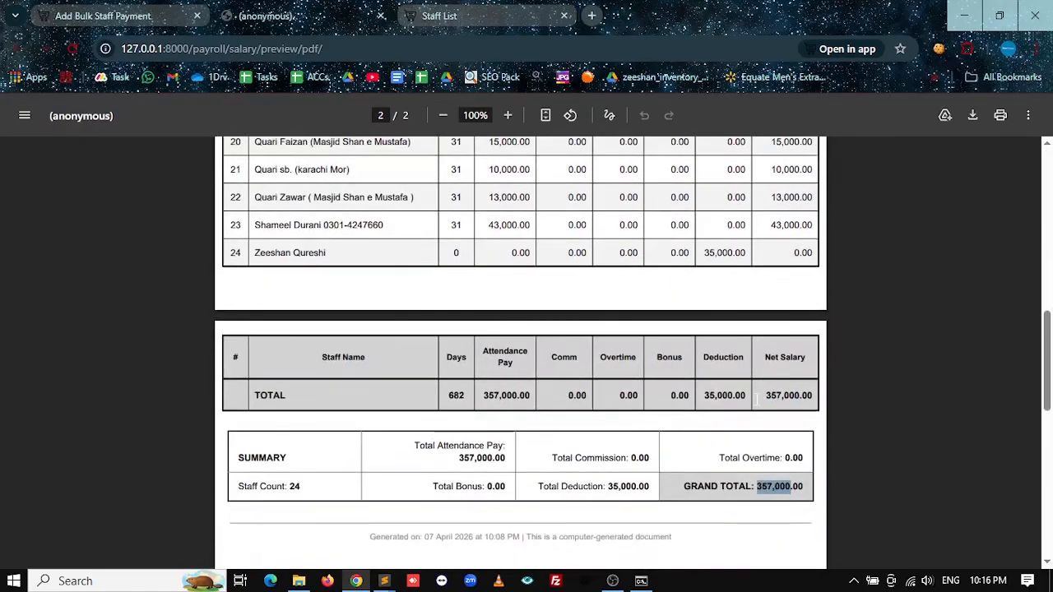
scroll(665, 305, "up", 1)
left_click(88, 12)
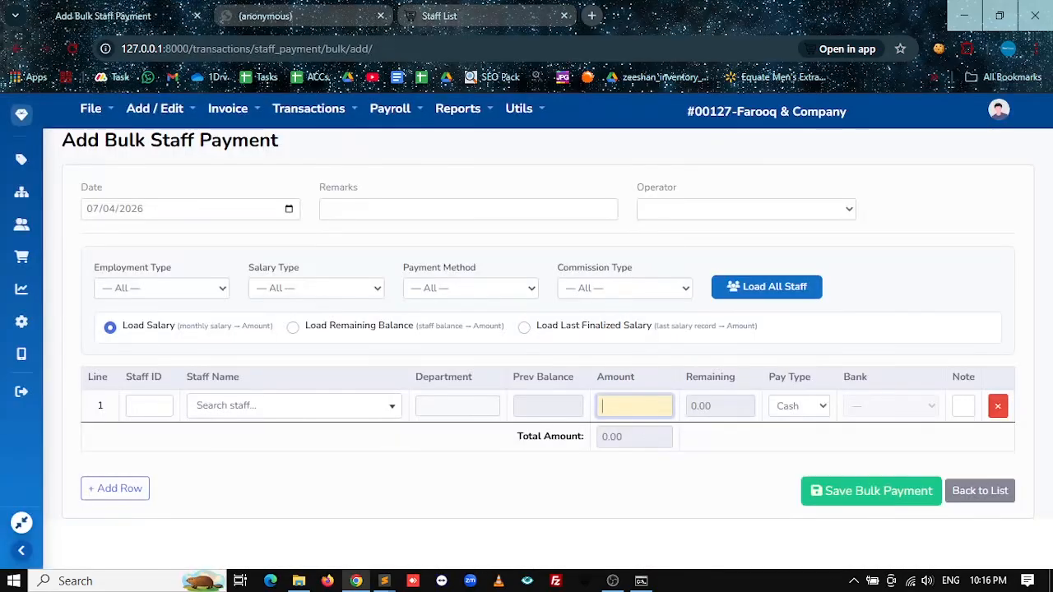
Step: Try Load Last Finalized Salary, then reload all staff with Load Salary monthly amounts
left_click(555, 333)
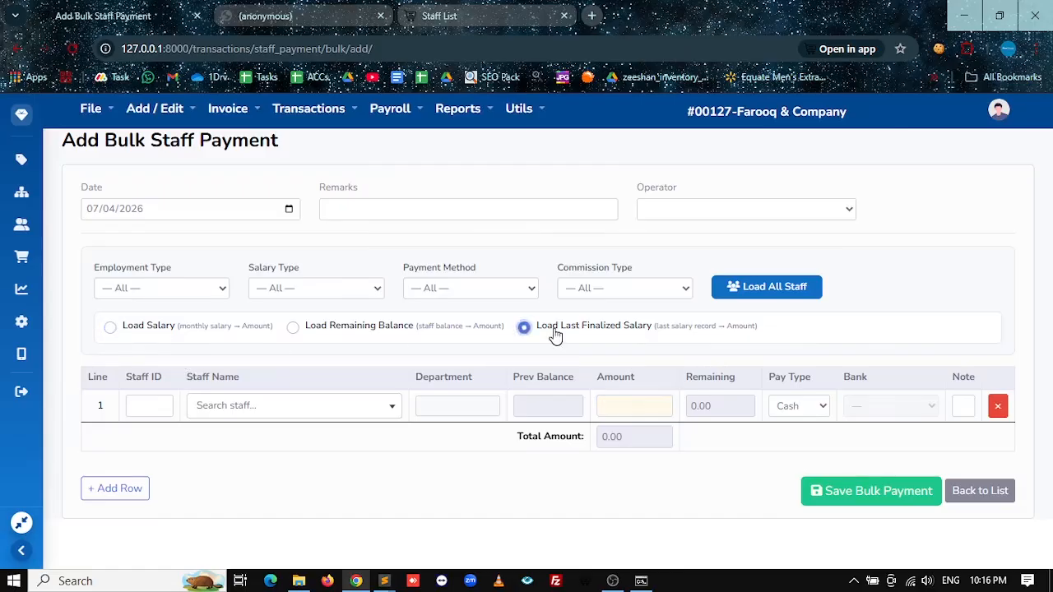
left_click(754, 293)
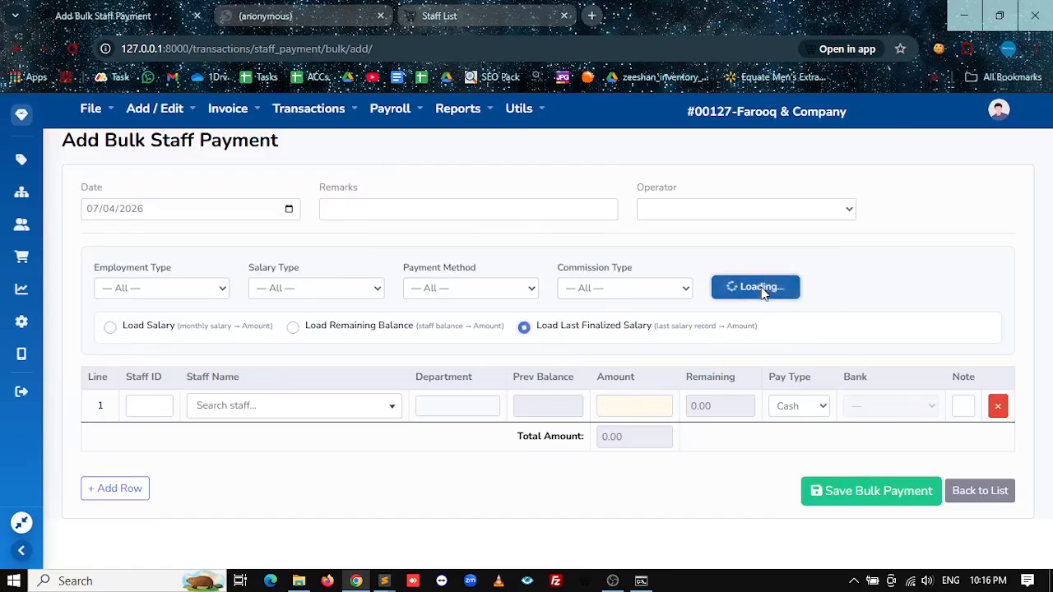
scroll(203, 364, "up", 1)
scroll(164, 263, "down", 1)
left_click(145, 174)
left_click(765, 116)
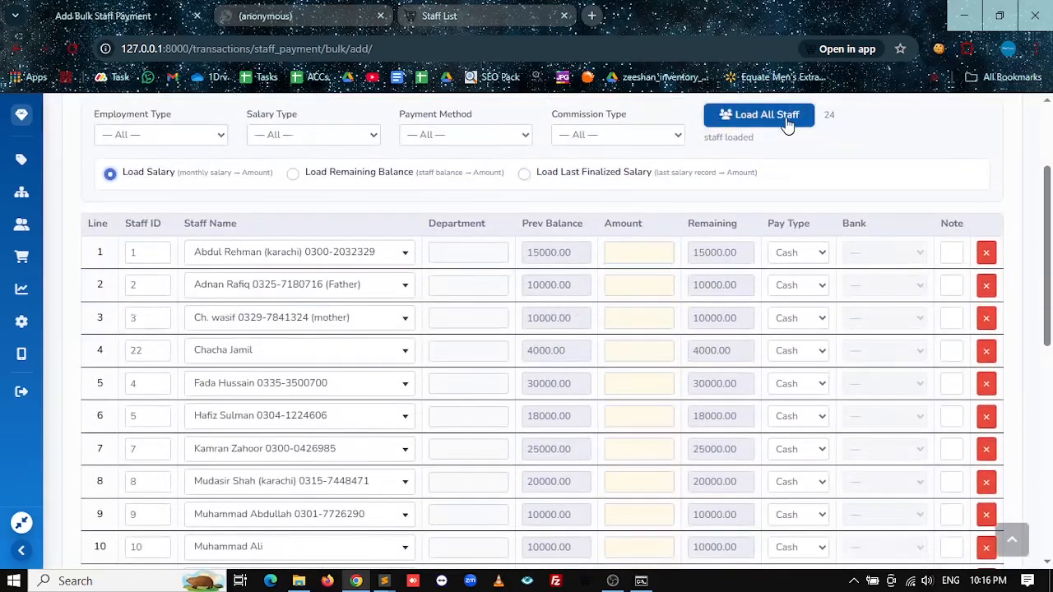
Step: Delete the 'new' placeholder and the Accounts row, leaving a 357000.00 total
scroll(637, 372, "down", 4)
scroll(636, 370, "down", 3)
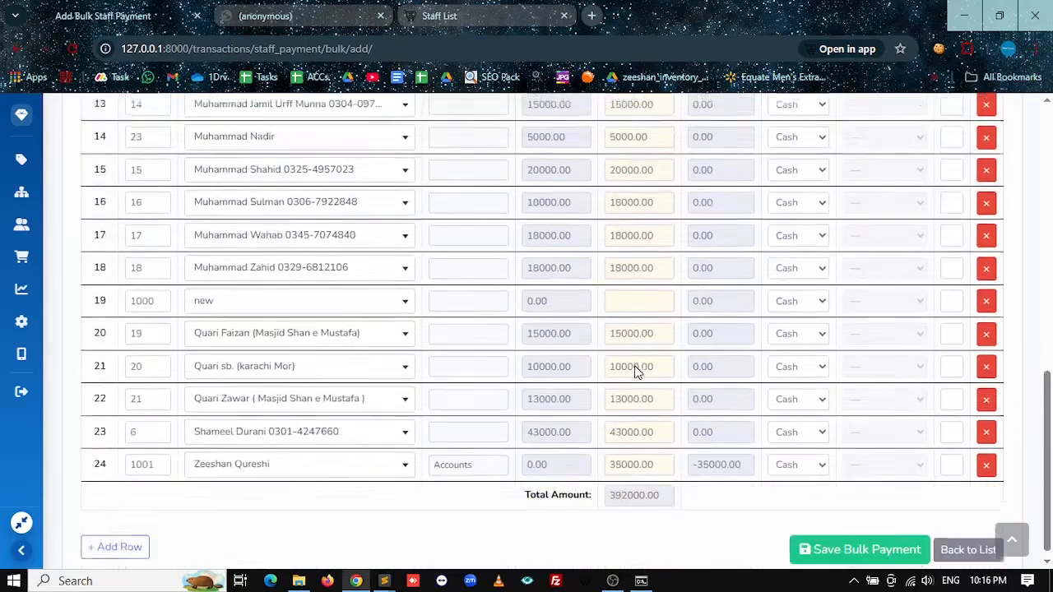
scroll(852, 422, "up", 1)
left_click(985, 370)
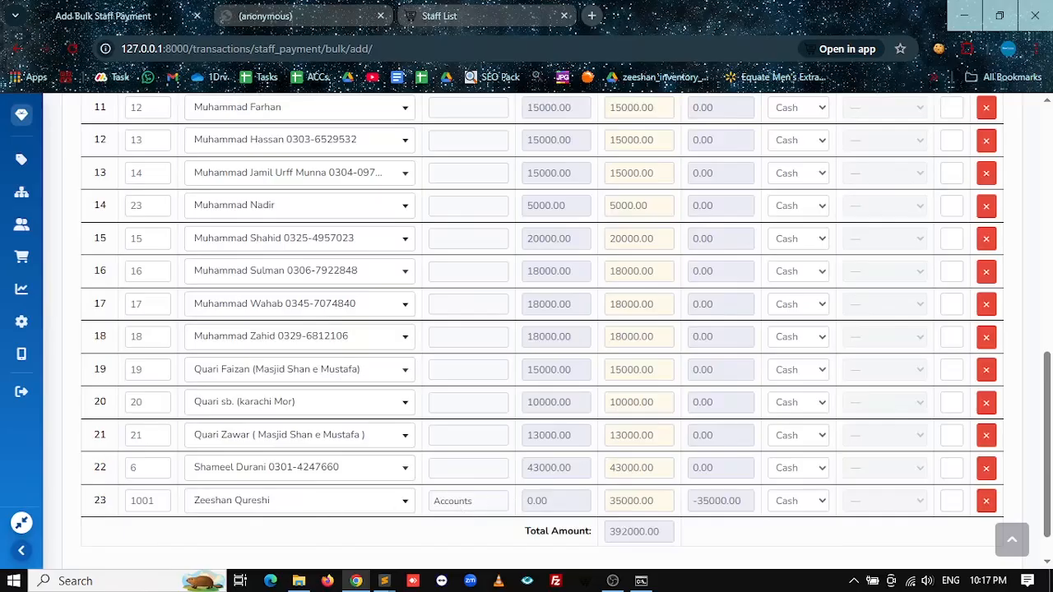
left_click(984, 501)
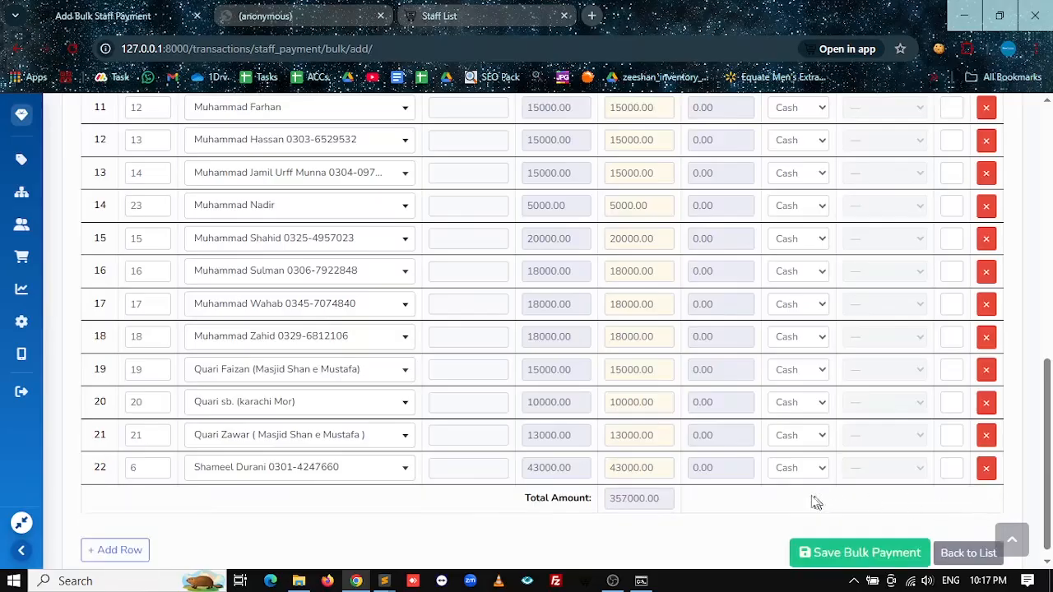
Step: Review the salary preview PDF's grand total and row 24's 35,000.00 deduction
left_click(362, 16)
scroll(749, 516, "down", 5)
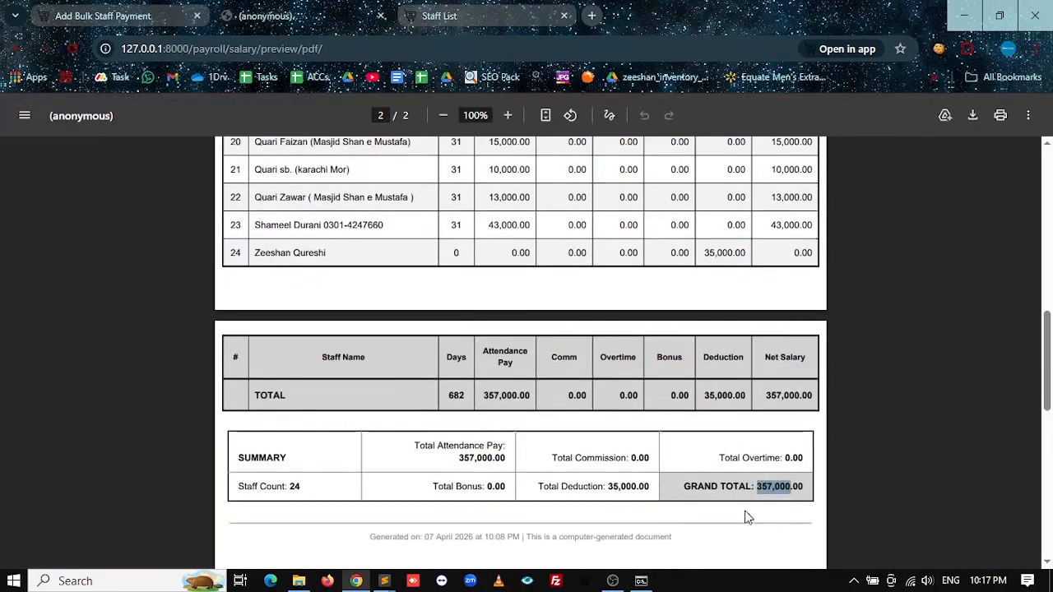
left_click(748, 516)
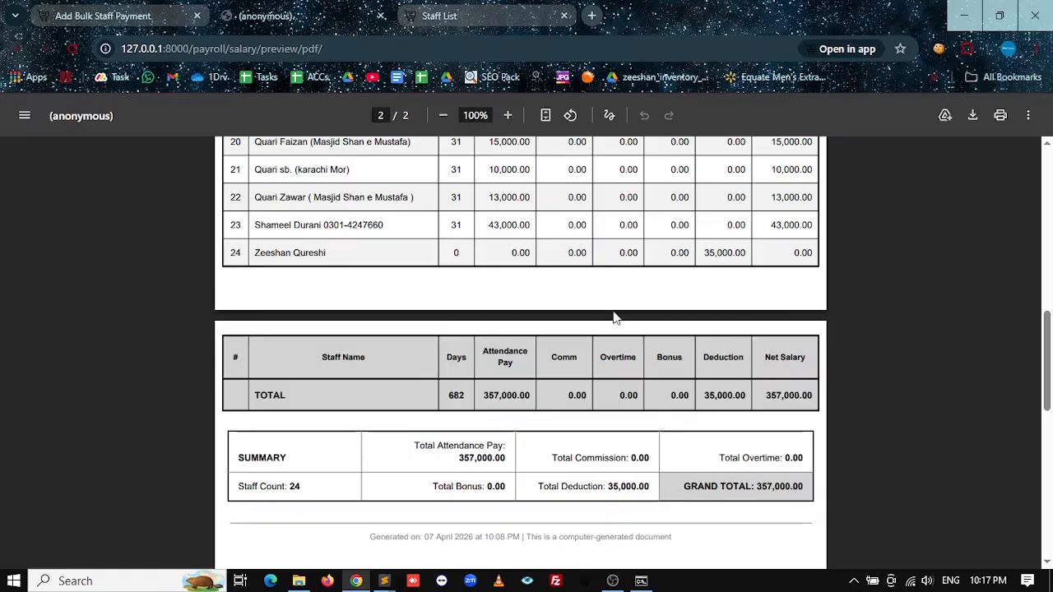
scroll(564, 350, "up", 15)
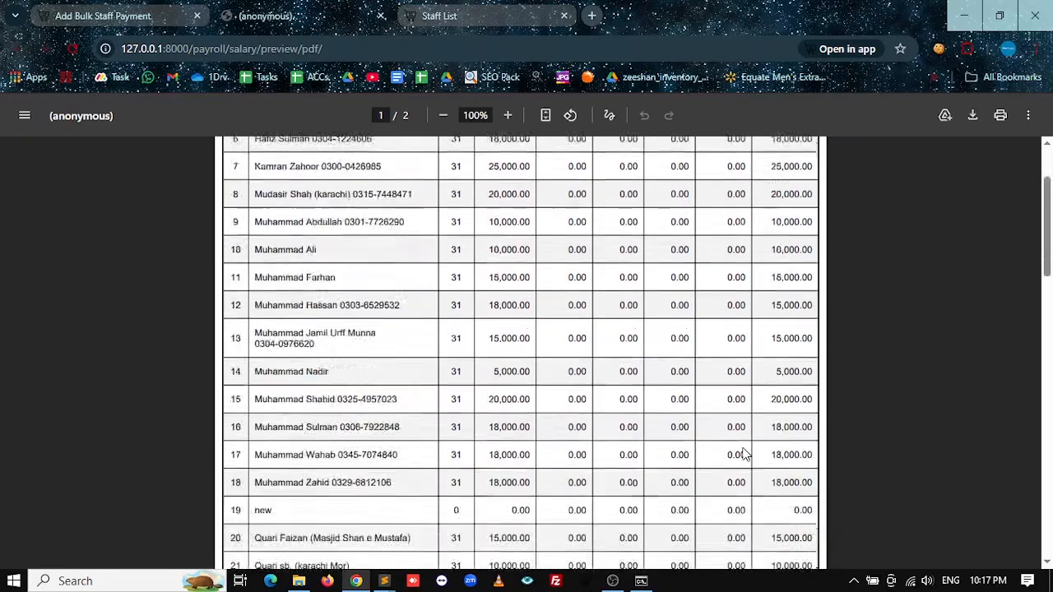
double_click(728, 261)
scroll(705, 328, "down", 15)
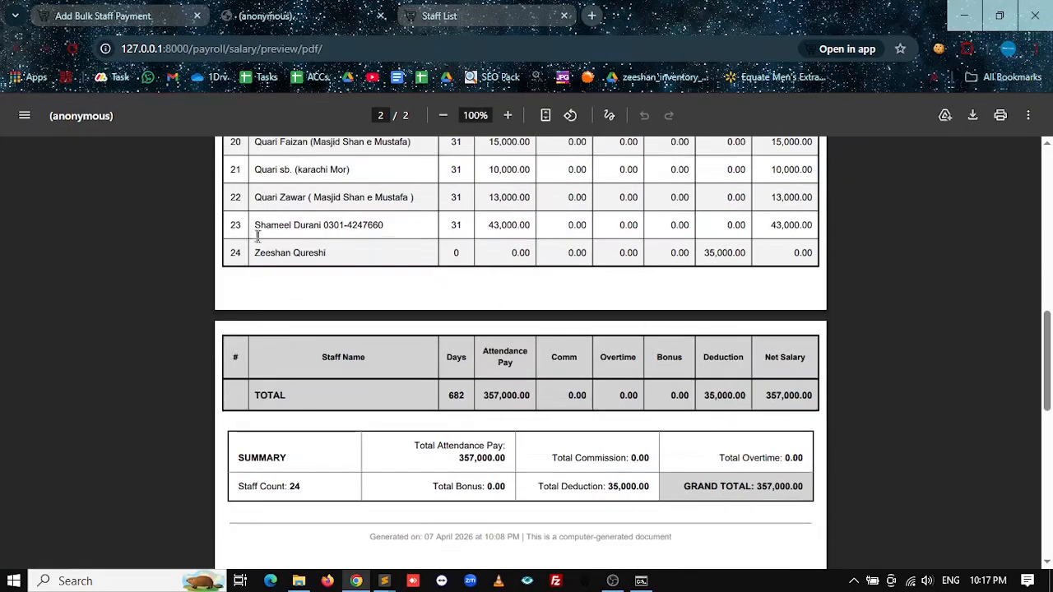
left_click_drag(260, 252, 315, 269)
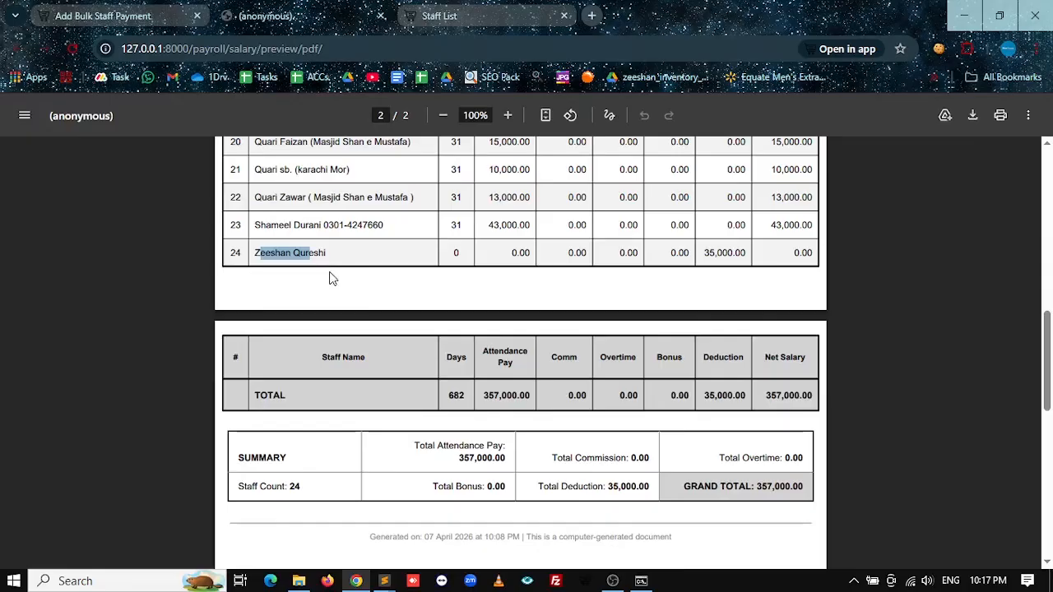
left_click_drag(706, 252, 743, 253)
scroll(546, 348, "up", 3)
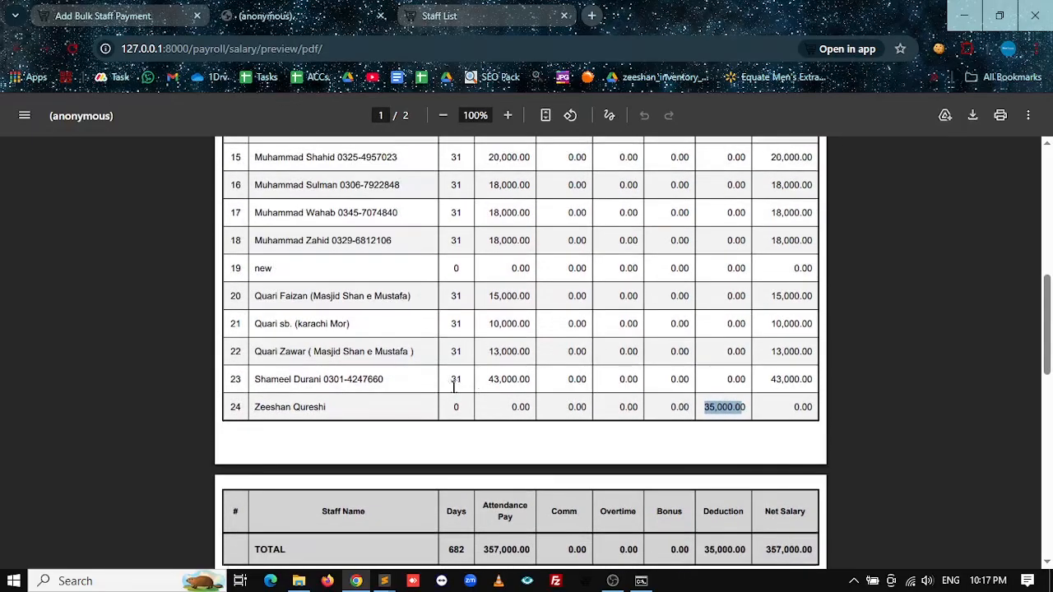
left_click_drag(450, 383, 812, 380)
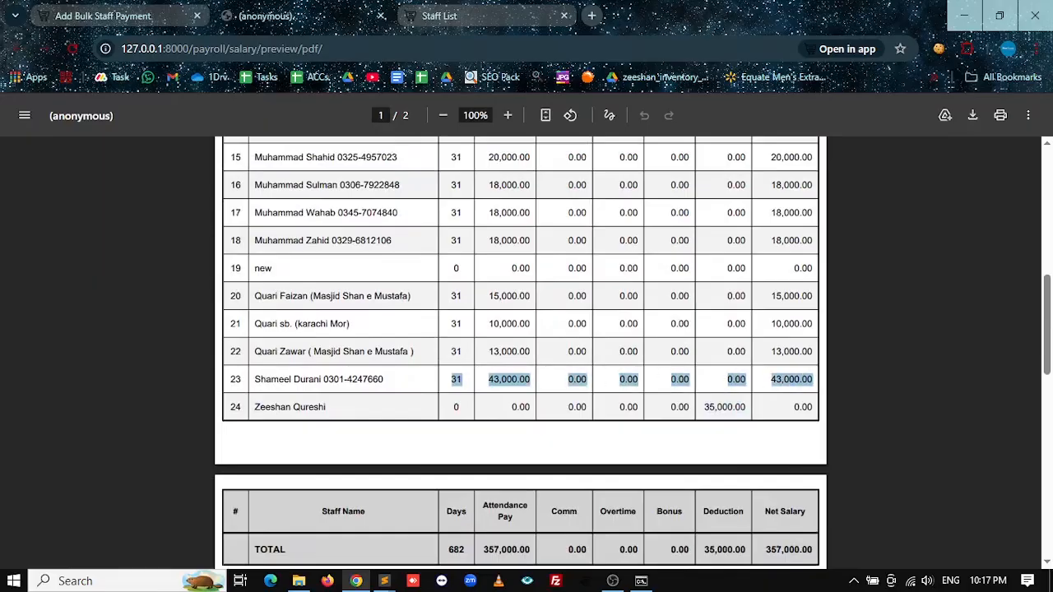
left_click(452, 410)
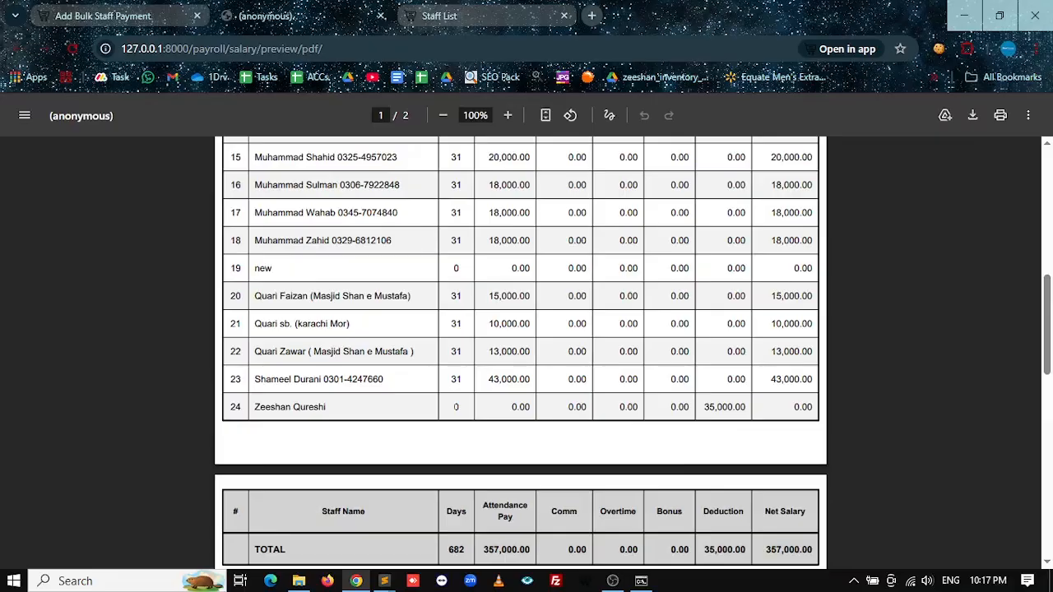
left_click_drag(701, 408, 746, 417)
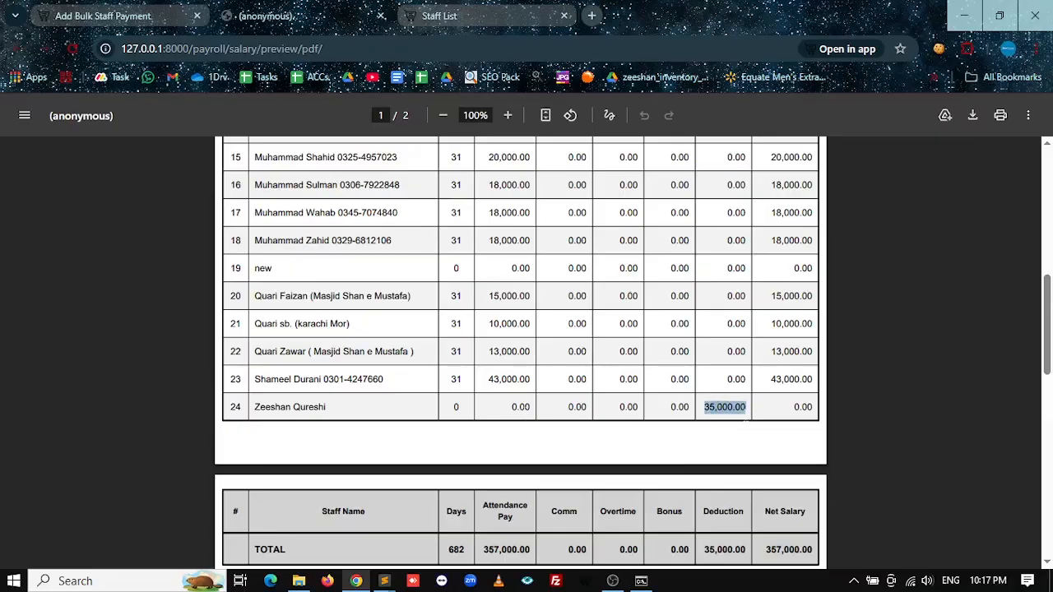
left_click(794, 418)
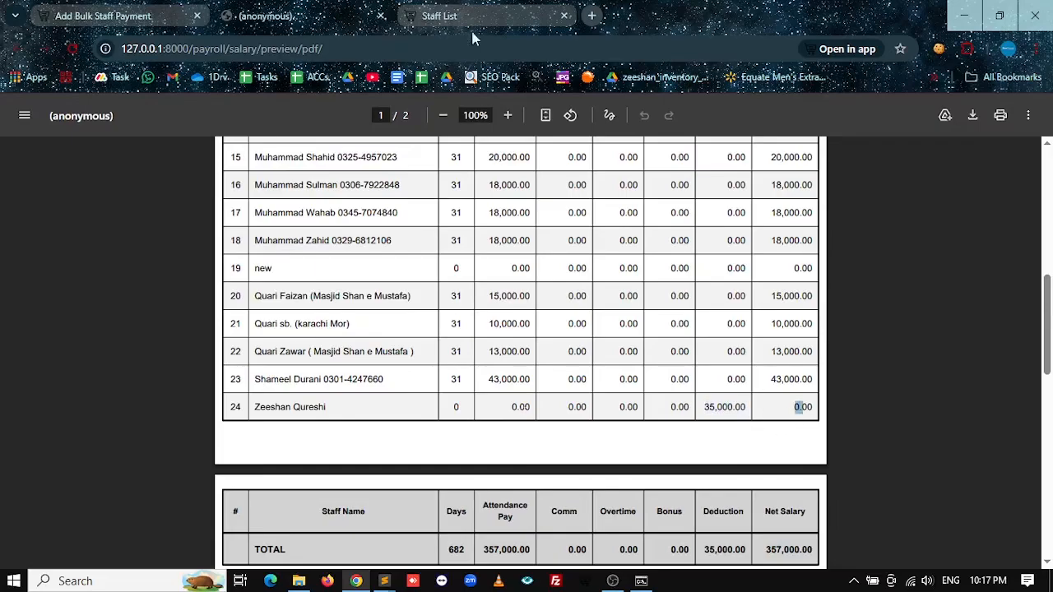
Step: Reload all staff into the bulk payment form and check its 392000.00 total
left_click(107, 18)
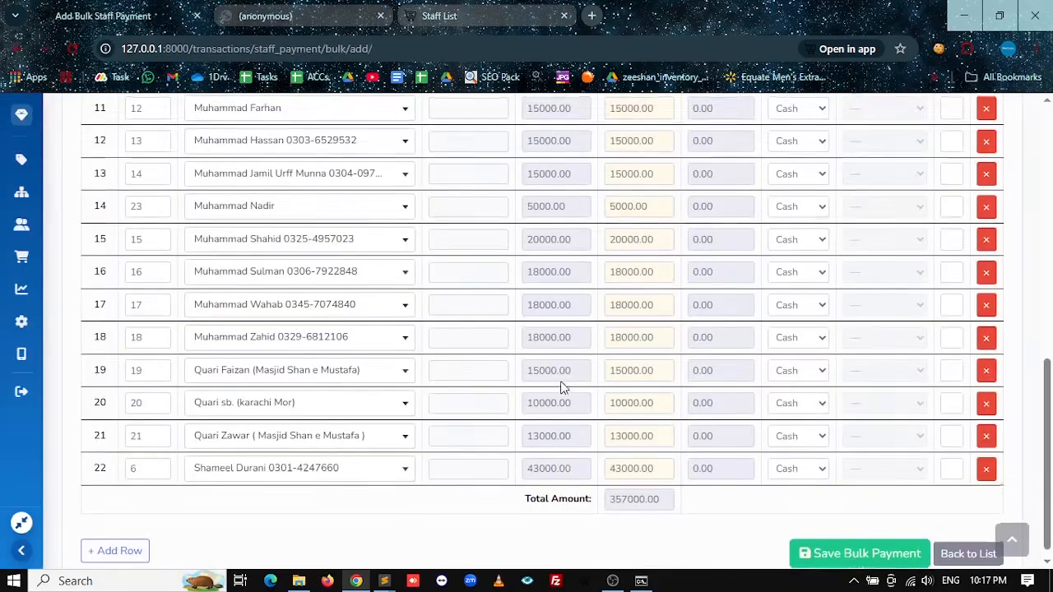
scroll(565, 388, "up", 10)
left_click(744, 270)
scroll(755, 306, "down", 9)
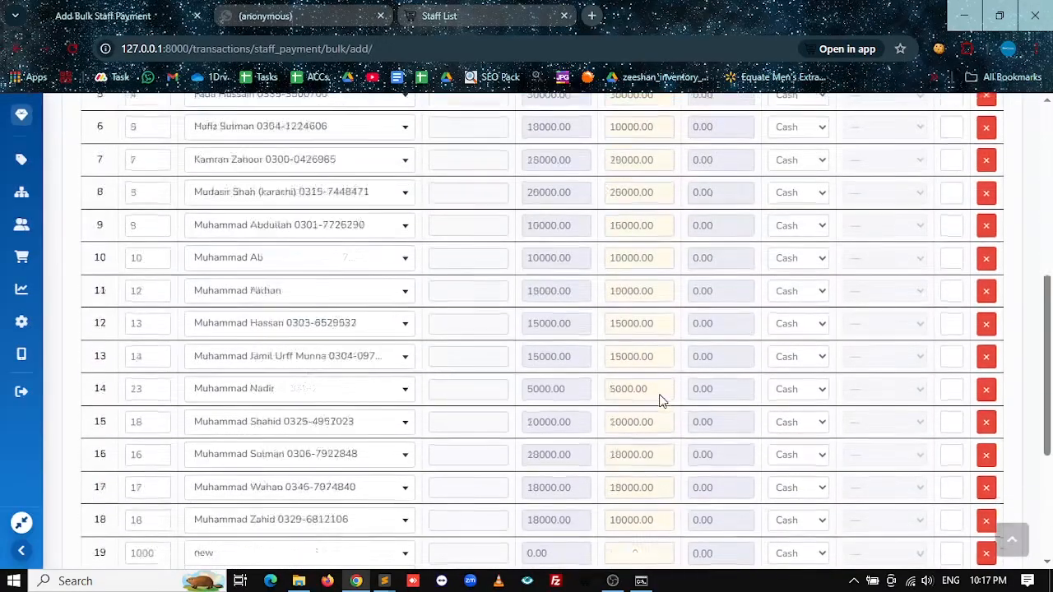
double_click(629, 486)
Step: Compare the salary preview's net salary figures with the form, then return to it
left_click(308, 5)
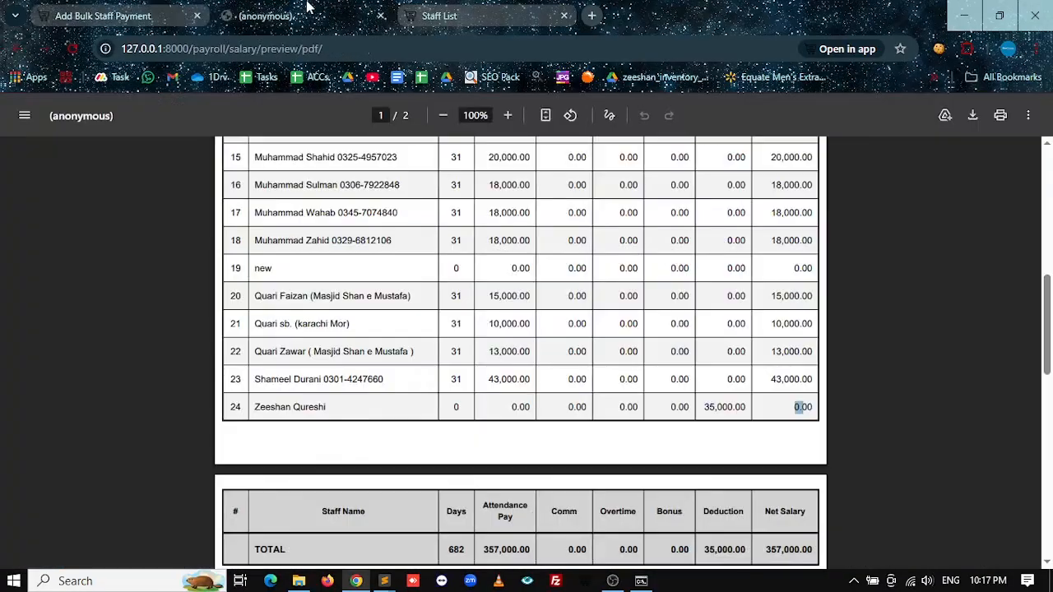
scroll(622, 444, "down", 4)
scroll(767, 325, "up", 2)
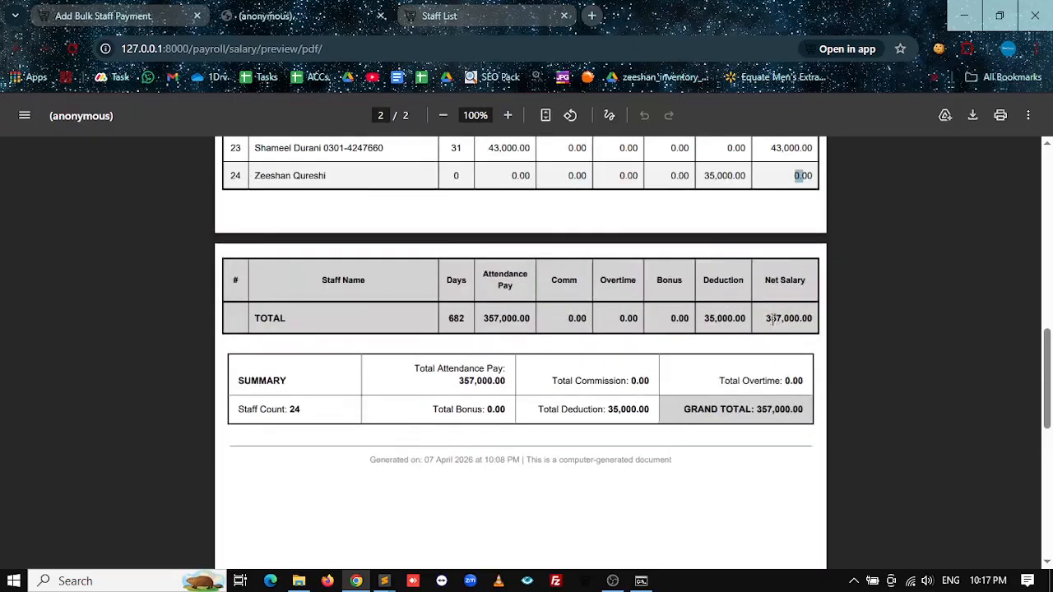
left_click_drag(765, 317, 812, 319)
scroll(325, 327, "up", 2)
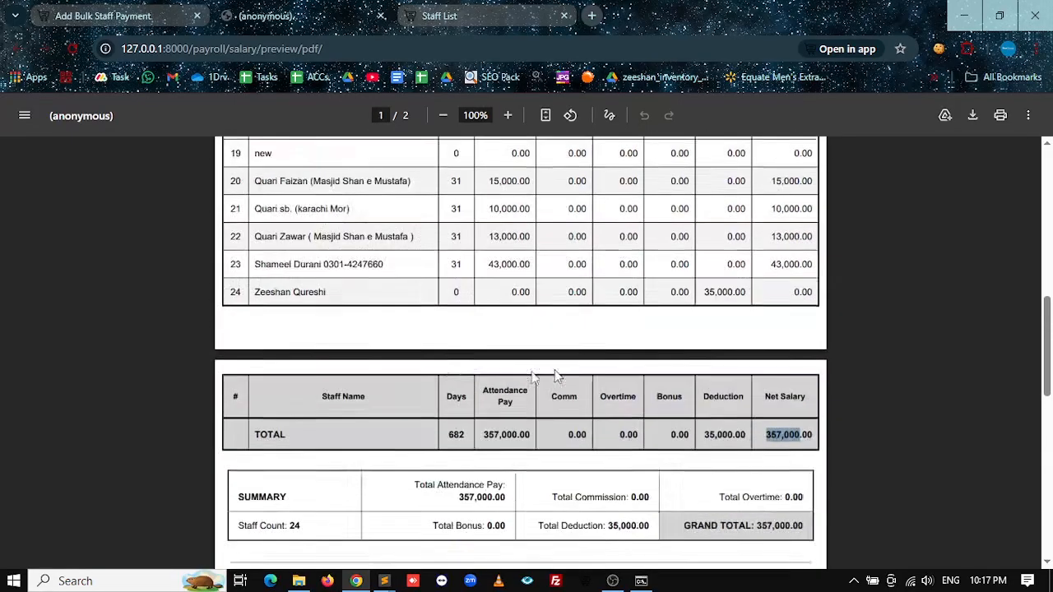
left_click(775, 333)
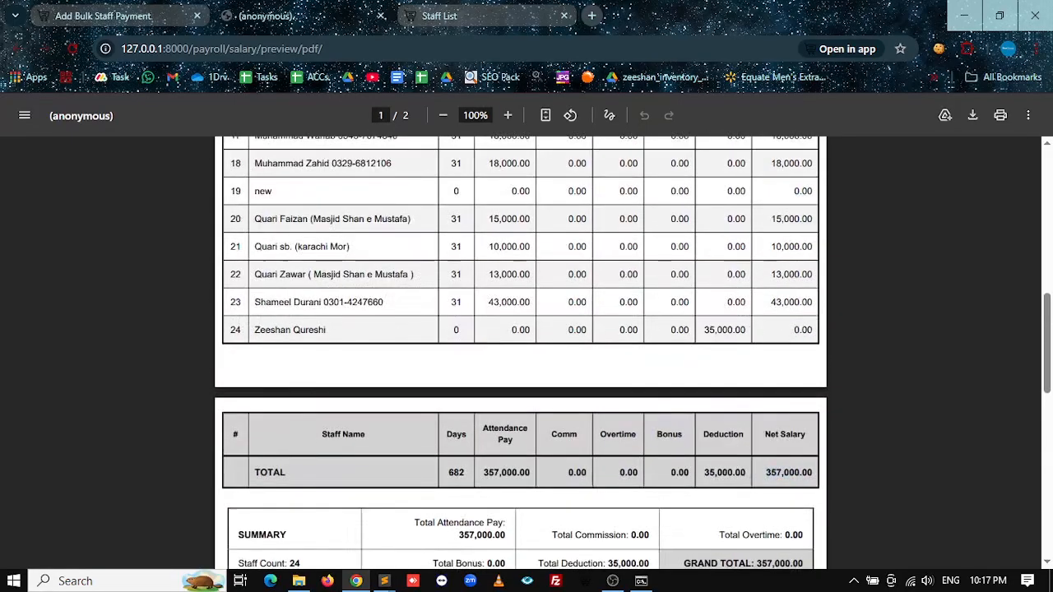
left_click(142, 9)
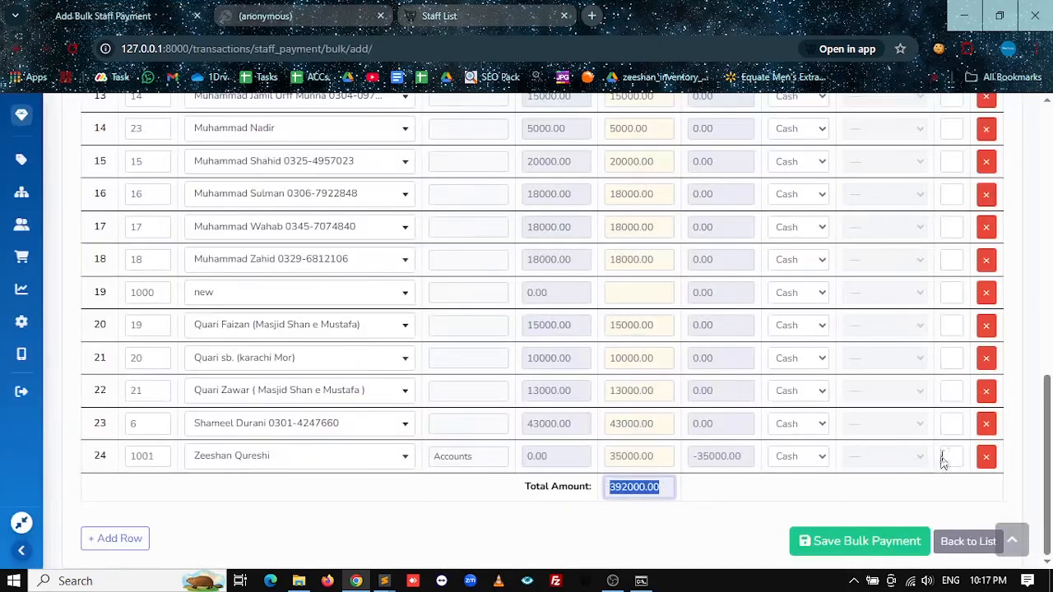
Step: Remove the zero-balance row 24 and the empty 'new' row from the bulk payment
left_click(987, 462)
scroll(669, 507, "up", 3)
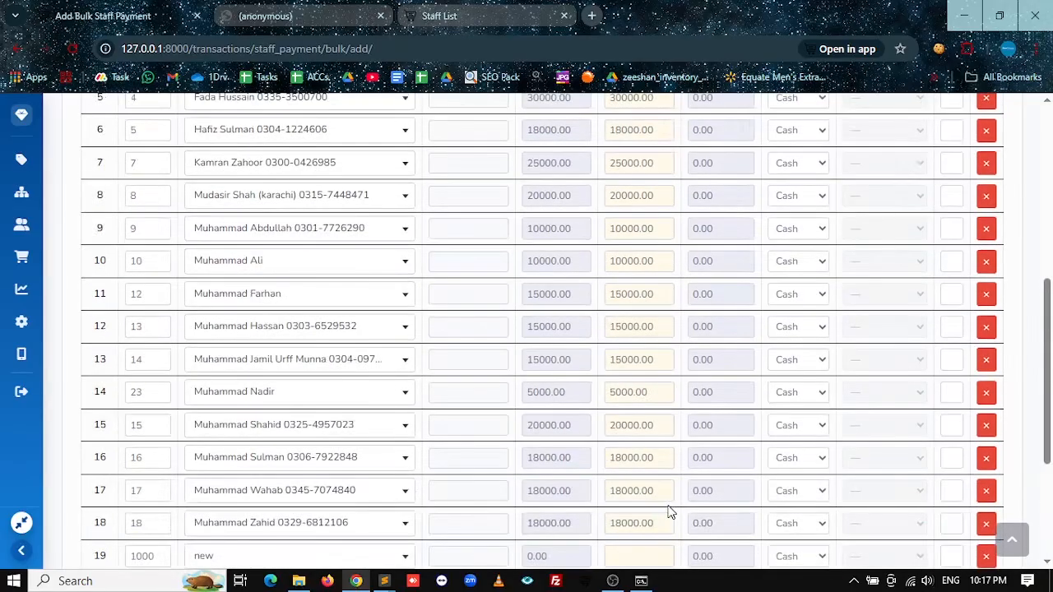
scroll(687, 527, "down", 5)
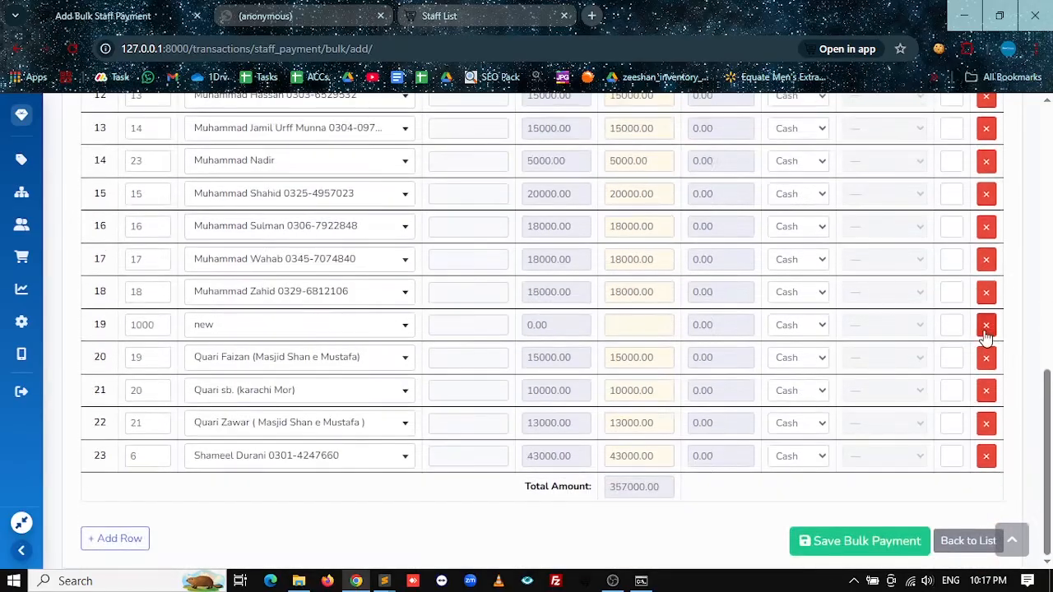
left_click(983, 325)
scroll(847, 422, "up", 10)
scroll(630, 419, "down", 5)
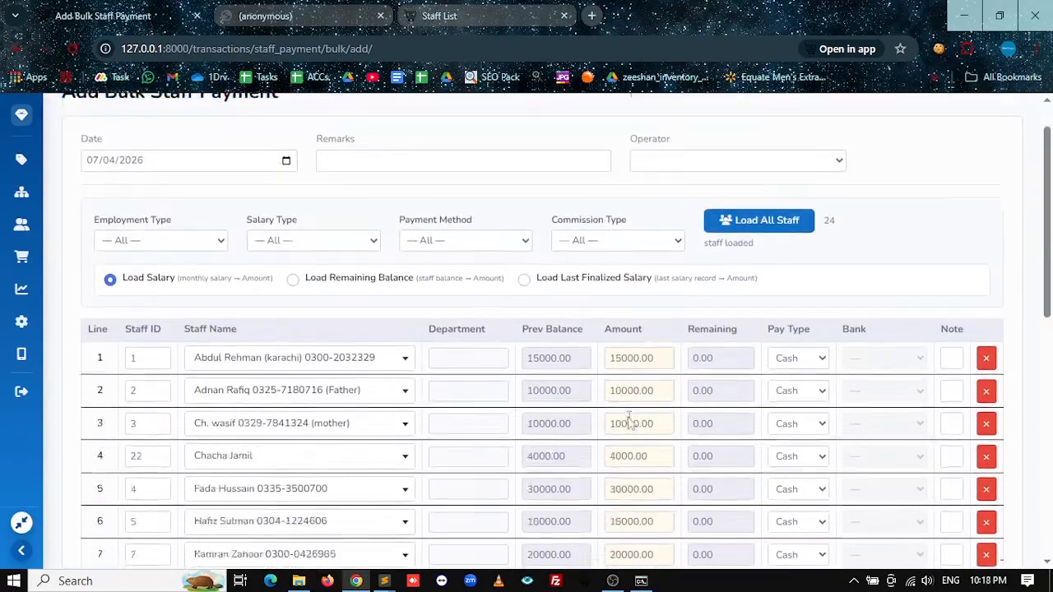
scroll(619, 444, "down", 4)
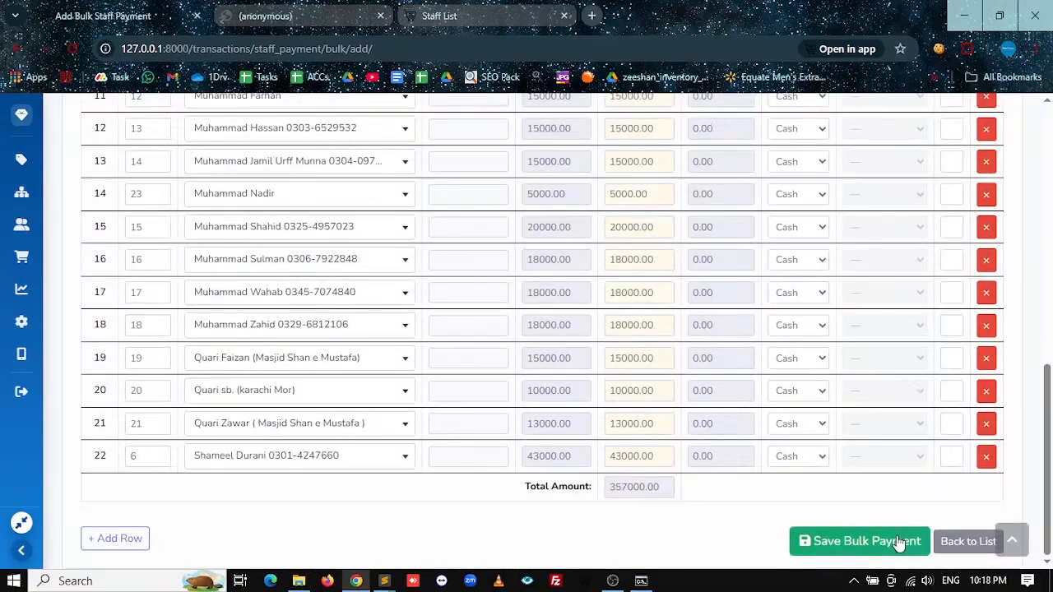
Step: Save bulk staff payment #1 at 357000.00 and switch to the Staff List
left_click(896, 542)
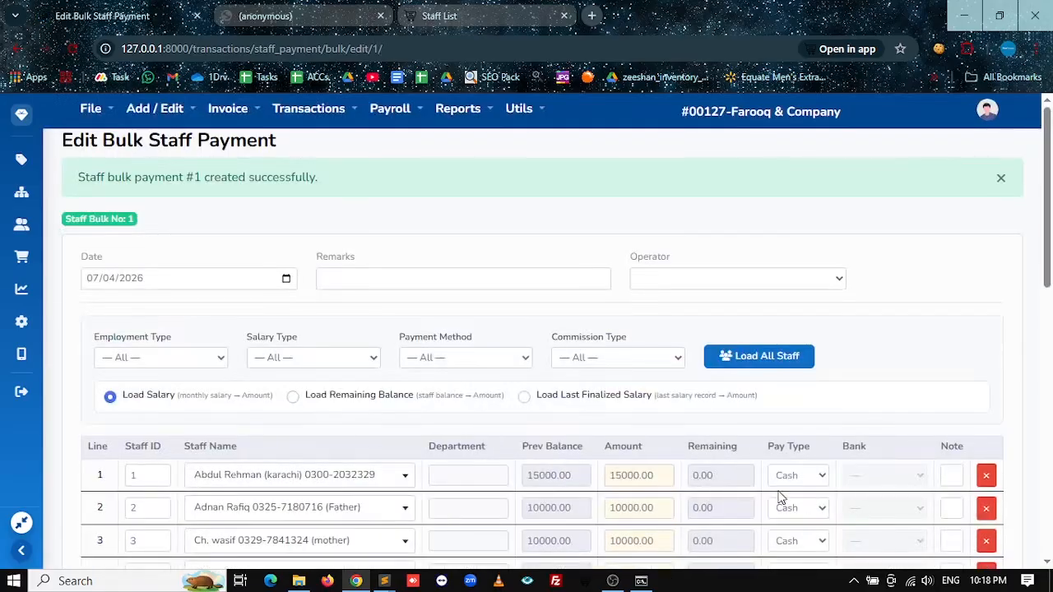
left_click(354, 16)
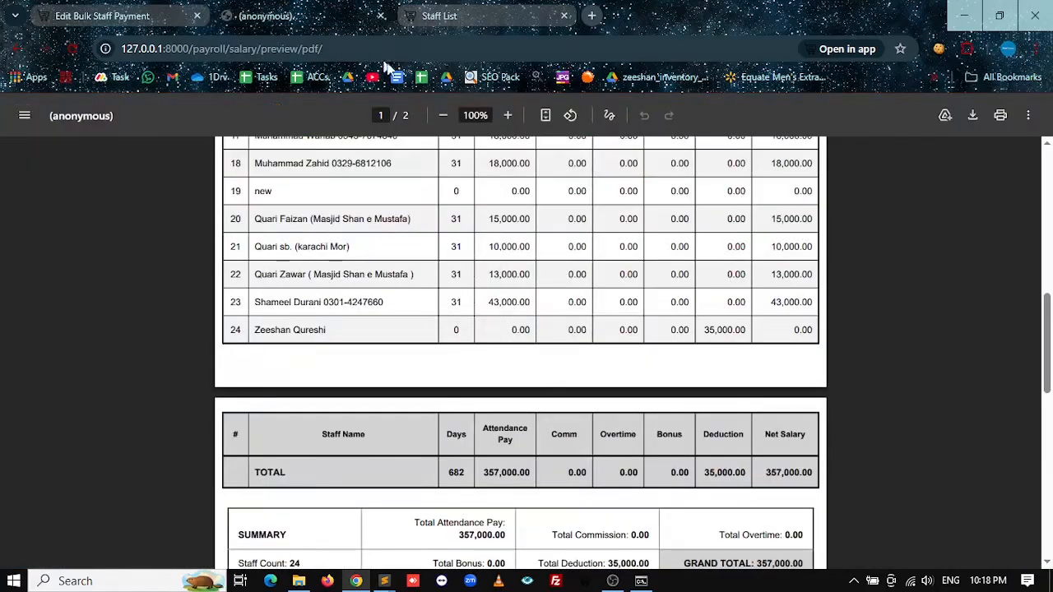
left_click(461, 11)
Step: Reload the Staff List and confirm row 1's balance went from 15000.00 to 0.00
left_click(717, 221)
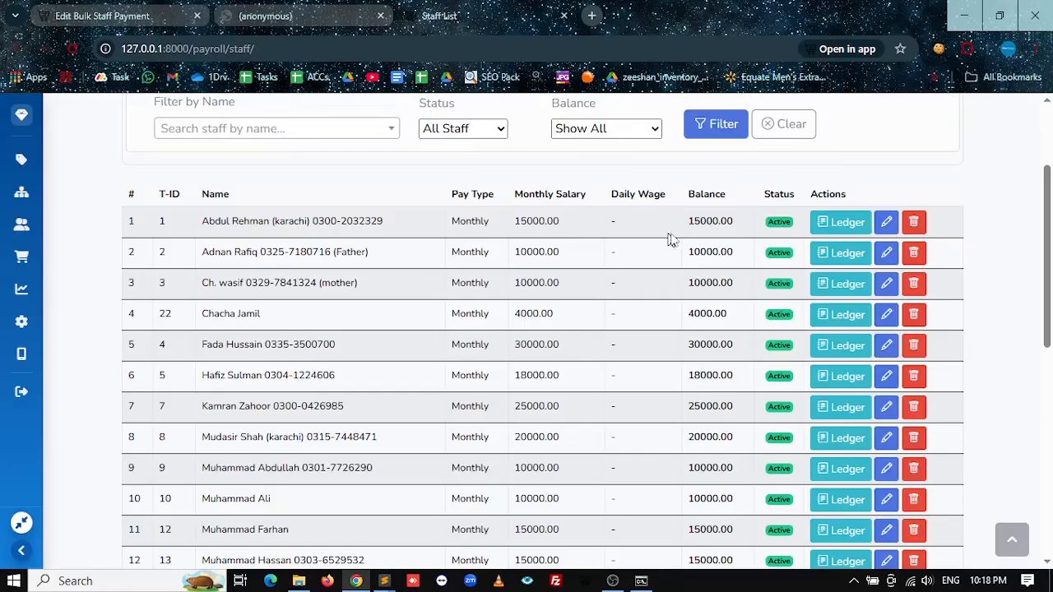
double_click(728, 222)
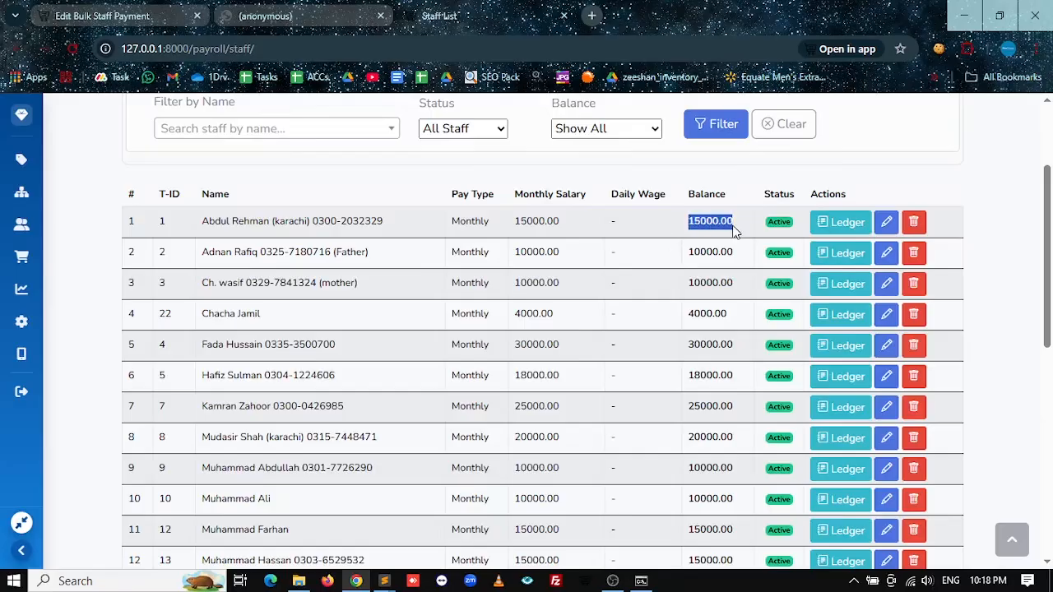
left_click(71, 49)
left_click_drag(719, 221, 700, 222)
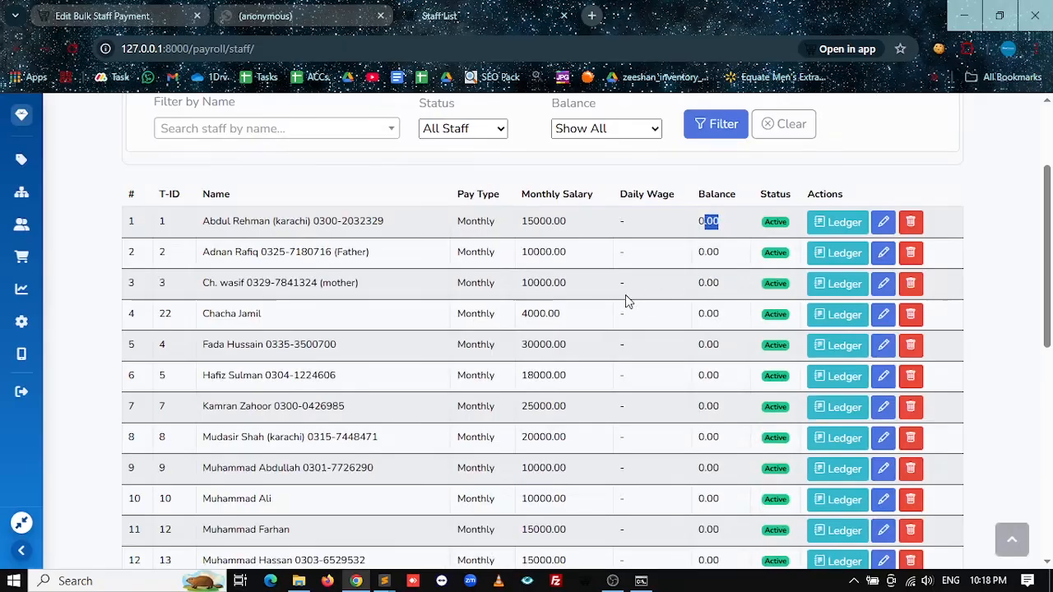
Step: Check row 1's ledger: 15000.00 salary credit offset by the Bulk Staff Payout #1 debit
left_click(837, 222)
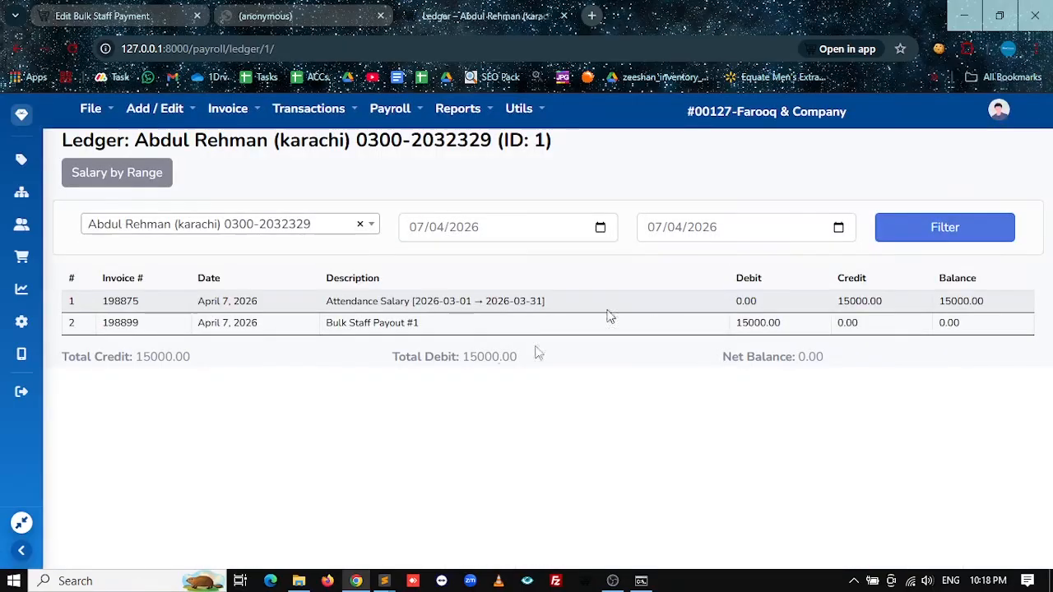
left_click_drag(326, 301, 552, 307)
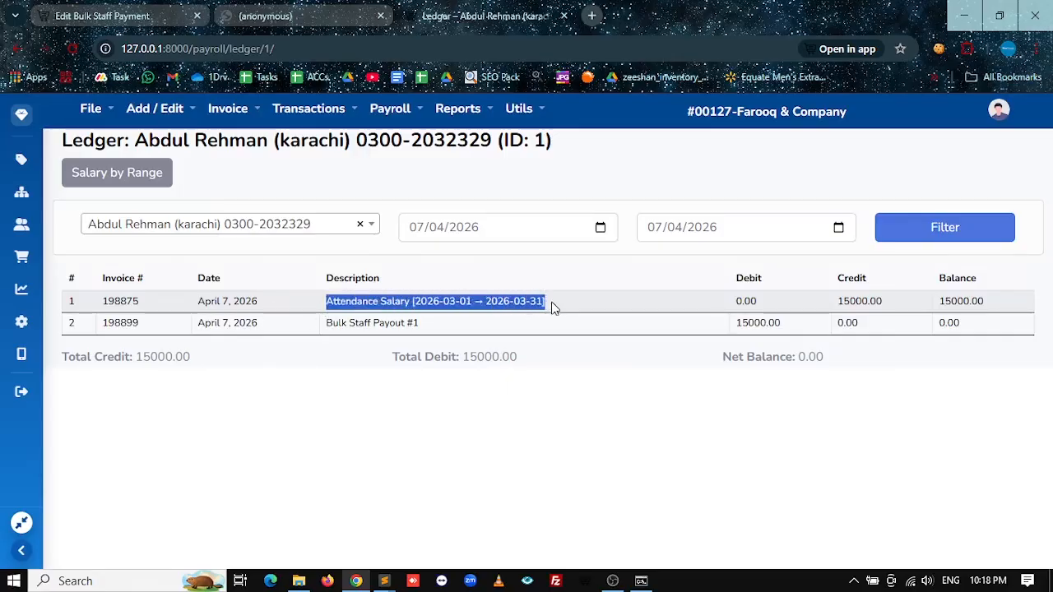
double_click(873, 301)
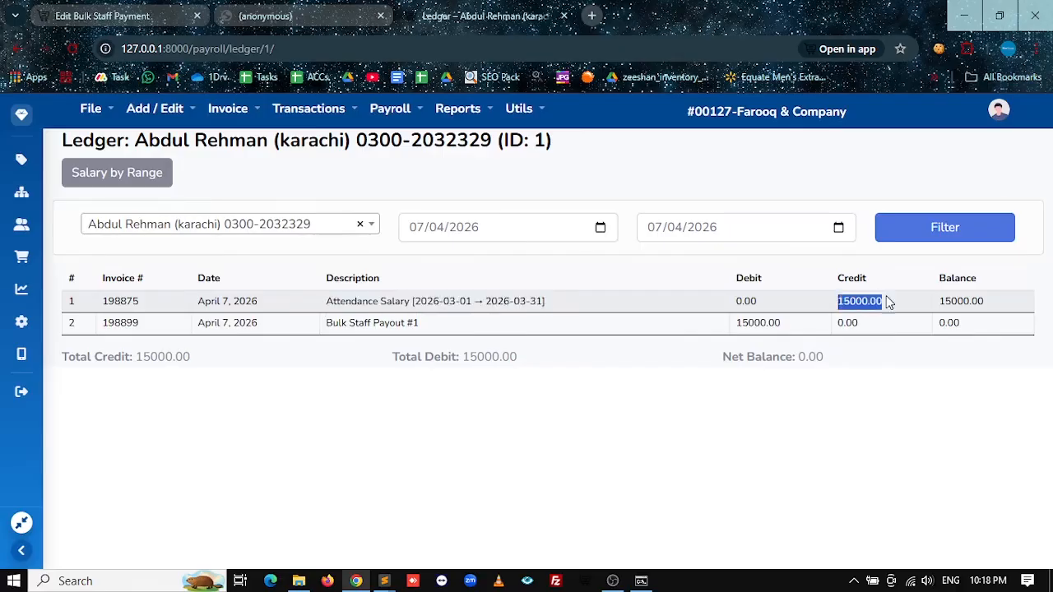
left_click_drag(332, 323, 427, 339)
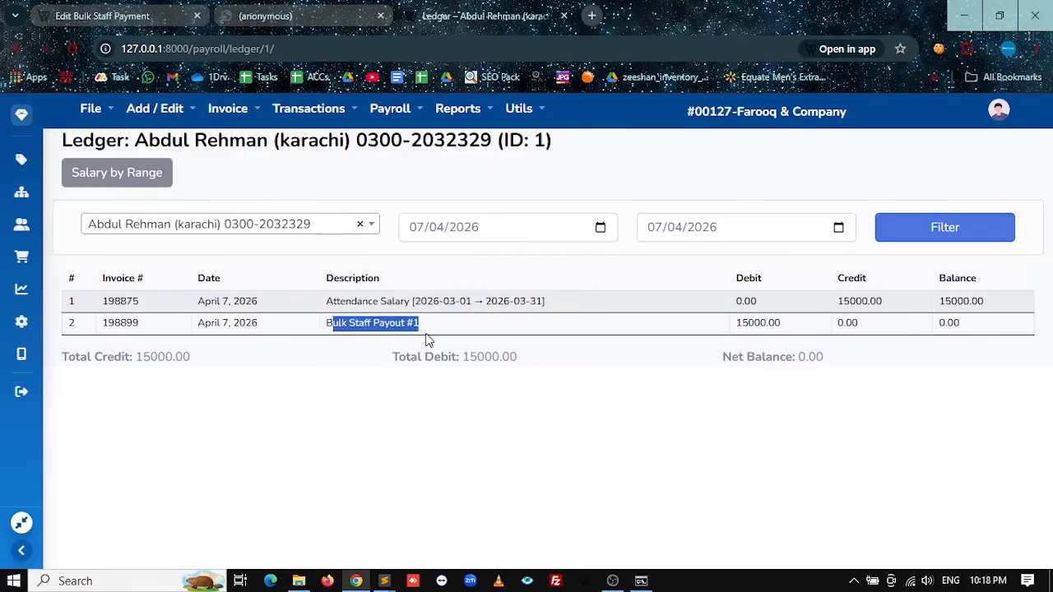
left_click_drag(792, 353, 225, 329)
left_click(226, 329)
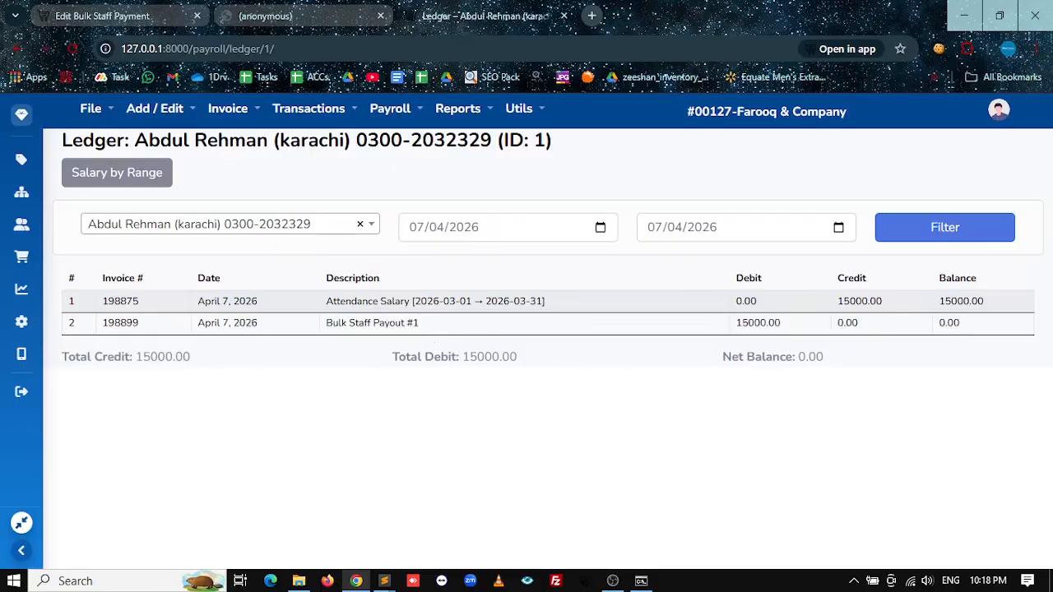
double_click(776, 324)
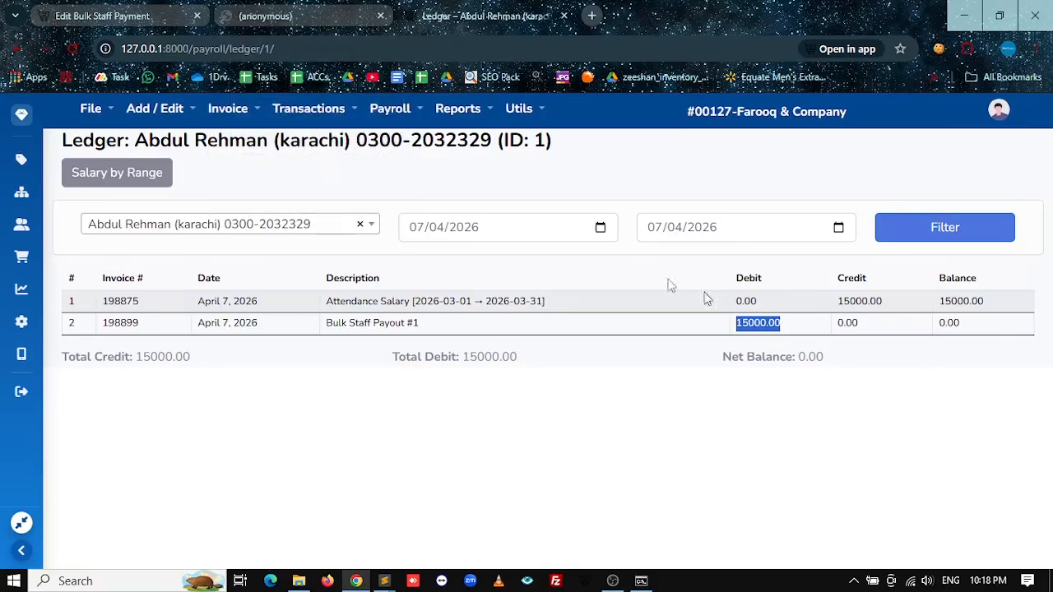
left_click(279, 8)
left_click(187, 17)
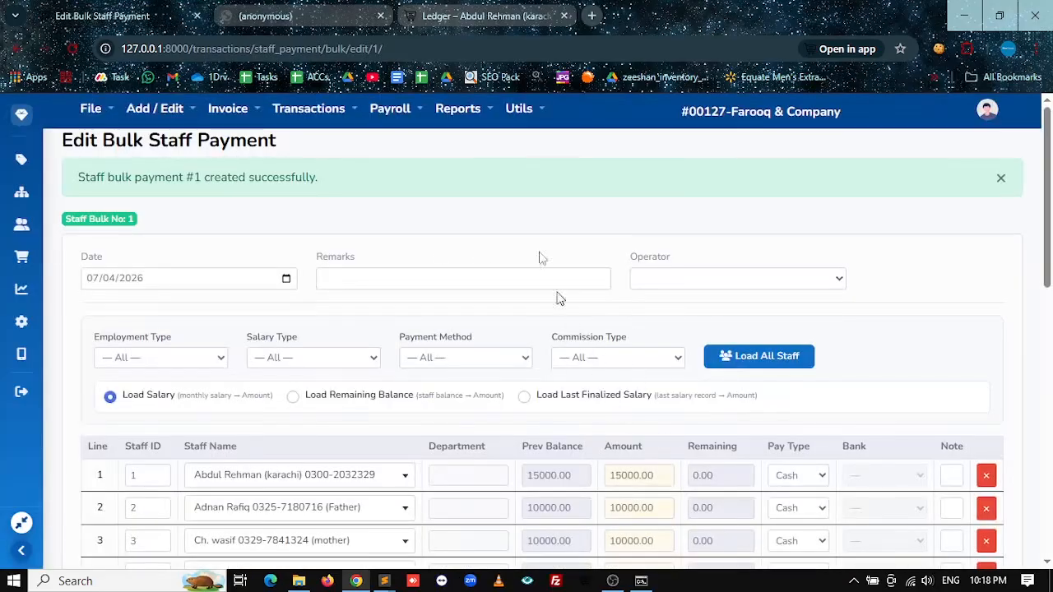
Step: Browse the Payroll and Expense / Salary menus, then choose Load Remaining Balance
left_click(388, 110)
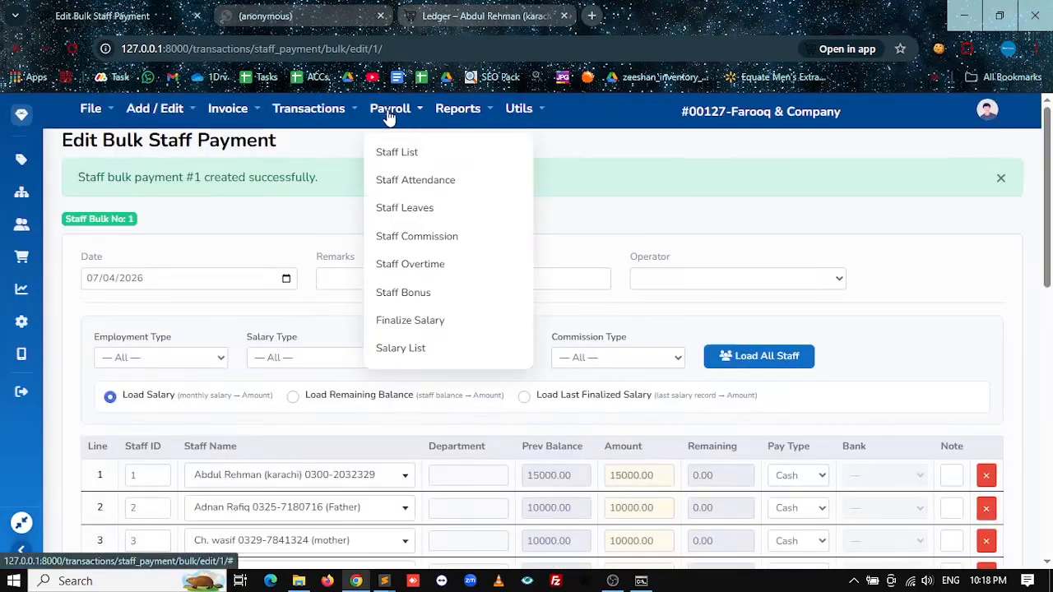
left_click(400, 350)
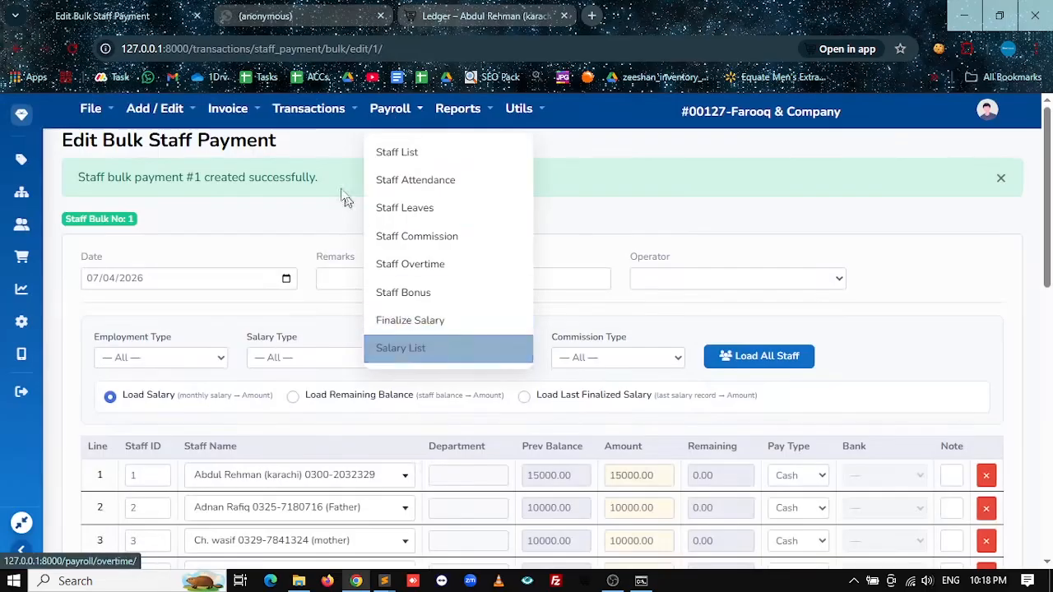
left_click(304, 124)
left_click(326, 298)
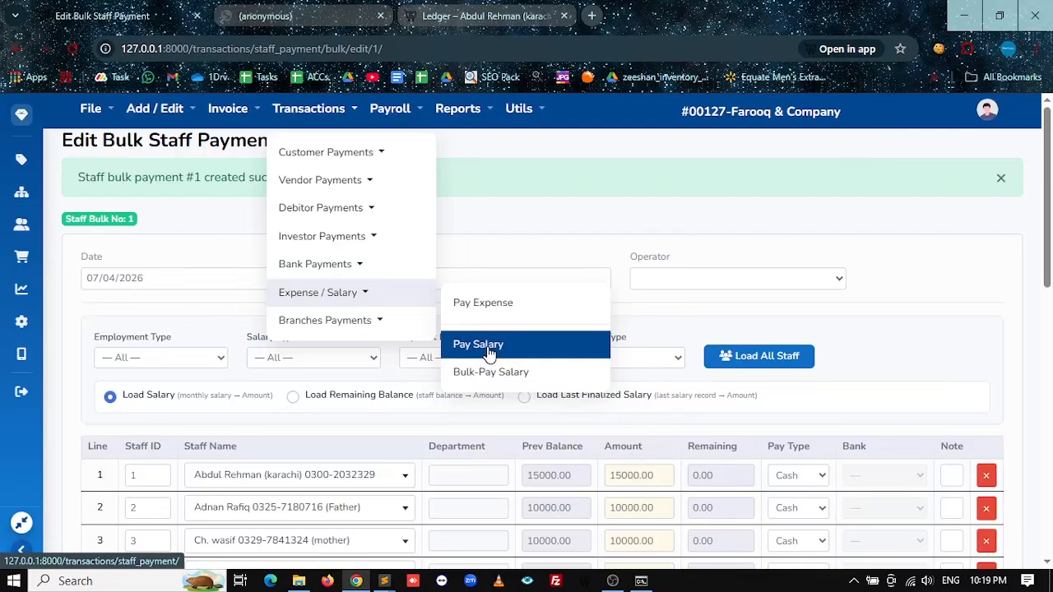
left_click(293, 395)
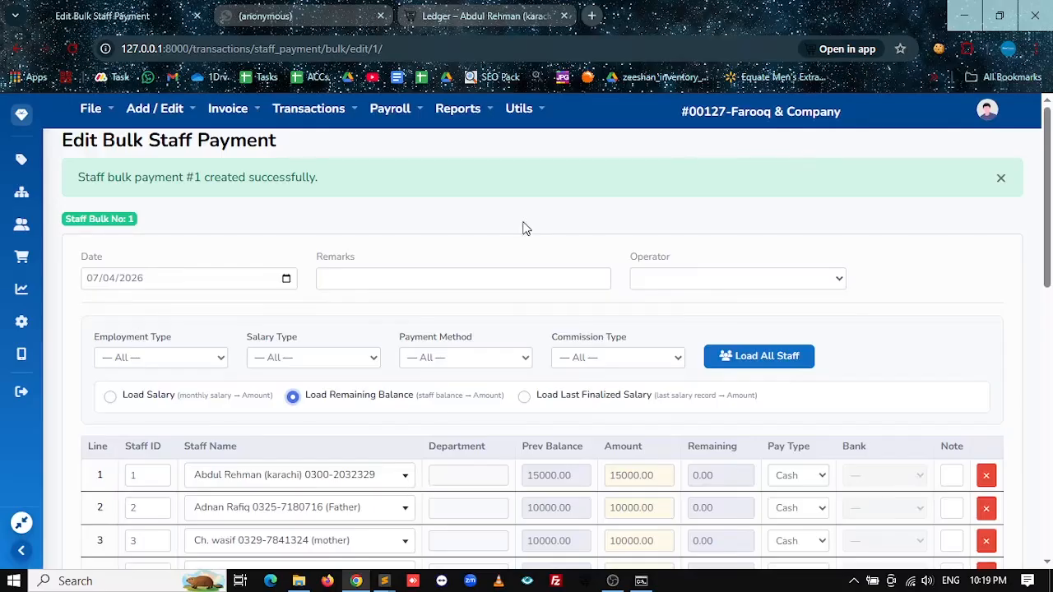
Step: Open the Closing Summary report under Reports > Closing Summaries
mouse_move(444, 115)
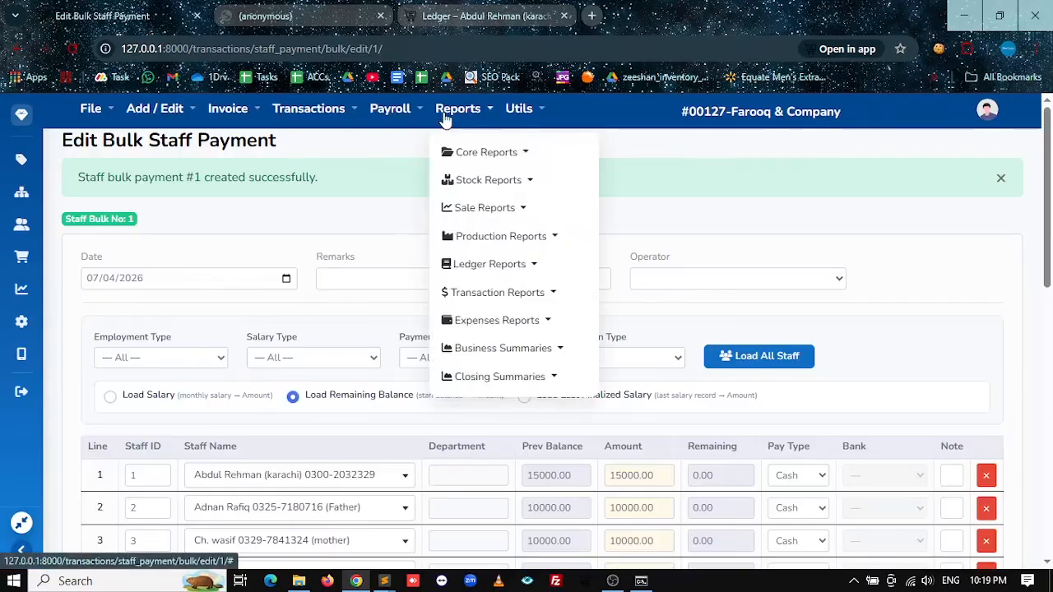
mouse_move(589, 378)
left_click(650, 397)
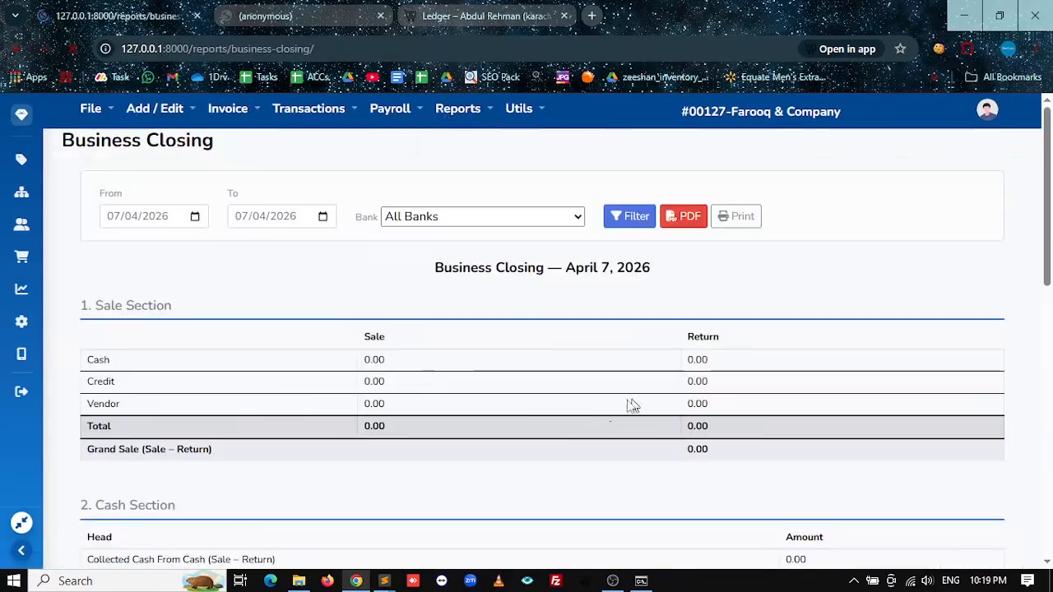
scroll(538, 430, "down", 6)
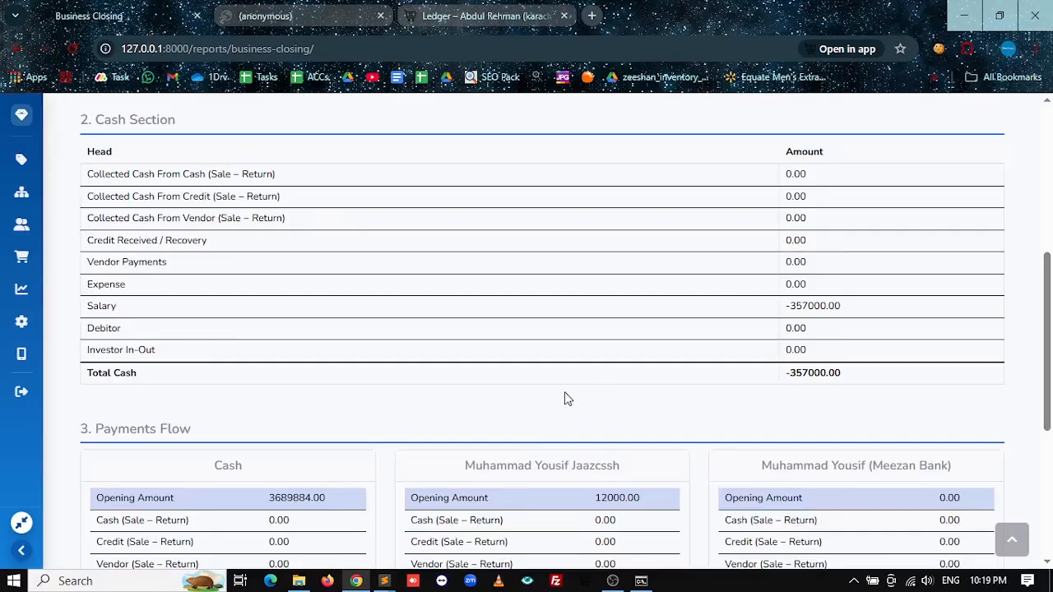
scroll(707, 347, "up", 5)
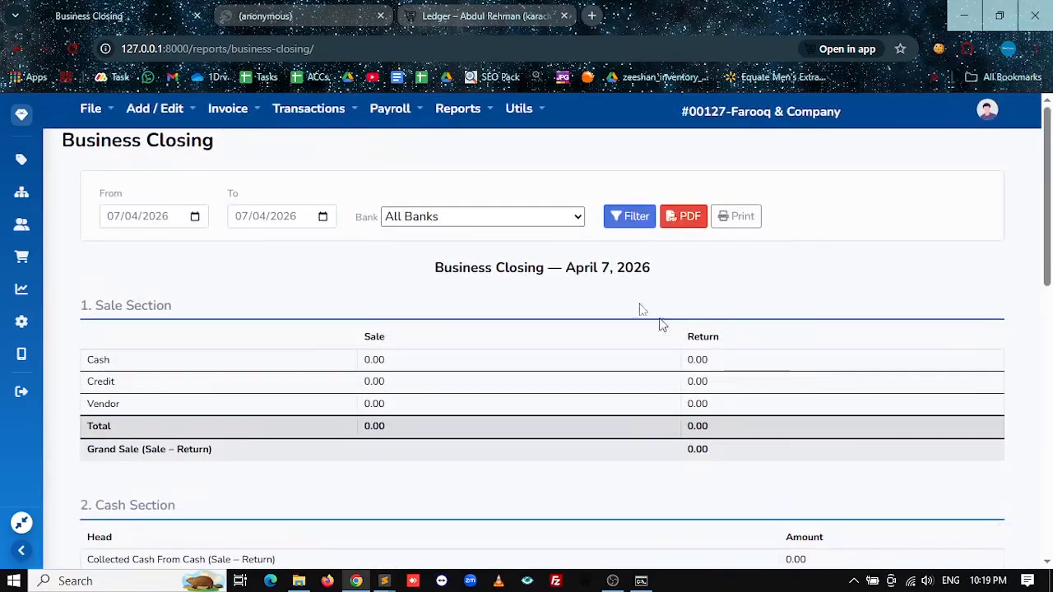
scroll(796, 329, "down", 5)
scroll(411, 254, "up", 5)
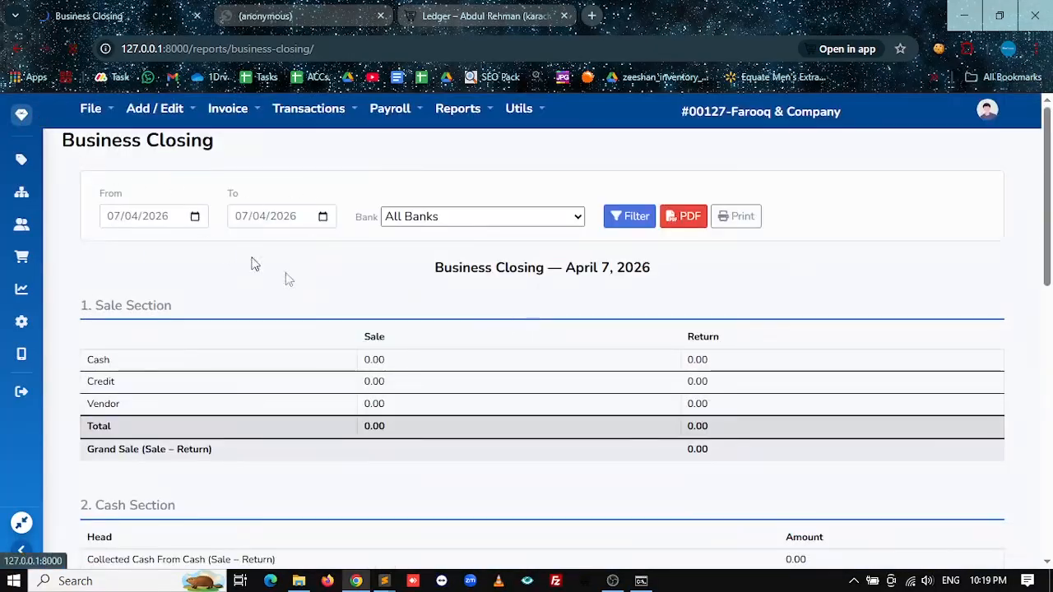
Step: Switch to the Business Closing report and scroll through it
left_click(342, 255)
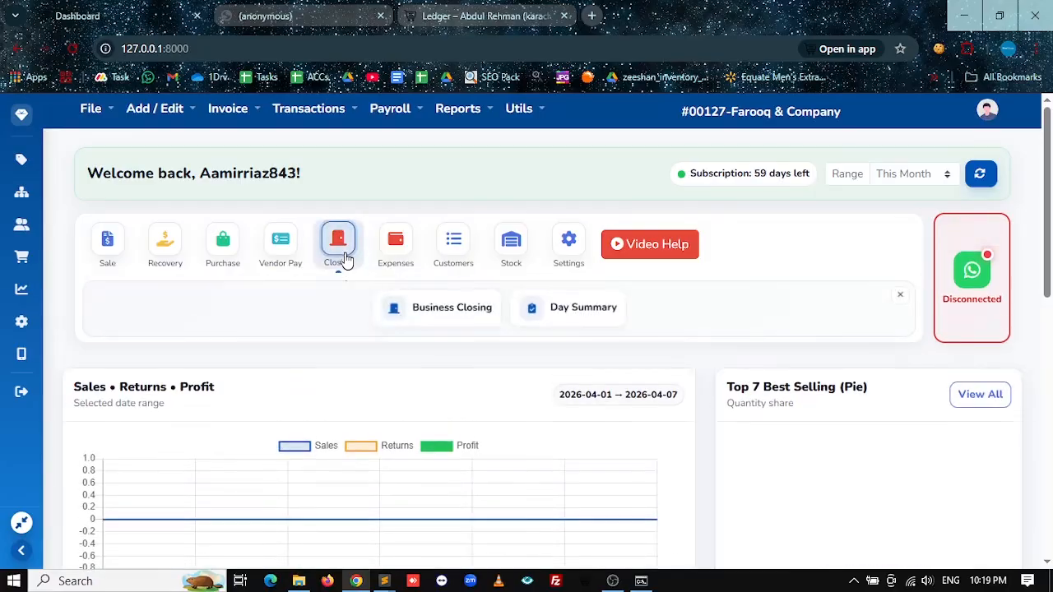
left_click(434, 307)
scroll(667, 346, "down", 5)
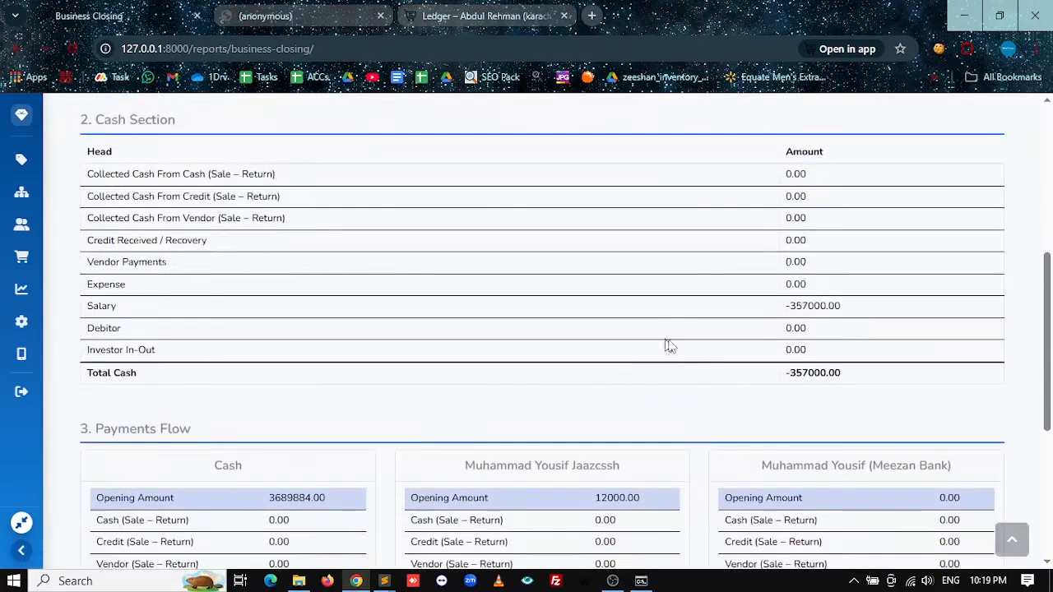
scroll(667, 346, "down", 2)
scroll(667, 346, "up", 1)
Step: Confirm the Cash Section shows Salary and Total Cash of -357000.00
double_click(100, 230)
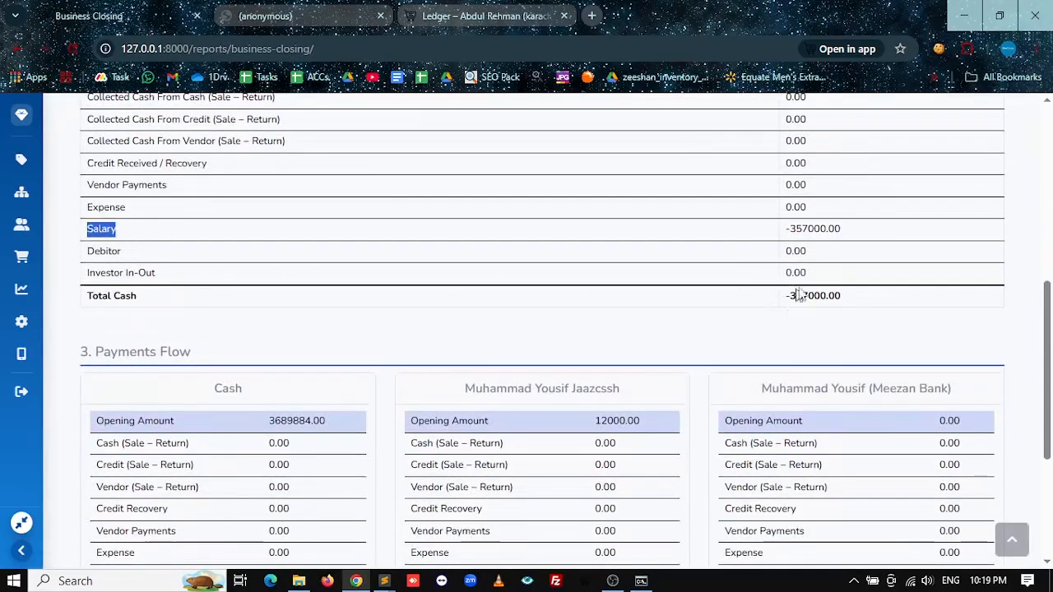
double_click(838, 231)
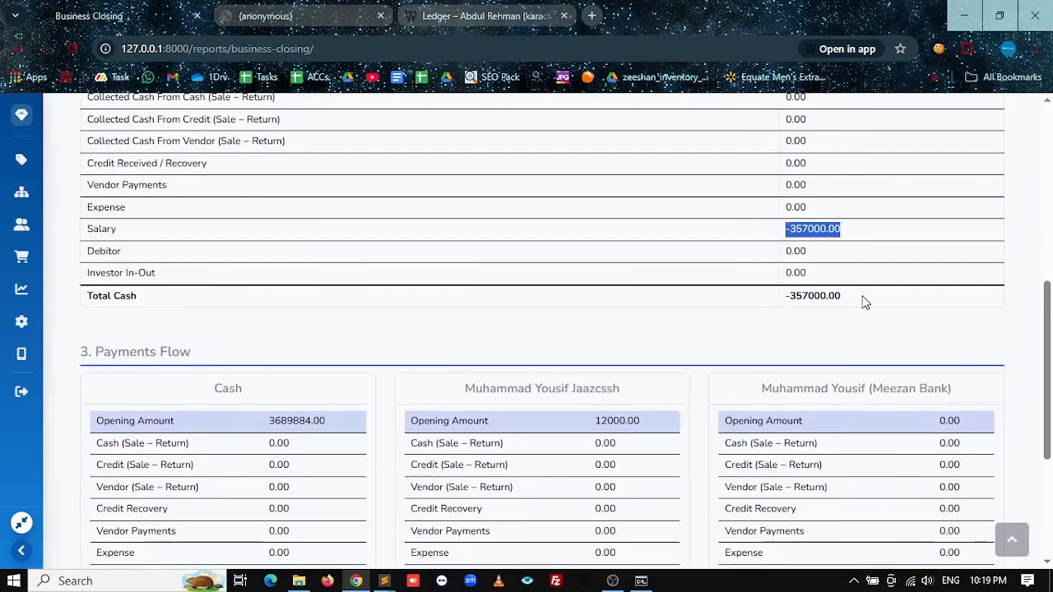
double_click(814, 297)
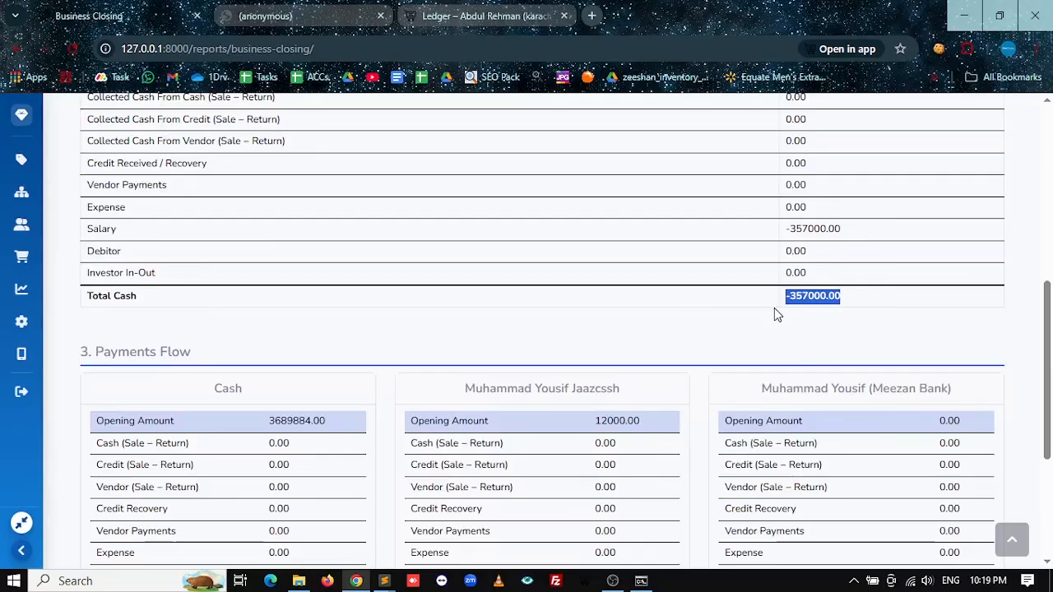
left_click(773, 309)
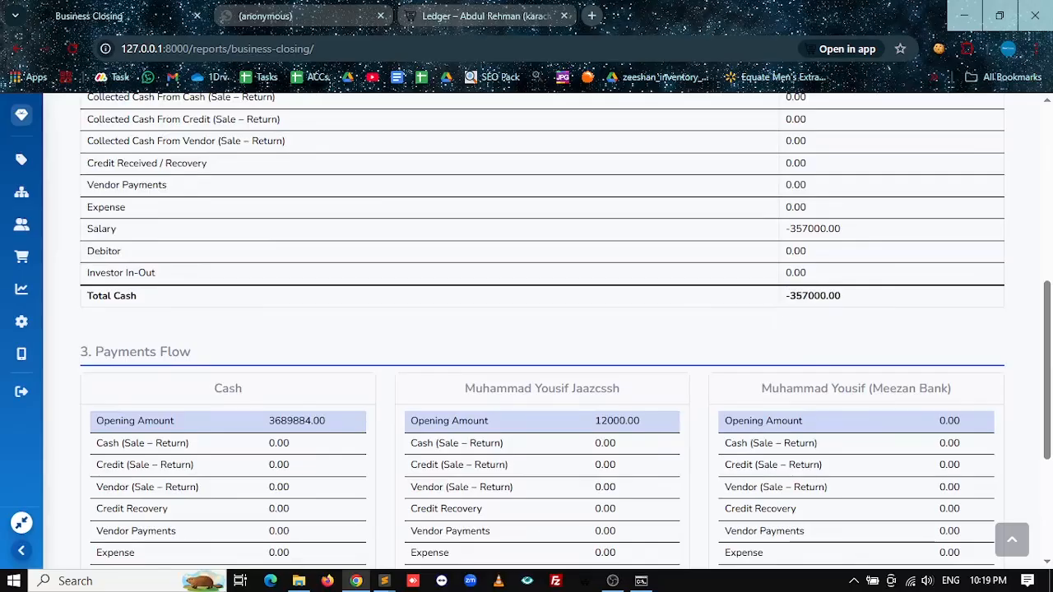
Step: Recheck the -357000.00 Total Cash amount, then return to the Dashboard
scroll(559, 357, "down", 3)
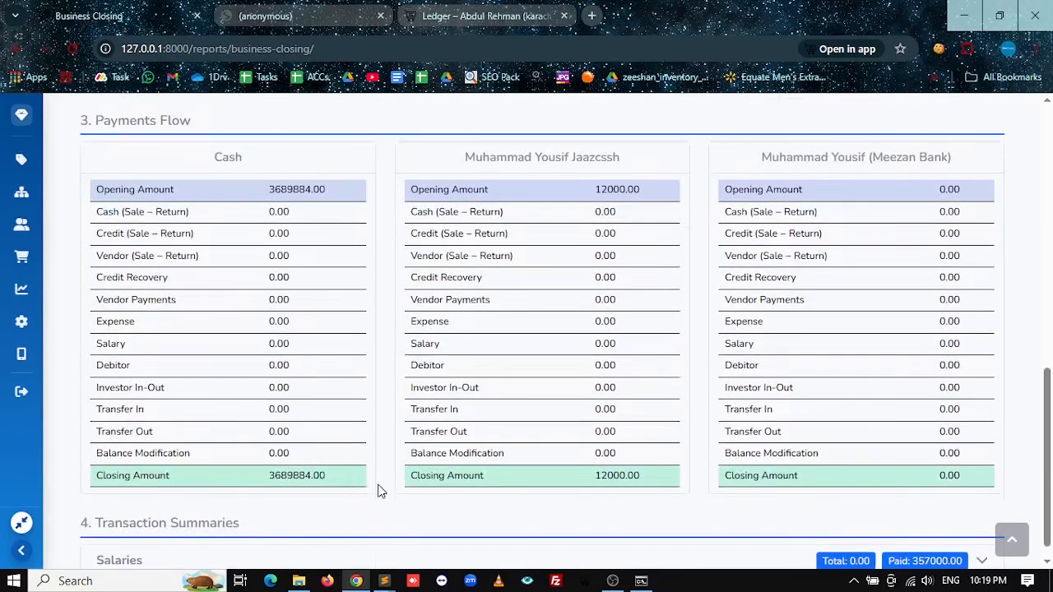
scroll(380, 490, "up", 2)
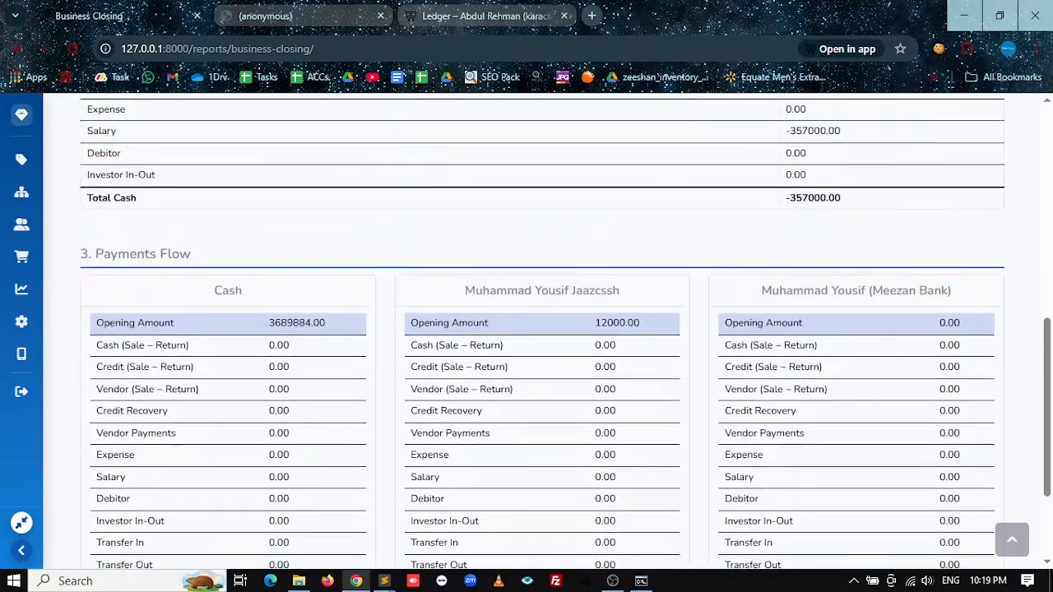
scroll(543, 329, "down", 1)
scroll(283, 407, "up", 9)
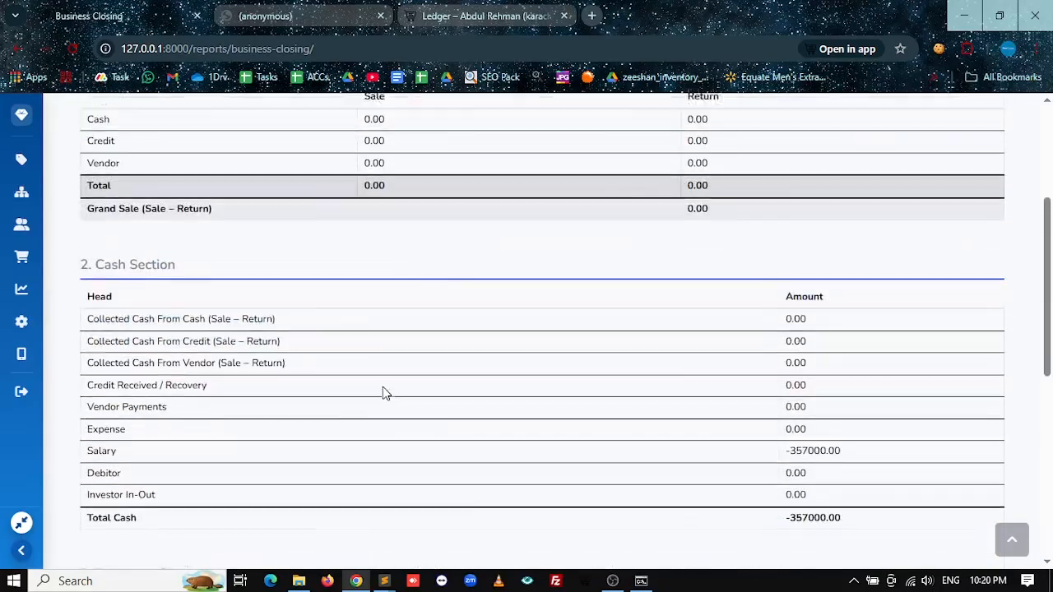
scroll(428, 298, "down", 5)
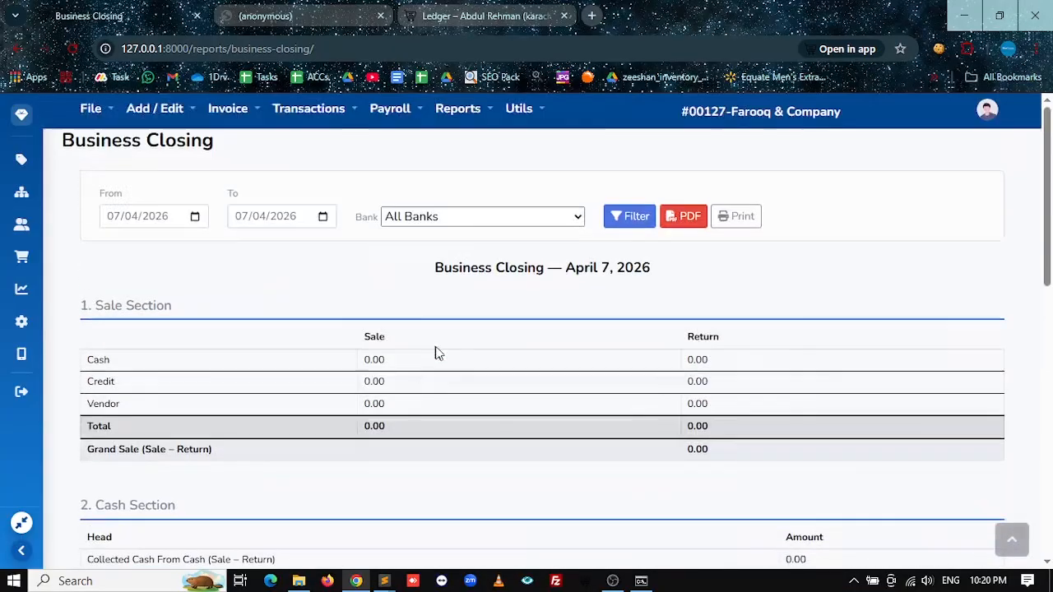
double_click(820, 174)
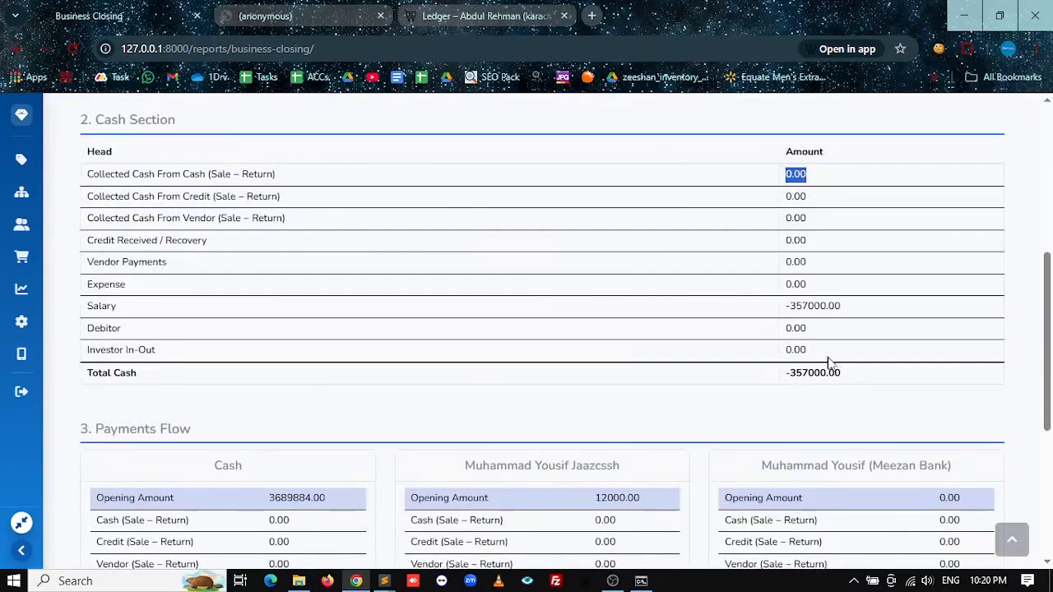
left_click_drag(845, 379, 763, 373)
scroll(625, 421, "up", 5)
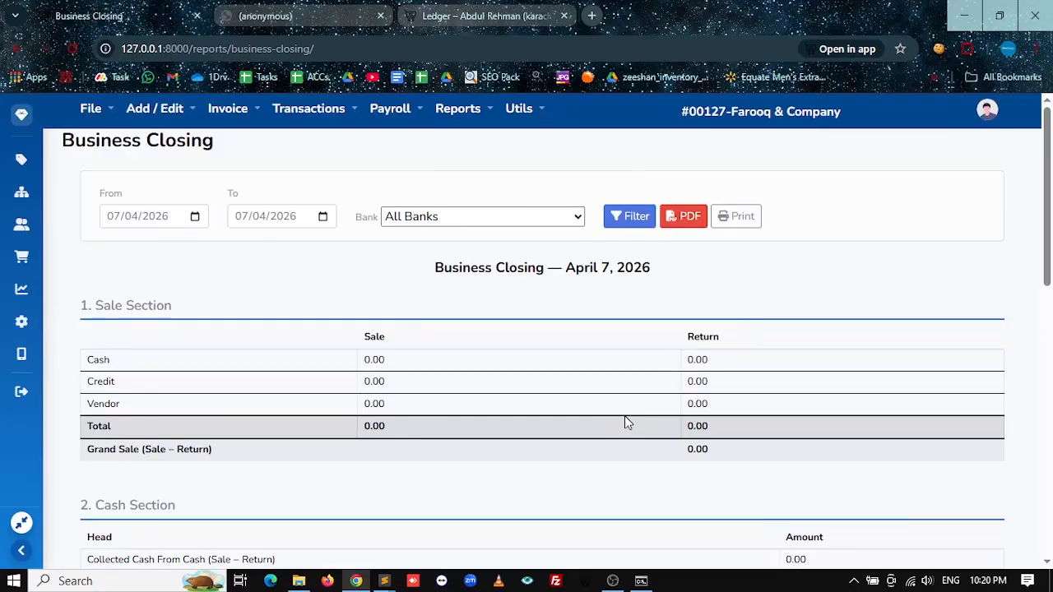
left_click(22, 119)
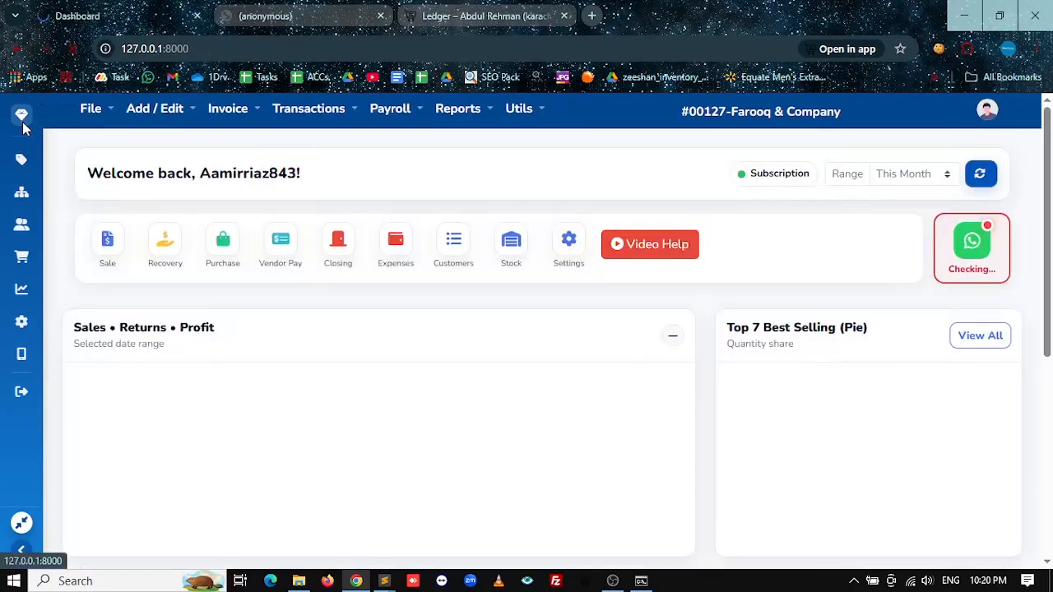